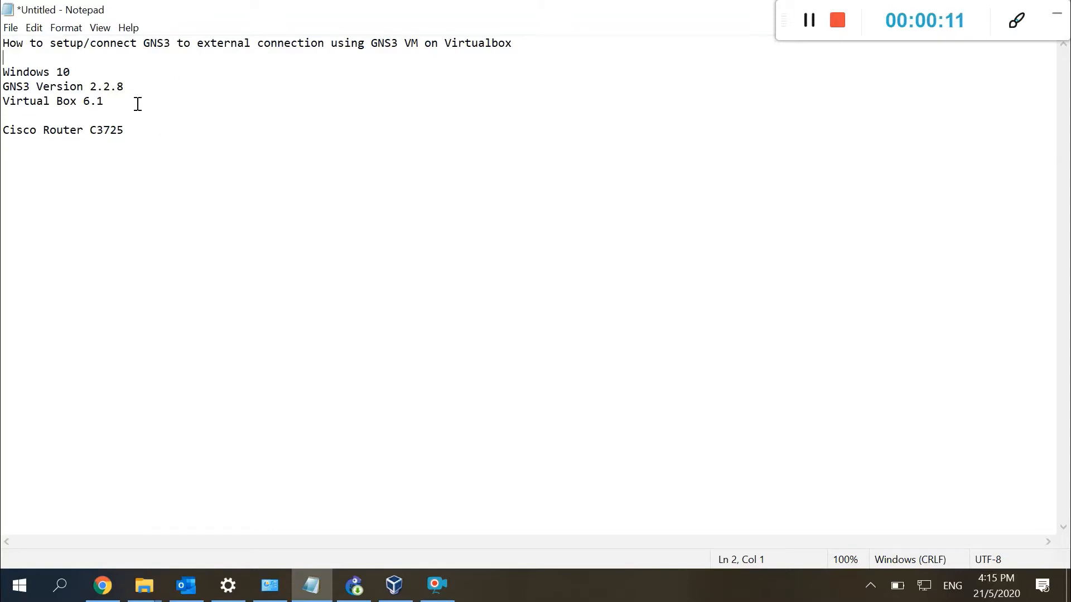
- Review the Windows, GNS3 and VirtualBox versions listed in the notes
{"action": "left_click_drag", "start_coordinate": [137, 104], "coordinate": [4, 73]}
{"action": "left_click", "coordinate": [70, 110]}
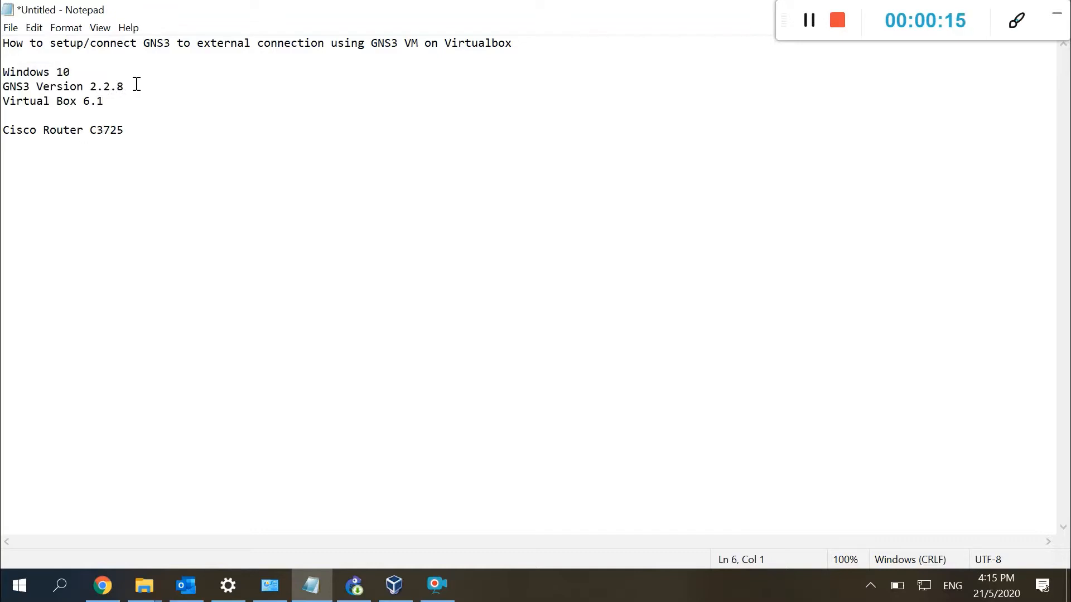
{"action": "left_click_drag", "start_coordinate": [137, 83], "coordinate": [68, 83]}
{"action": "left_click", "coordinate": [124, 112]}
- Switch to Chrome and look over the GNS3 VM download page and the GNS3 home page
{"action": "left_click", "coordinate": [102, 586]}
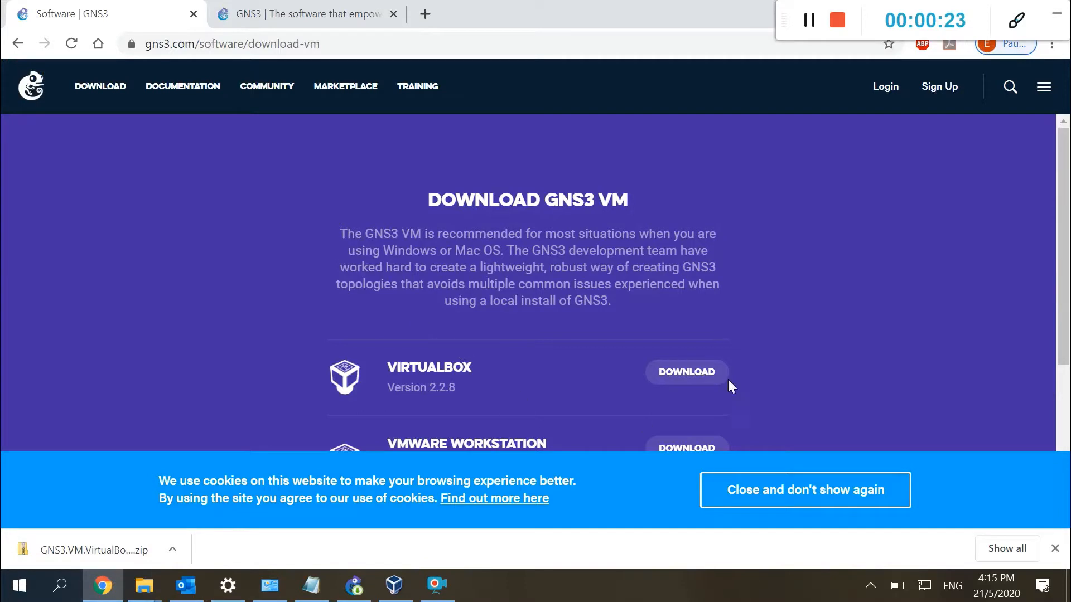
{"action": "left_click", "coordinate": [304, 9]}
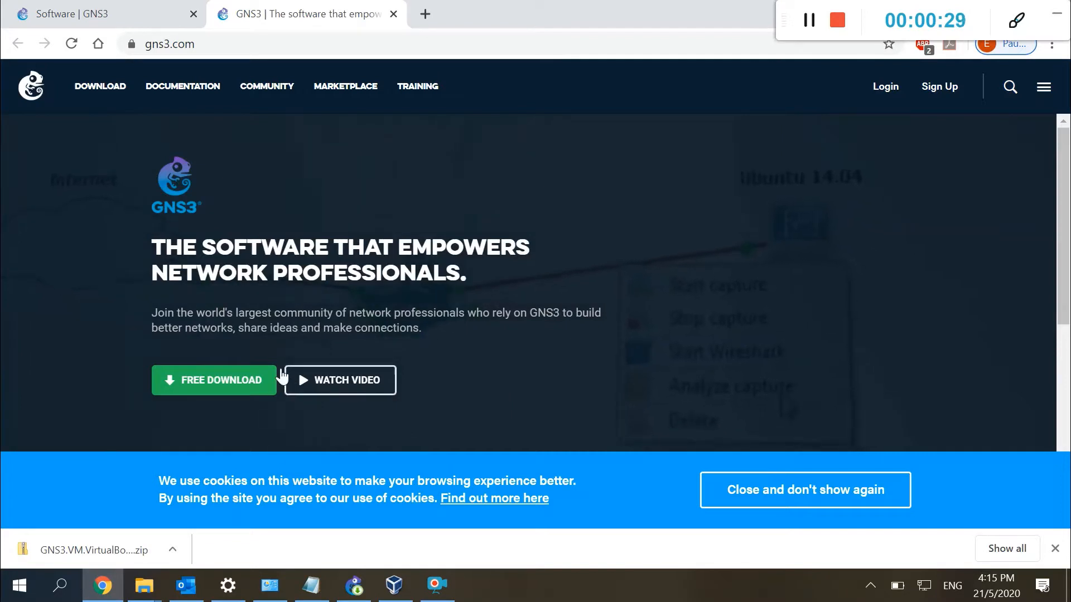
{"action": "scroll", "coordinate": [227, 382], "scroll_direction": "down", "scroll_amount": 6}
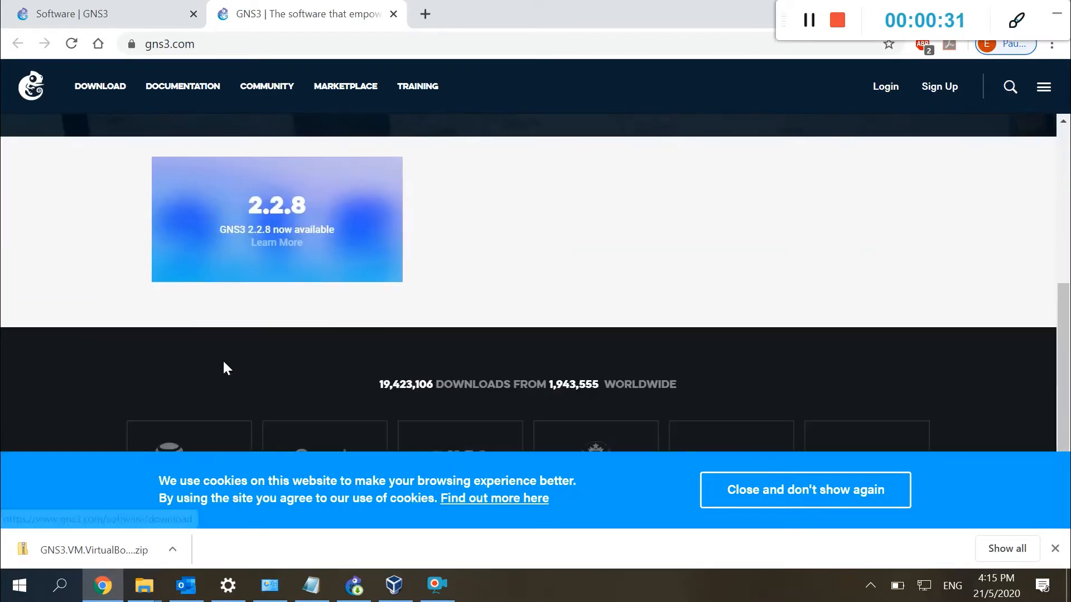
{"action": "scroll", "coordinate": [227, 357], "scroll_direction": "up", "scroll_amount": 2}
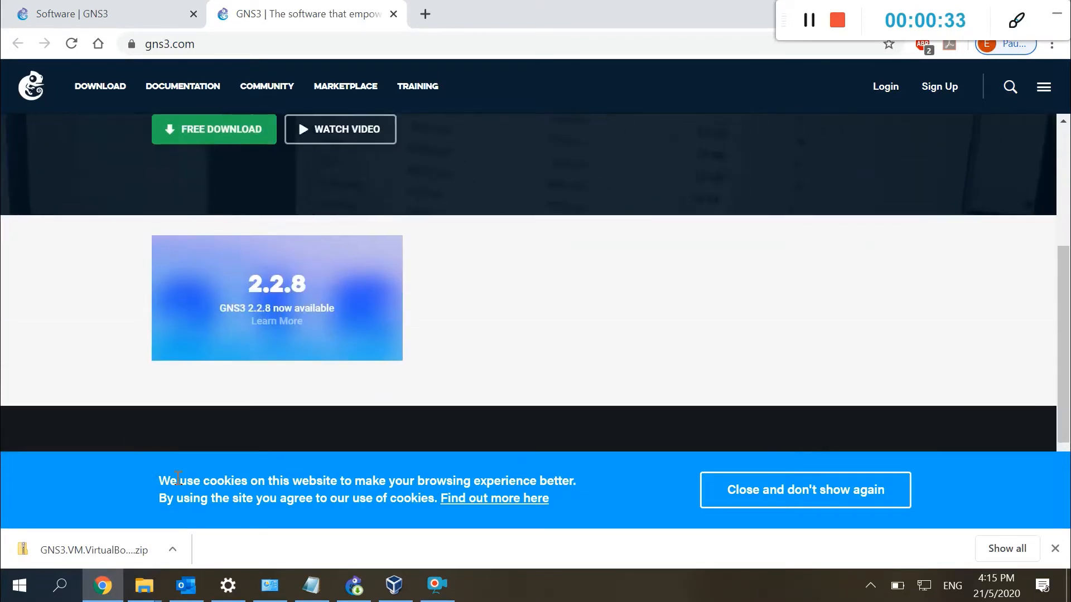
- Switch to the Downloads folder in File Explorer and locate the installer GNS3-2.2.8-all-in-one-regular.exe
{"action": "mouse_move", "coordinate": [148, 599]}
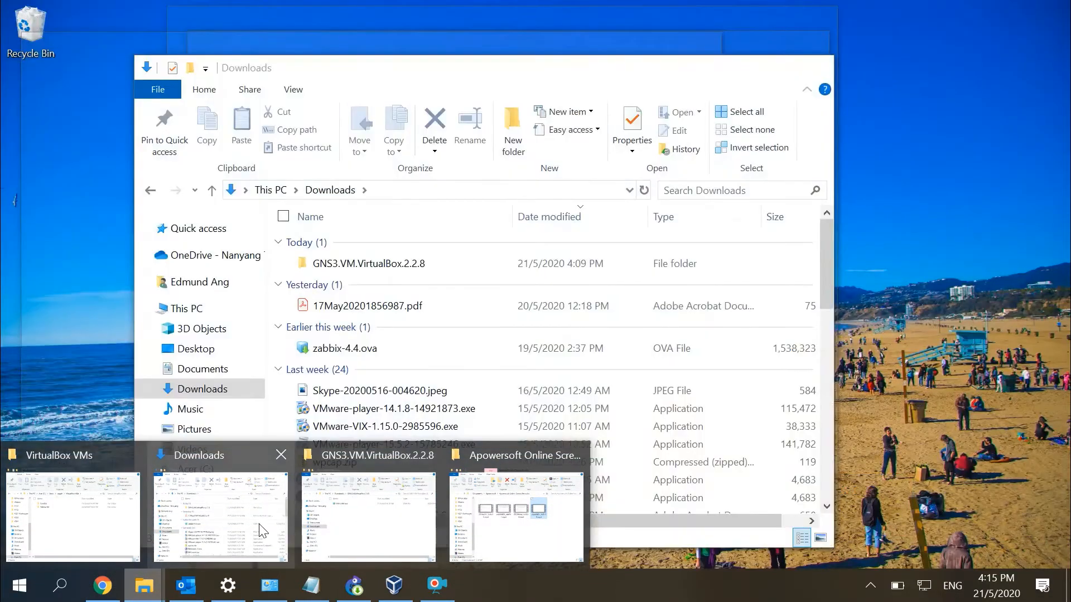
{"action": "left_click", "coordinate": [218, 505]}
{"action": "scroll", "coordinate": [432, 395], "scroll_direction": "down", "scroll_amount": 3}
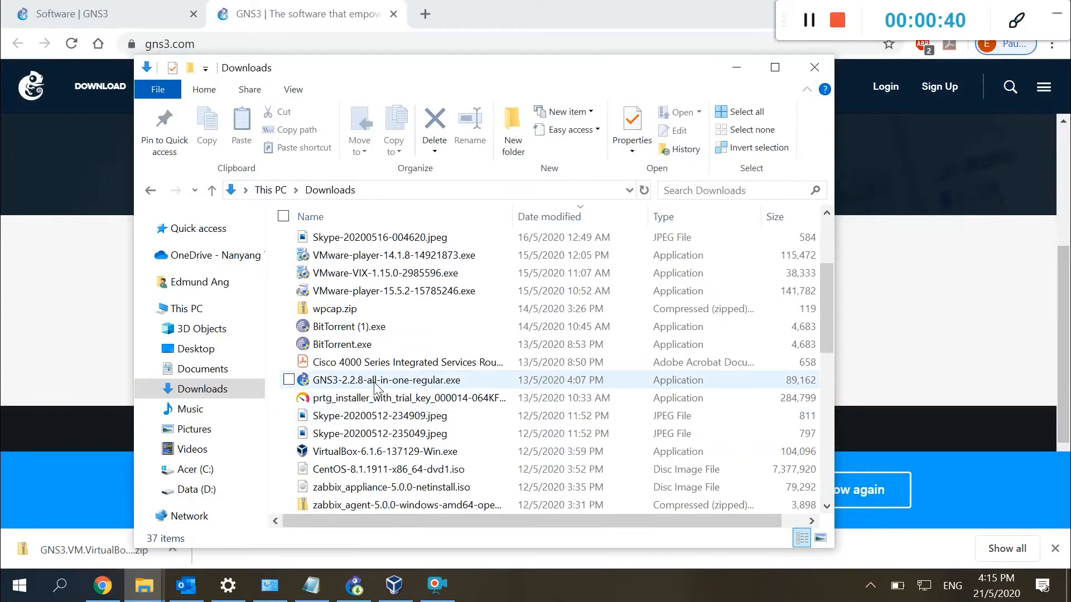
{"action": "left_click", "coordinate": [431, 385]}
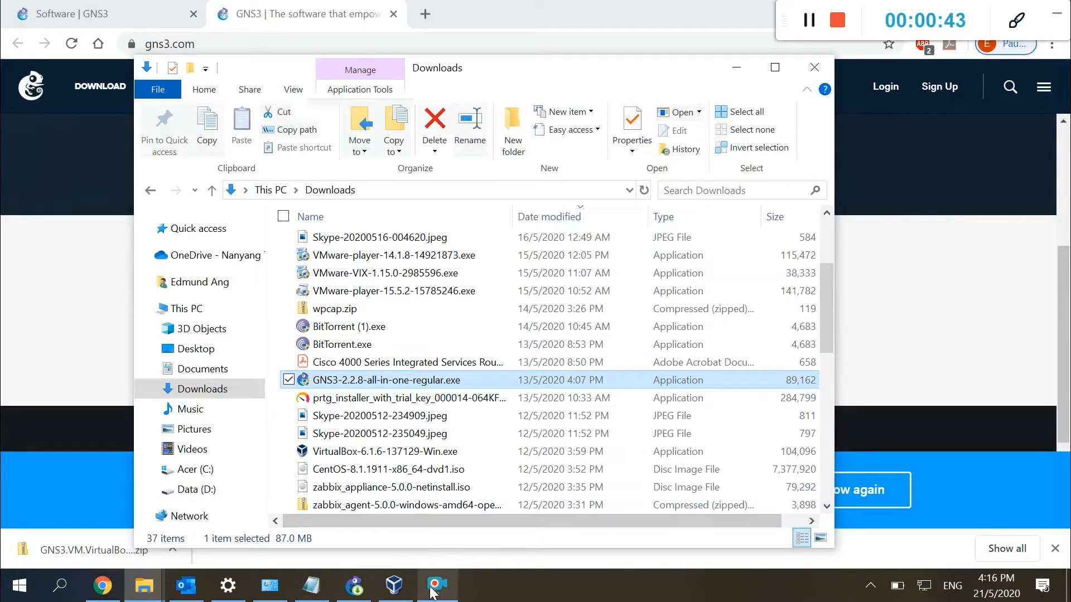
- Switch to VirtualBox and import the GNS3 VM.ova appliance from the GNS3.VM.VirtualBox.2.2.8 folder in Downloads
{"action": "mouse_move", "coordinate": [393, 586]}
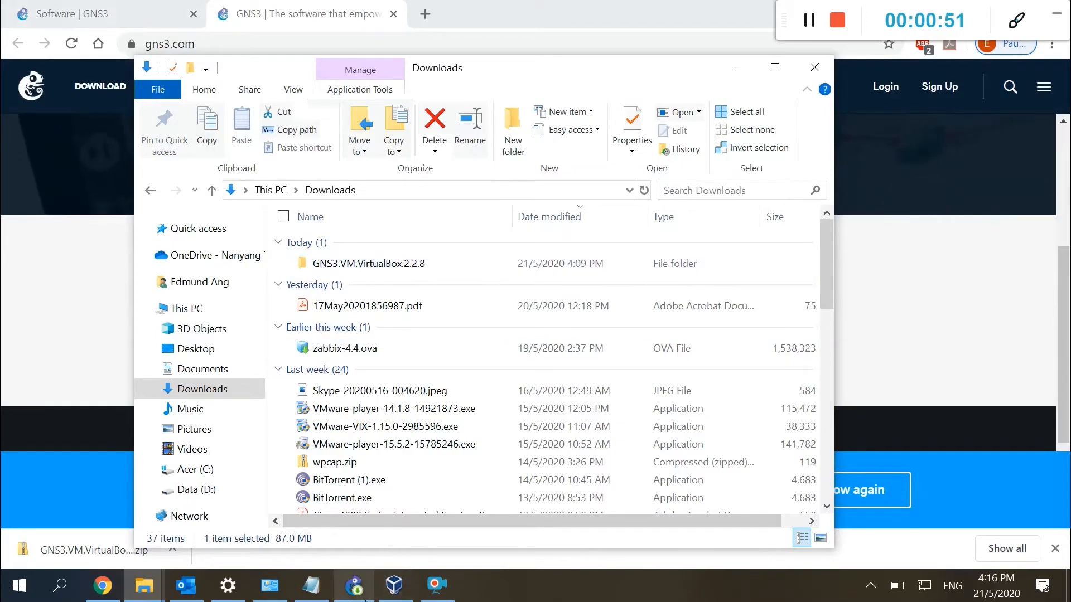
{"action": "left_click", "coordinate": [394, 586]}
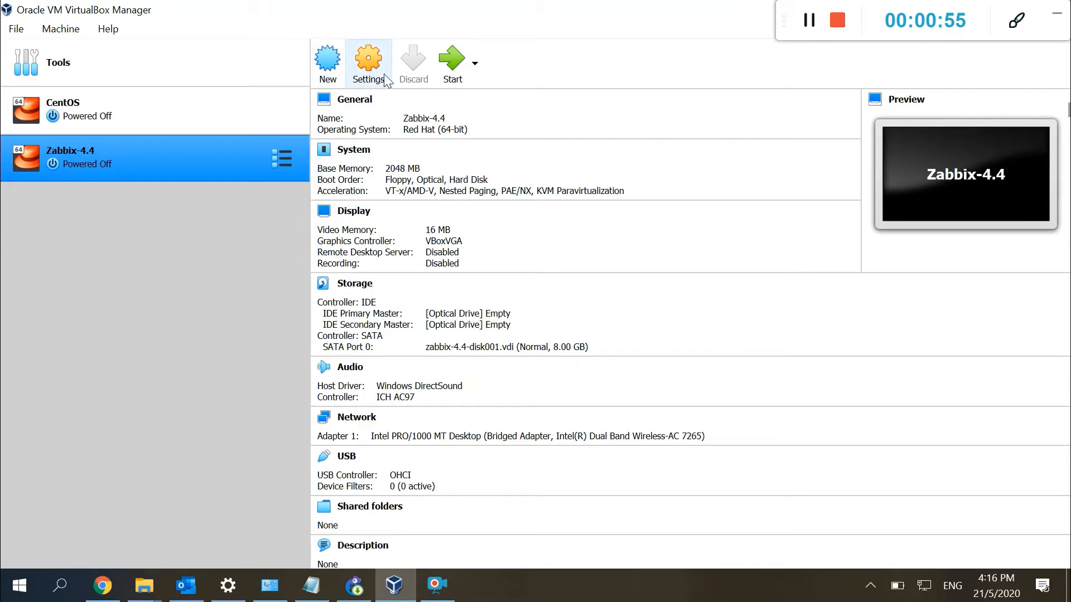
{"action": "left_click", "coordinate": [72, 63]}
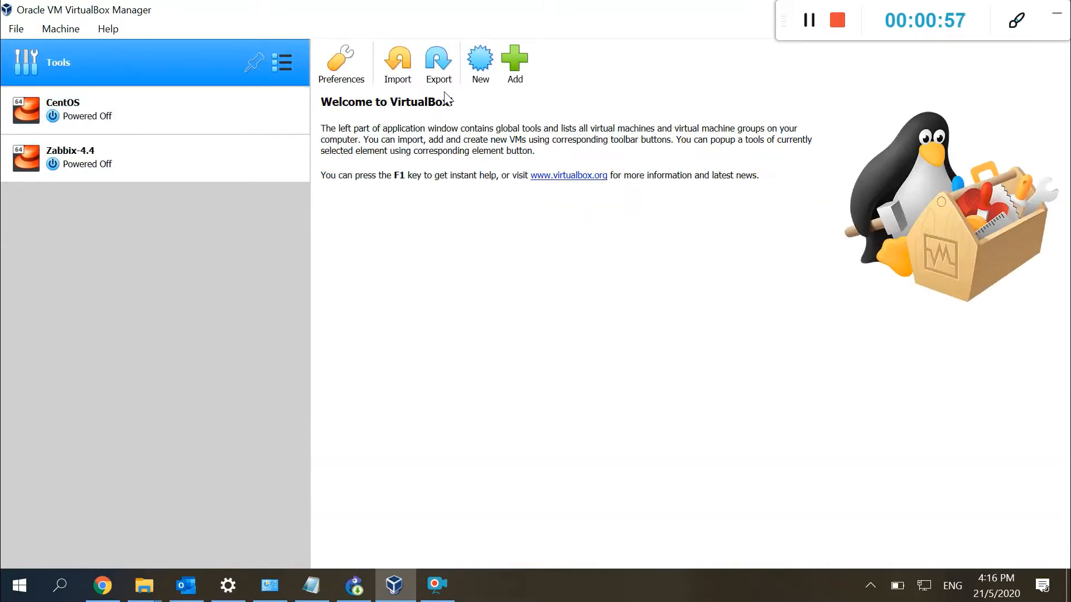
{"action": "left_click", "coordinate": [396, 75]}
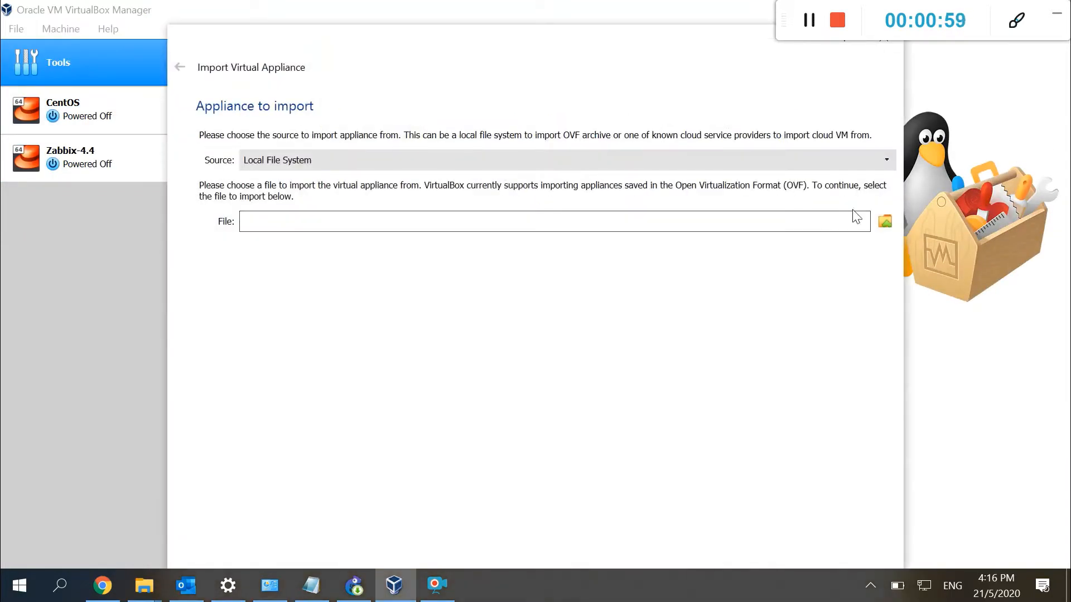
{"action": "left_click", "coordinate": [885, 221]}
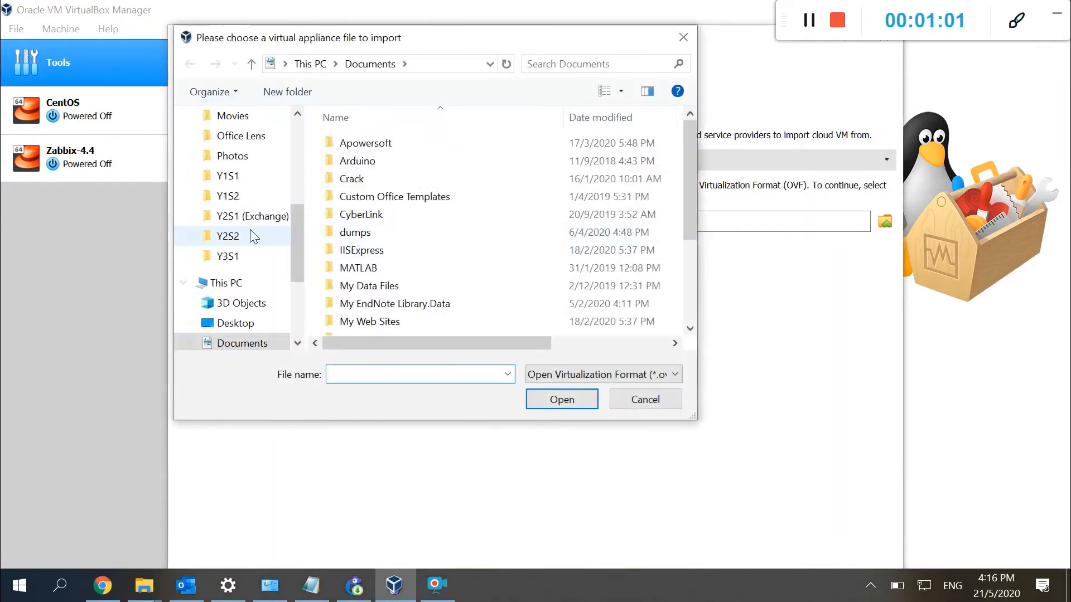
{"action": "scroll", "coordinate": [232, 282], "scroll_direction": "down", "scroll_amount": 1}
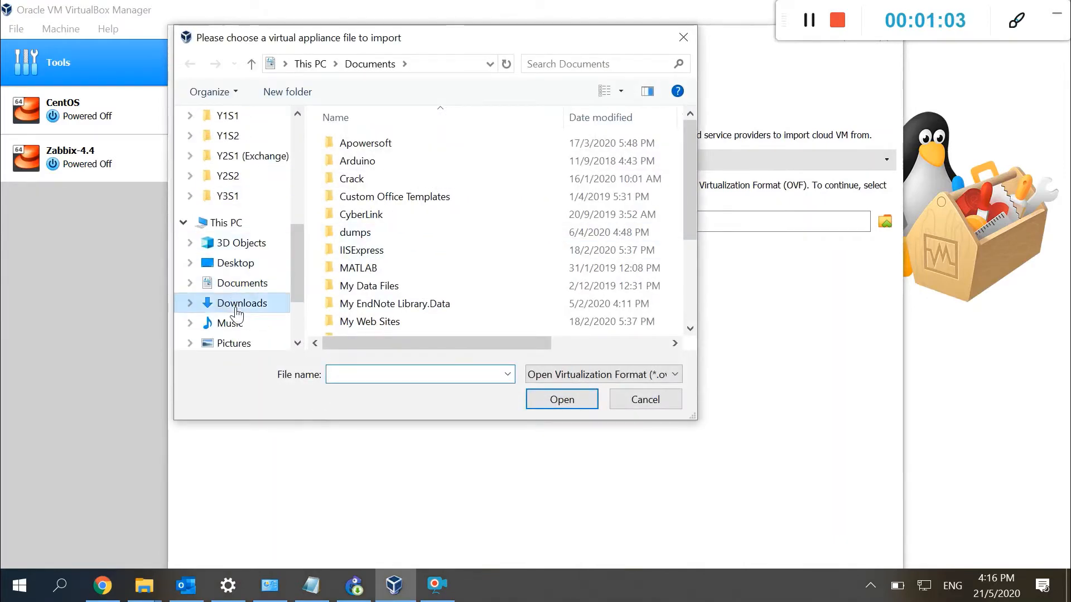
{"action": "left_click", "coordinate": [241, 304]}
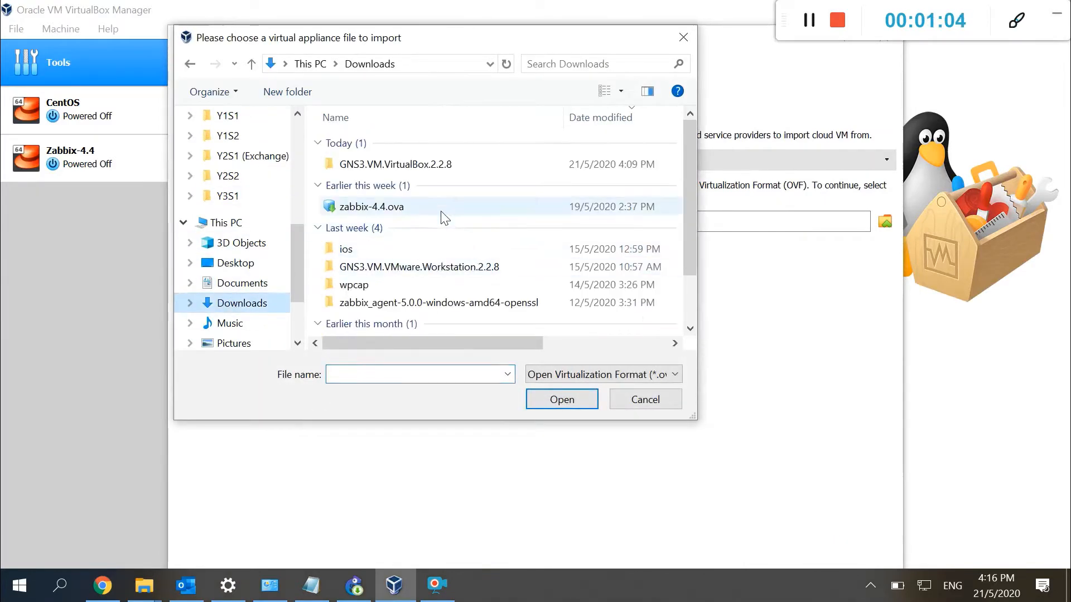
{"action": "double_click", "coordinate": [419, 165]}
{"action": "left_click", "coordinate": [385, 144]}
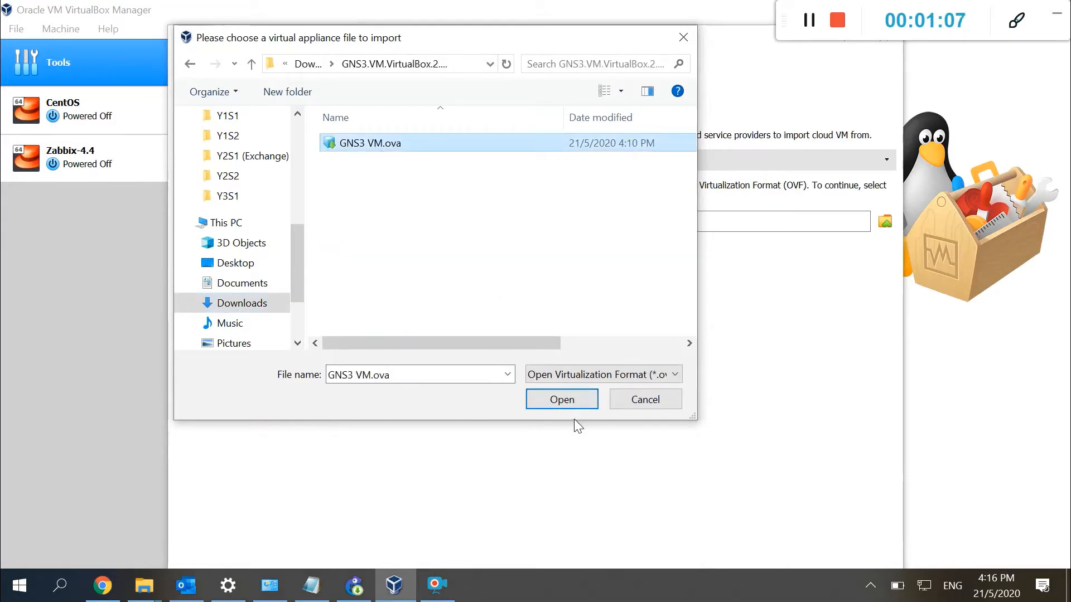
{"action": "left_click", "coordinate": [577, 400]}
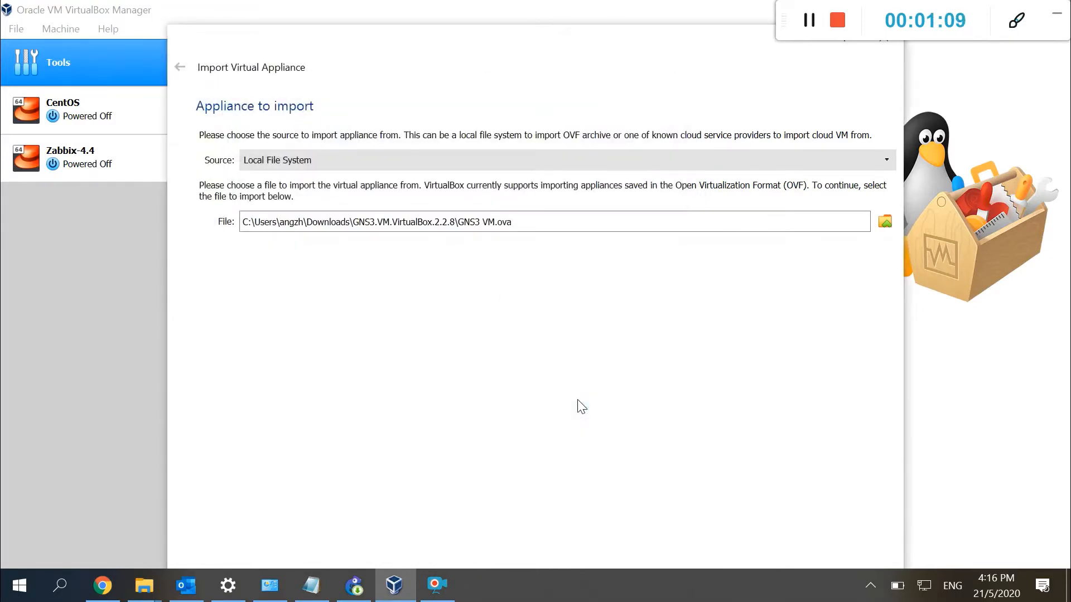
{"action": "key", "text": "Return"}
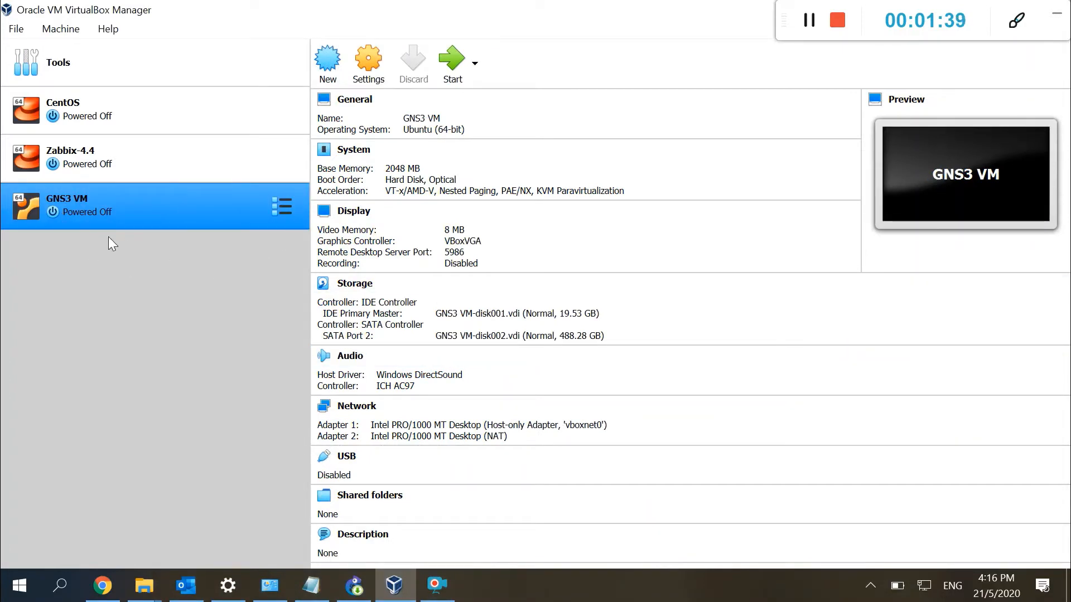
{"action": "left_click", "coordinate": [281, 207]}
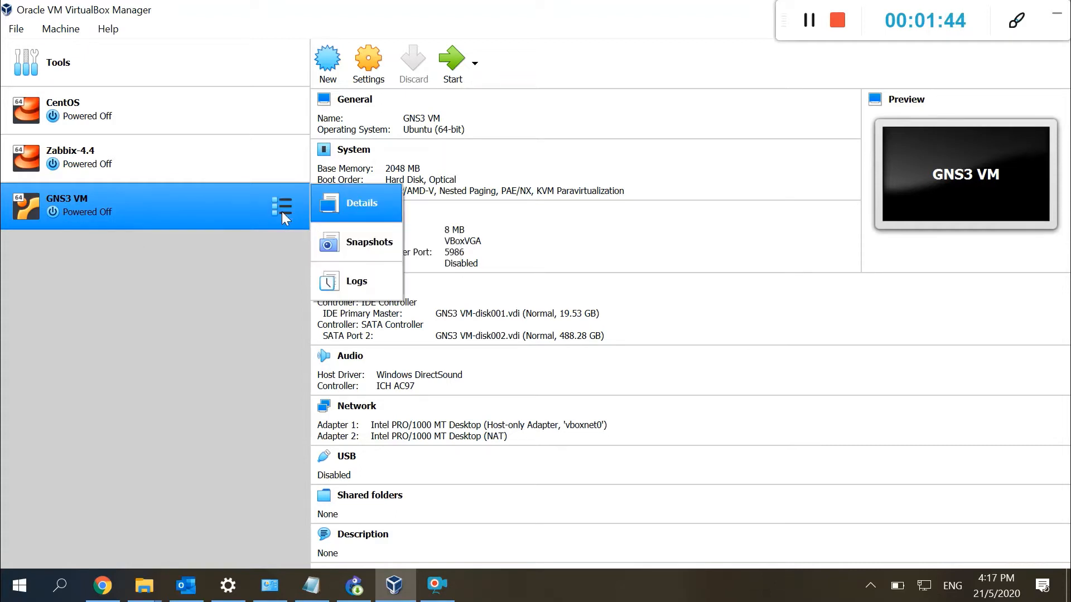
{"action": "left_click", "coordinate": [242, 263]}
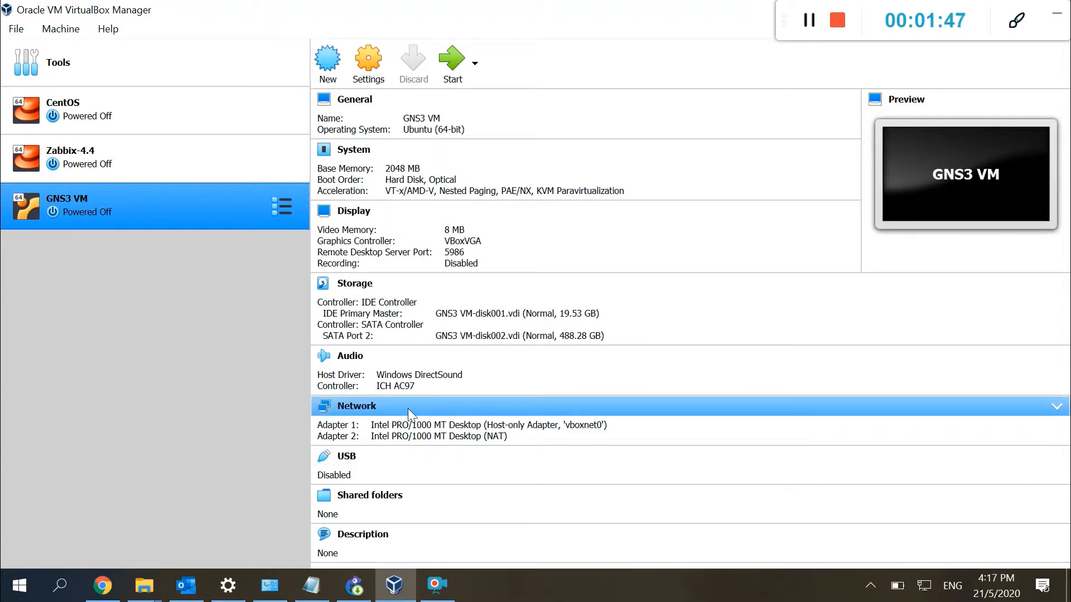
{"action": "right_click", "coordinate": [188, 206]}
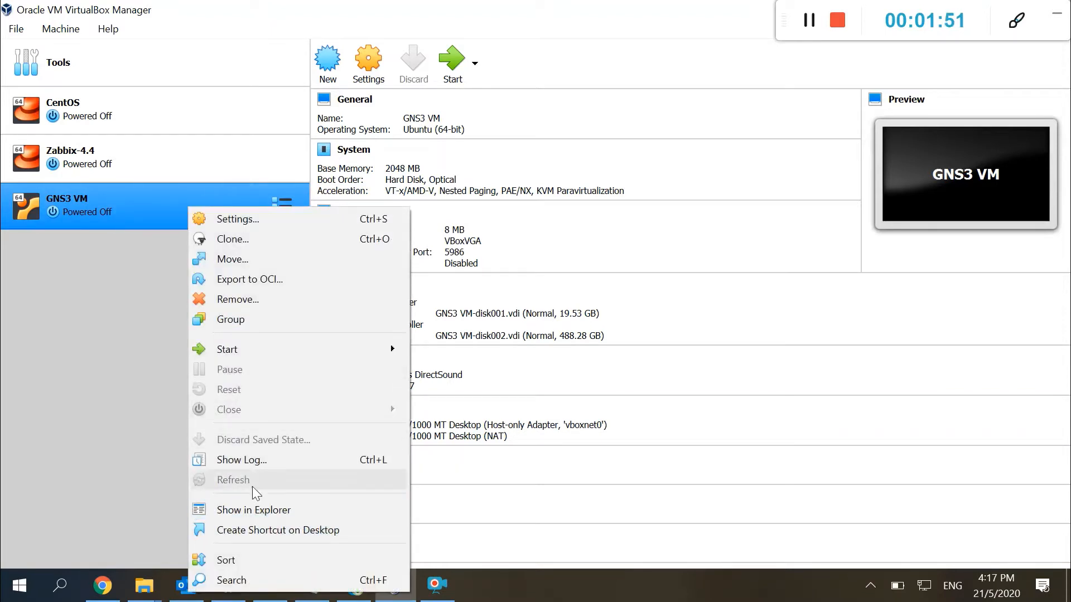
{"action": "left_click", "coordinate": [175, 449]}
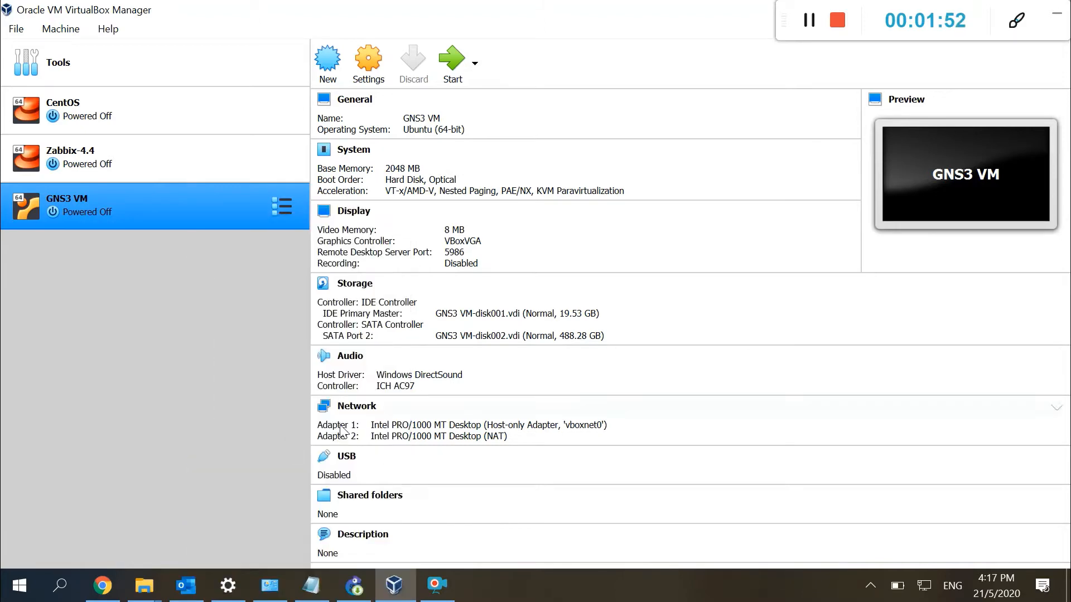
- In the GNS3 VM's network settings, enable Adapter 3 and attach it to a Bridged Adapter
{"action": "left_click", "coordinate": [390, 405]}
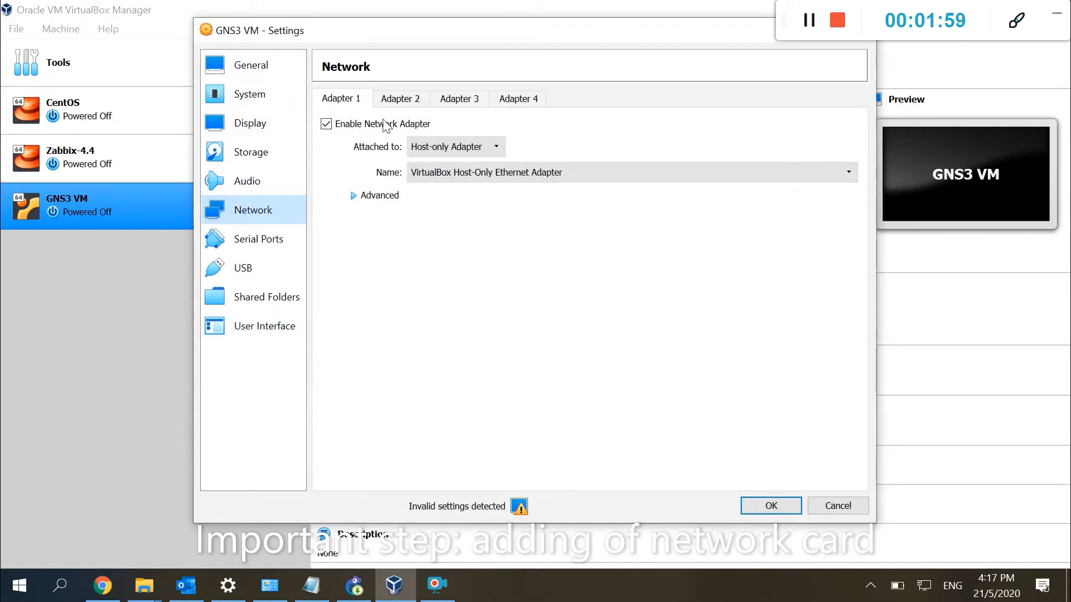
{"action": "left_click", "coordinate": [391, 100]}
{"action": "left_click", "coordinate": [352, 99]}
{"action": "left_click", "coordinate": [396, 102]}
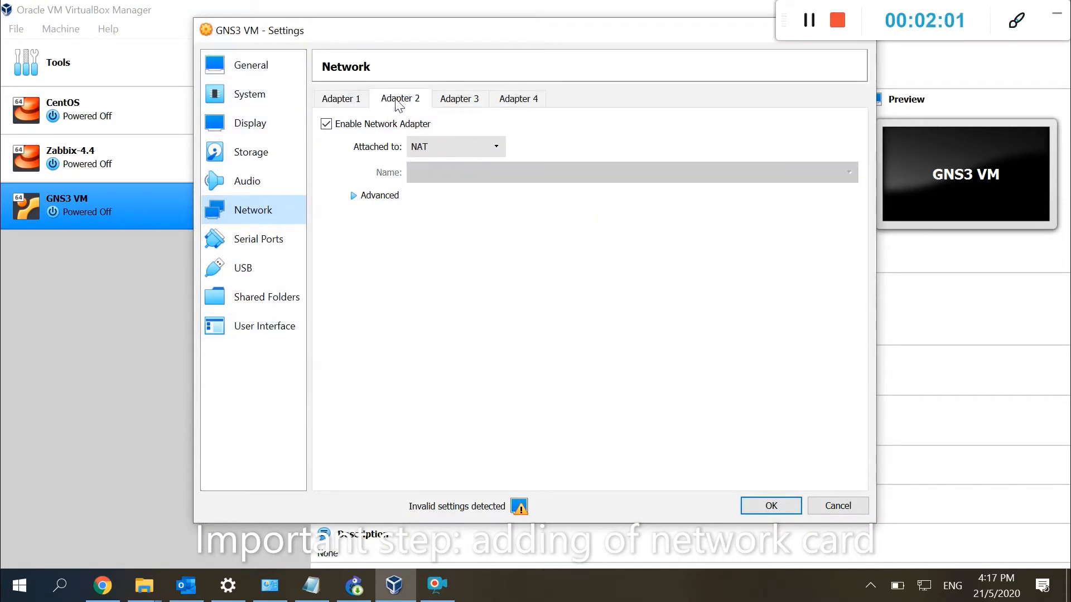
{"action": "left_click", "coordinate": [452, 104]}
{"action": "left_click", "coordinate": [365, 125]}
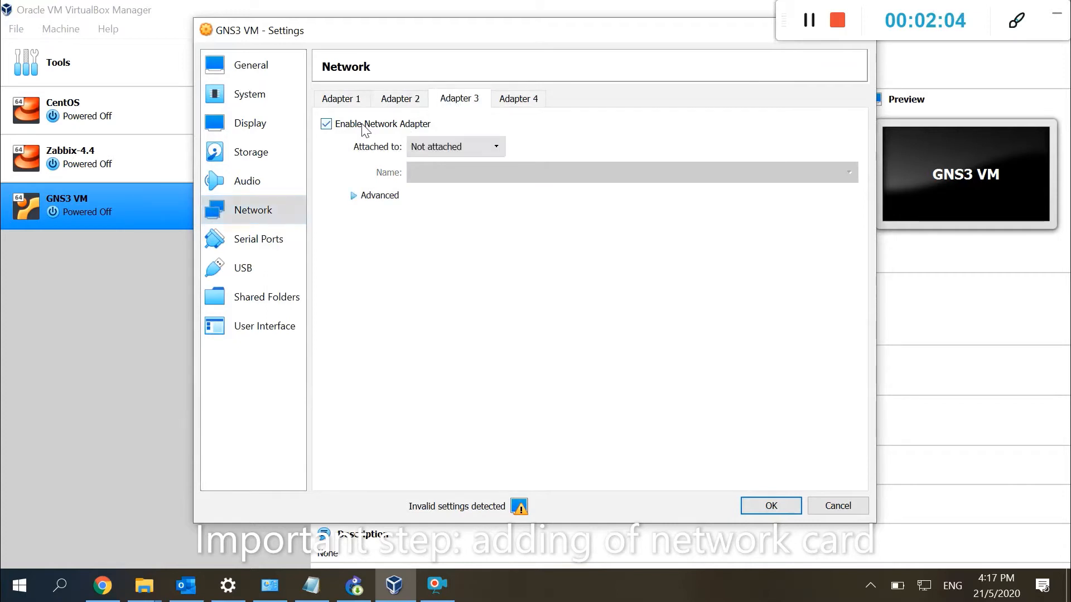
{"action": "left_click", "coordinate": [442, 146]}
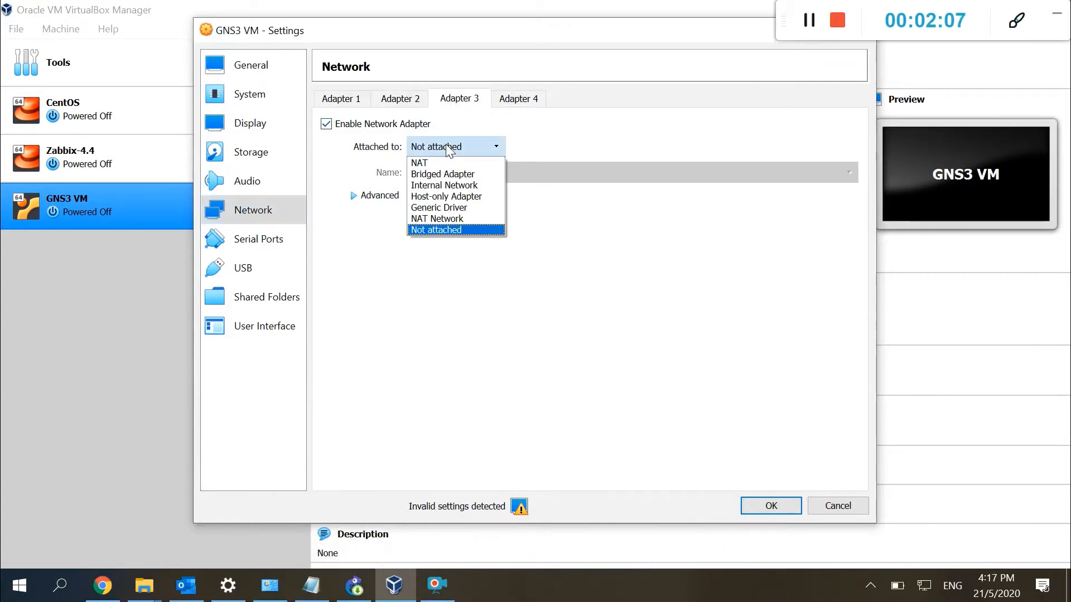
{"action": "left_click", "coordinate": [468, 175]}
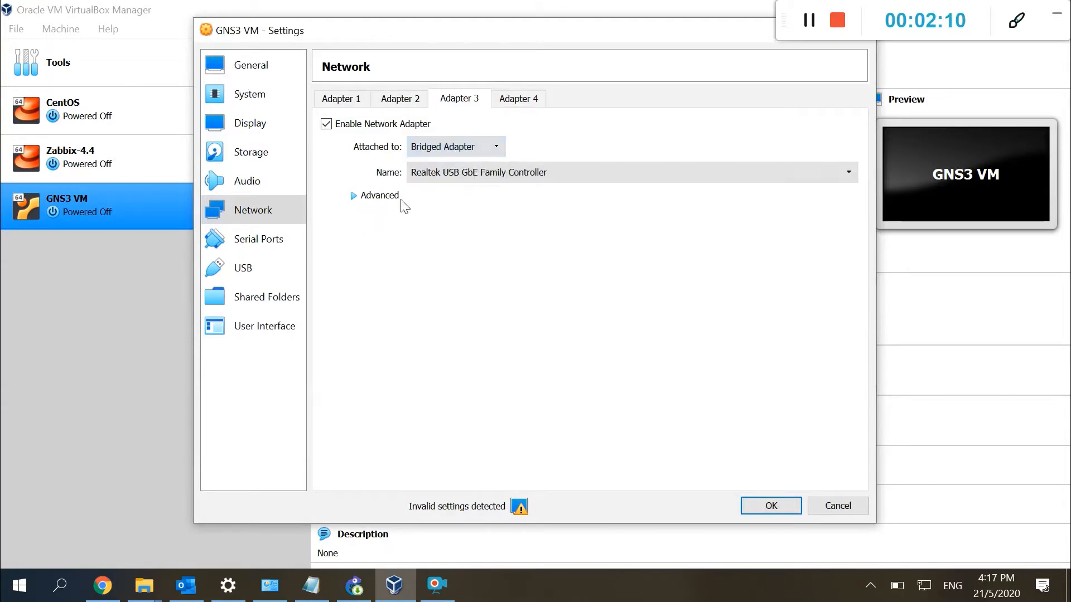
- Set Adapter 3's promiscuous mode to Allow All in its advanced options and save the VM settings
{"action": "left_click", "coordinate": [367, 198]}
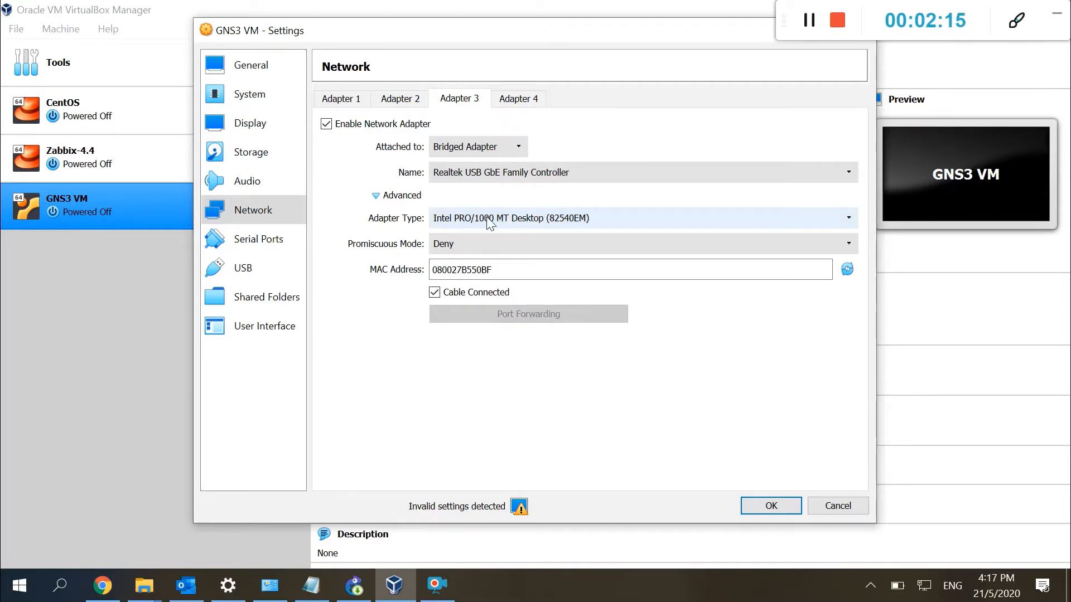
{"action": "left_click", "coordinate": [454, 247]}
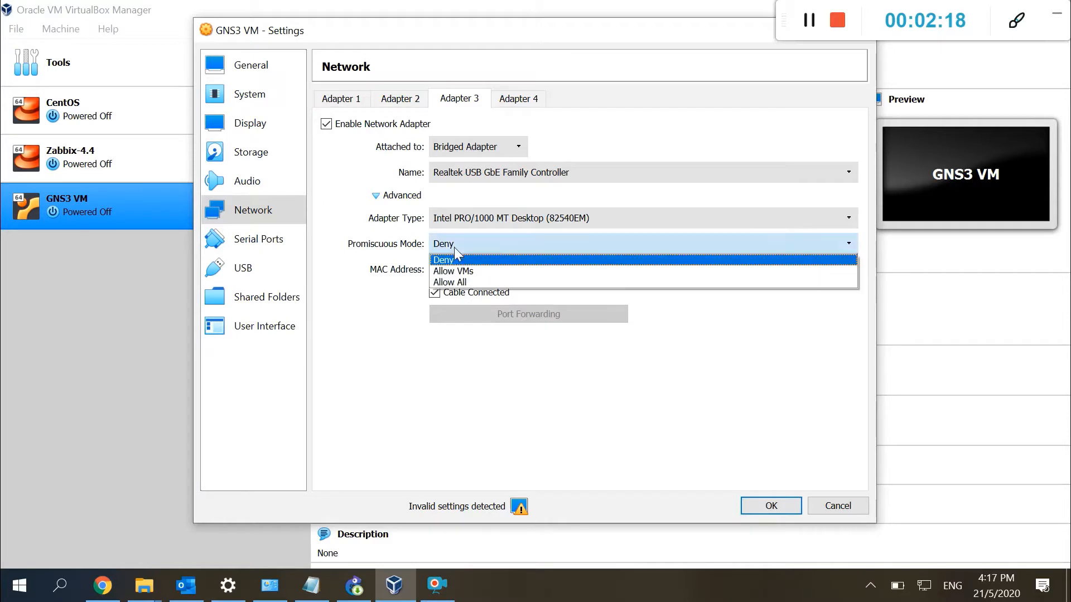
{"action": "left_click", "coordinate": [463, 282]}
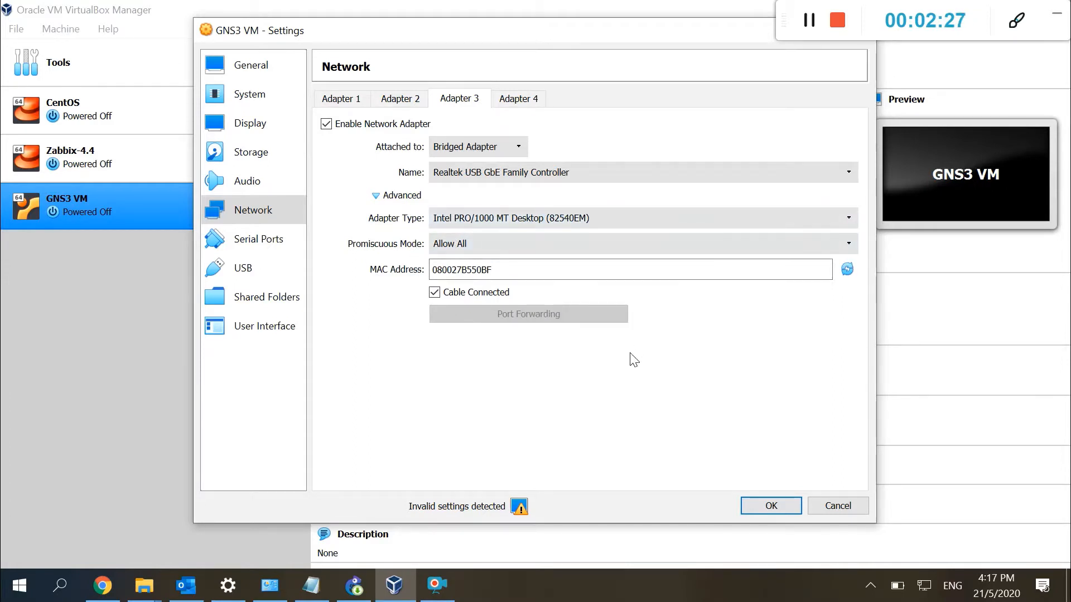
{"action": "left_click", "coordinate": [761, 511]}
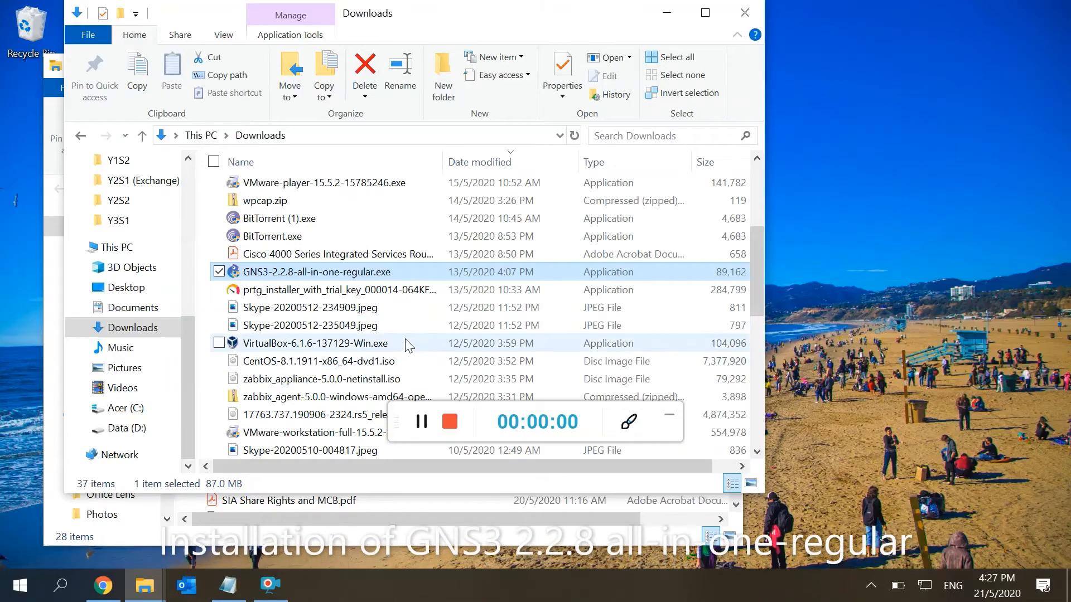
- Run GNS3-2.2.8-all-in-one-regular.exe from Downloads, accept the licence agreement and keep GNS3 as the Start Menu folder
{"action": "double_click", "coordinate": [390, 273]}
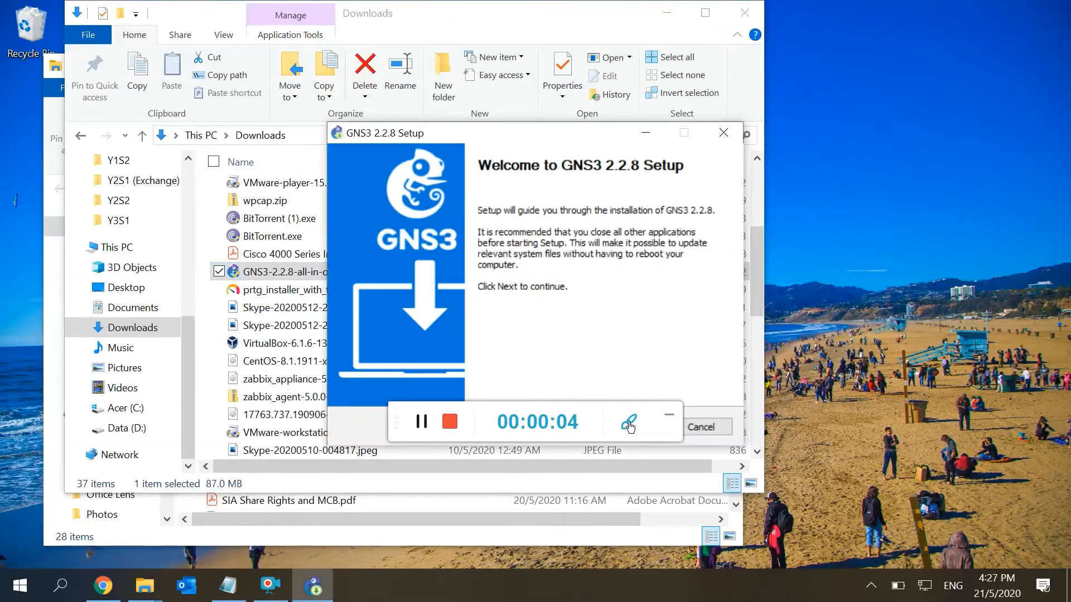
{"action": "left_click_drag", "start_coordinate": [617, 134], "coordinate": [614, 77]}
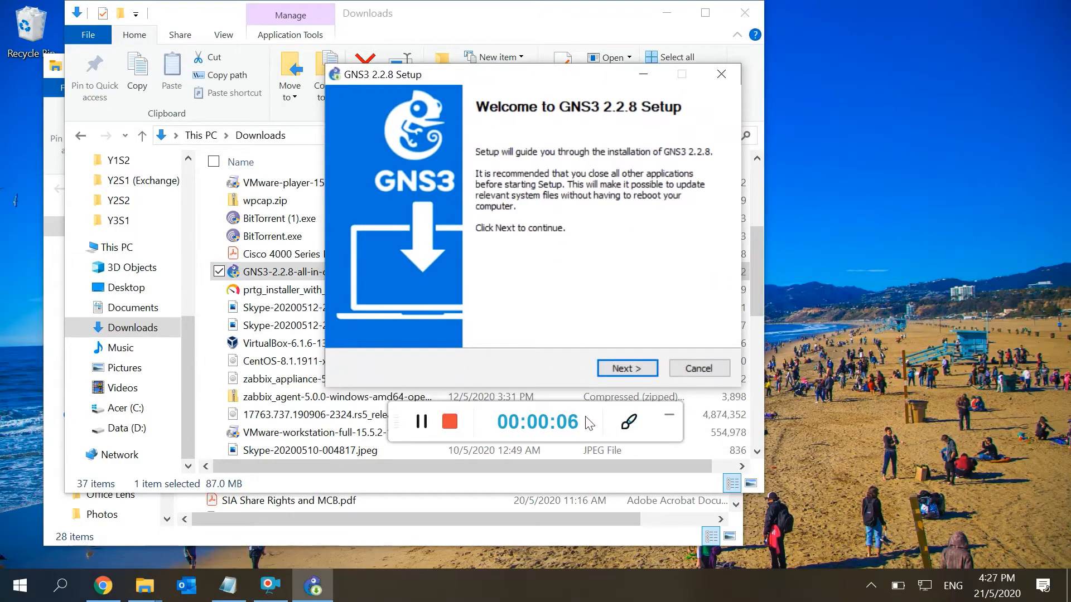
{"action": "left_click", "coordinate": [610, 369]}
{"action": "left_click", "coordinate": [610, 368]}
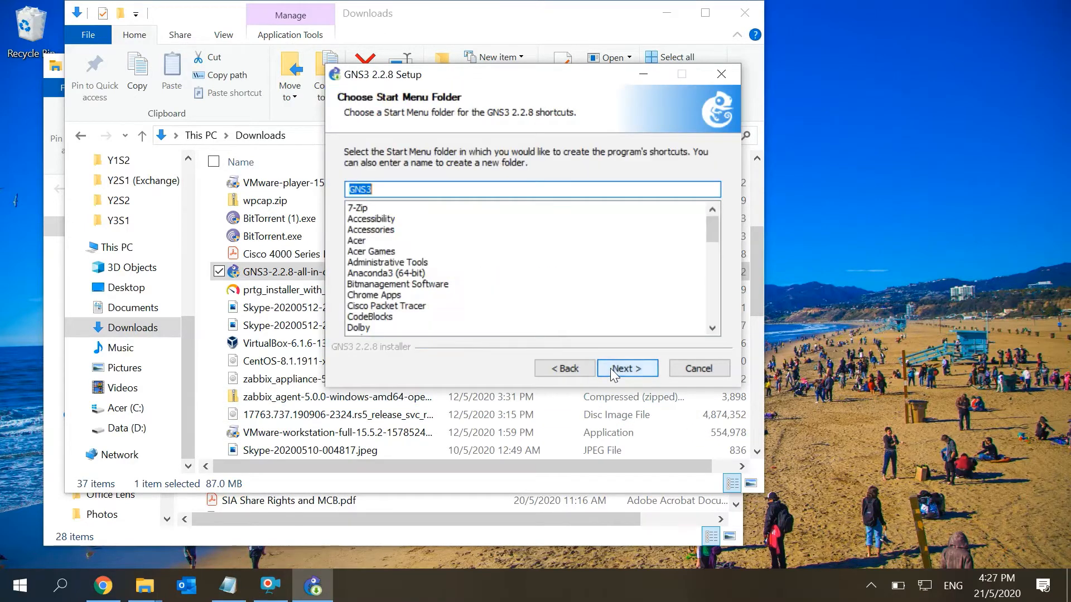
{"action": "left_click", "coordinate": [617, 363]}
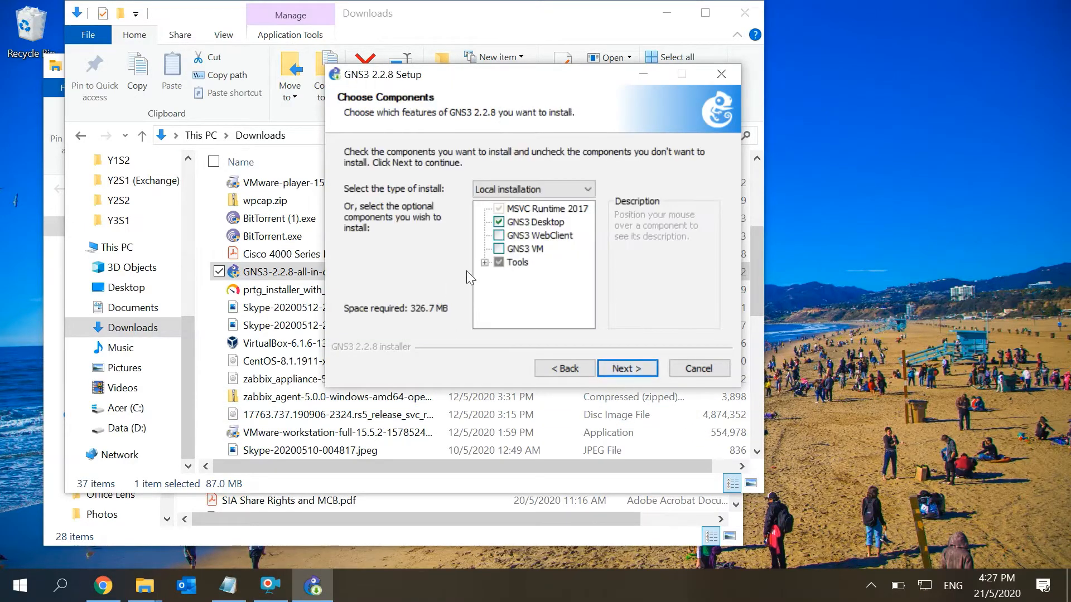
- Add the GNS3 VM component to the installation, keep VirtualBox as the VM type and start installing
{"action": "left_click", "coordinate": [498, 250]}
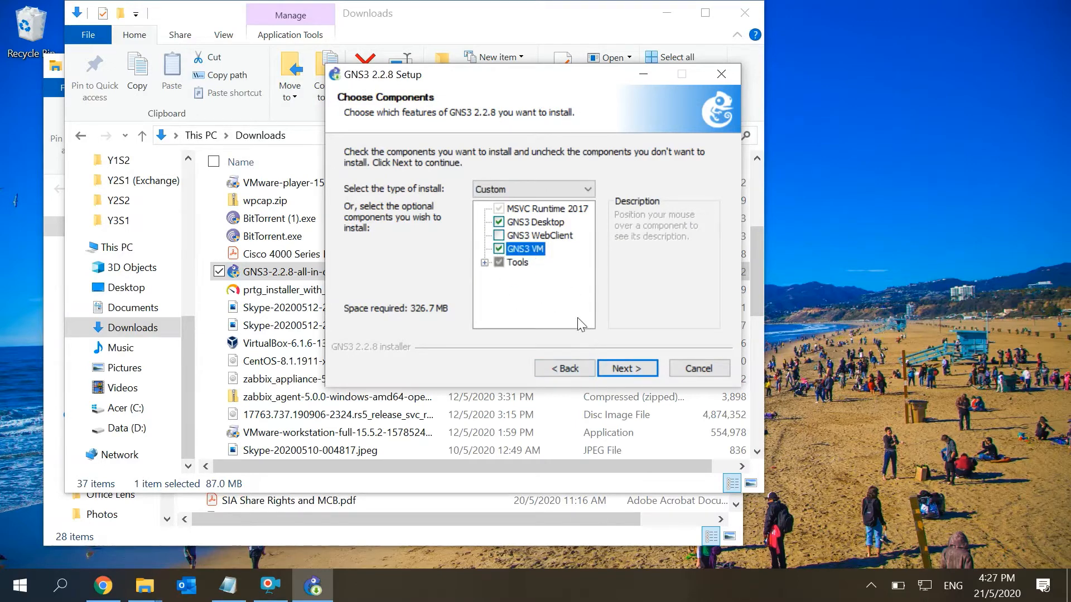
{"action": "left_click", "coordinate": [605, 363]}
{"action": "left_click", "coordinate": [609, 366]}
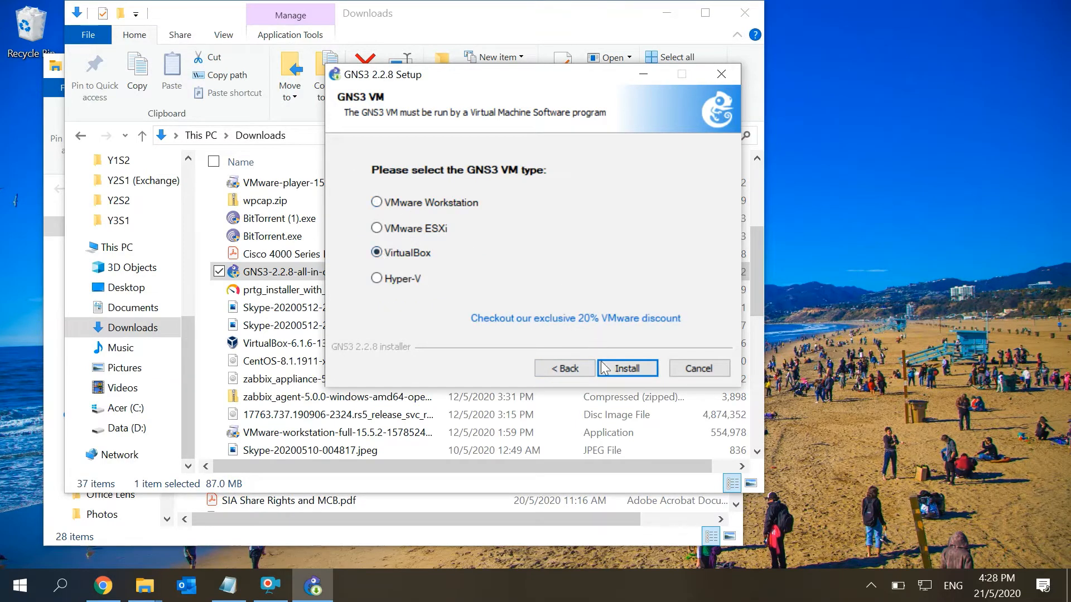
{"action": "left_click", "coordinate": [605, 368]}
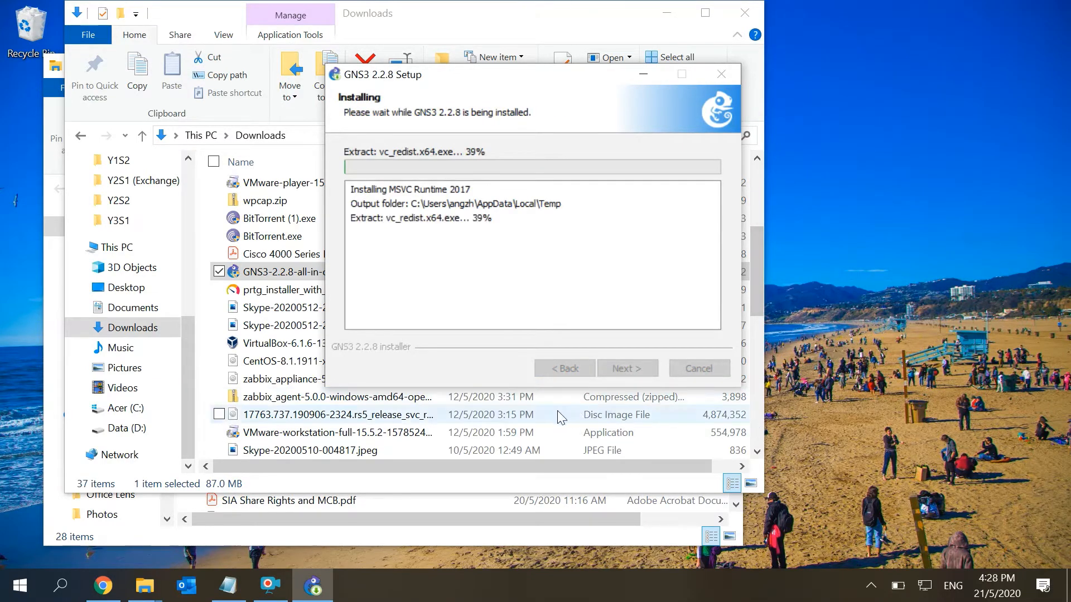
- Minimise the Explorer windows, cancel the installer's GNS3.VM.VirtualBox.2.2.8.zip download and dismiss the GNS3 VM and WinPcap 4.1.3 notices
{"action": "left_click", "coordinate": [676, 14]}
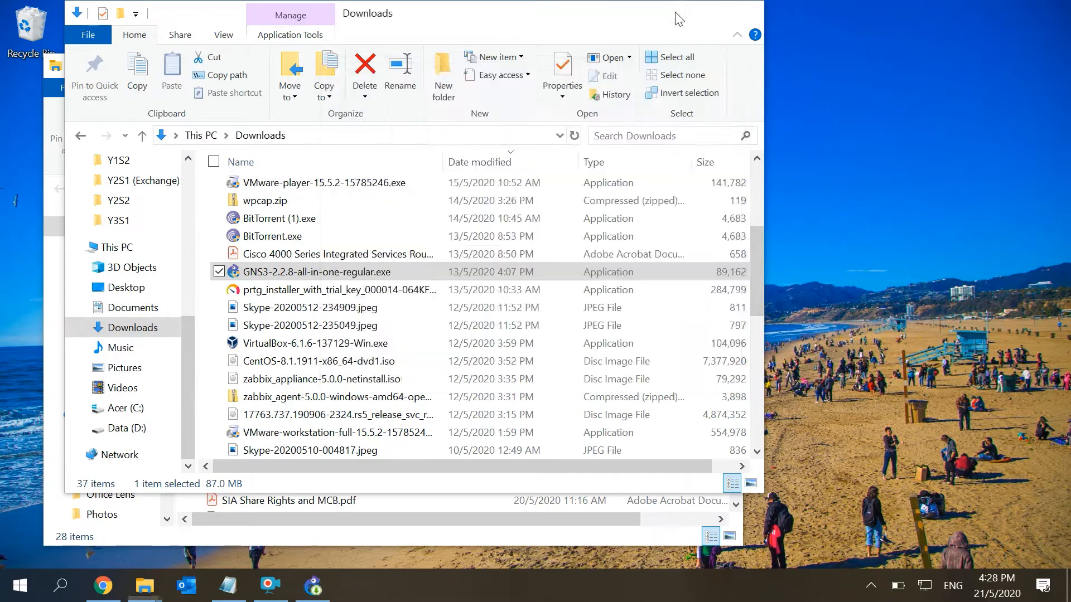
{"action": "left_click", "coordinate": [642, 58]}
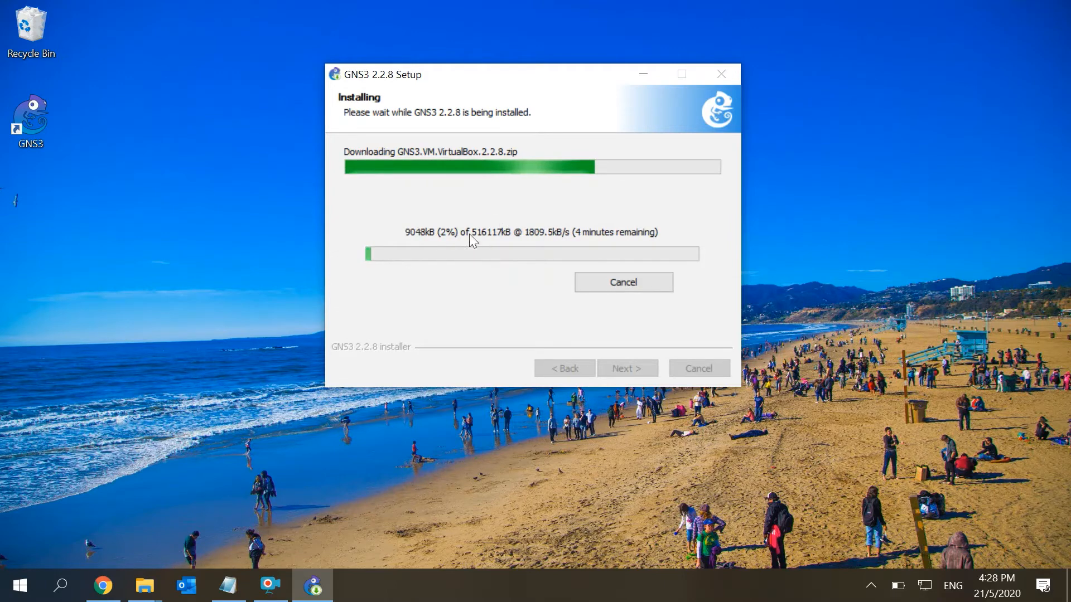
{"action": "left_click", "coordinate": [603, 282]}
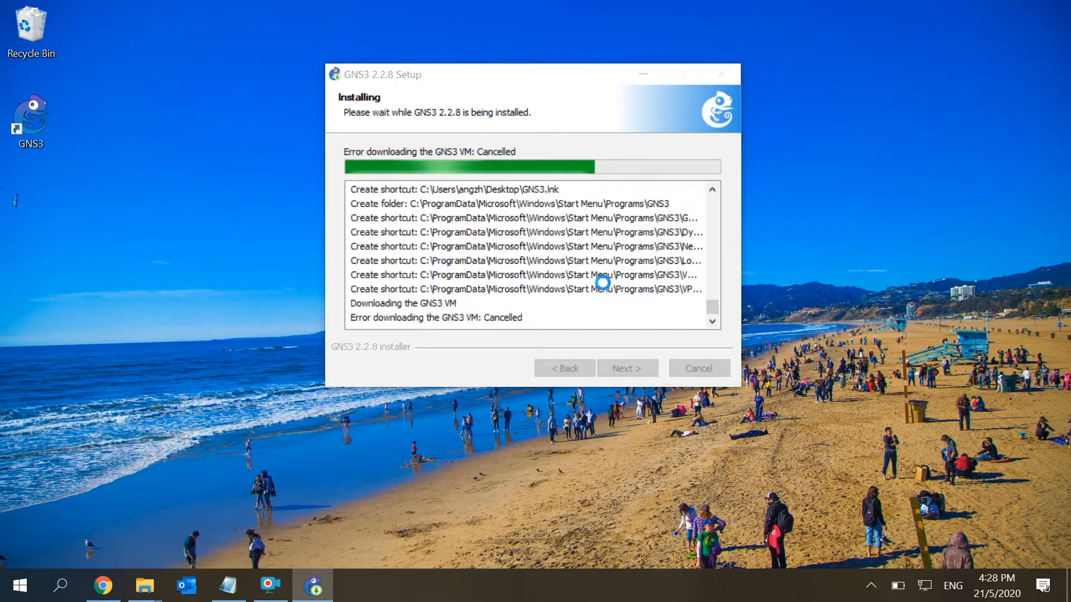
{"action": "left_click", "coordinate": [625, 349]}
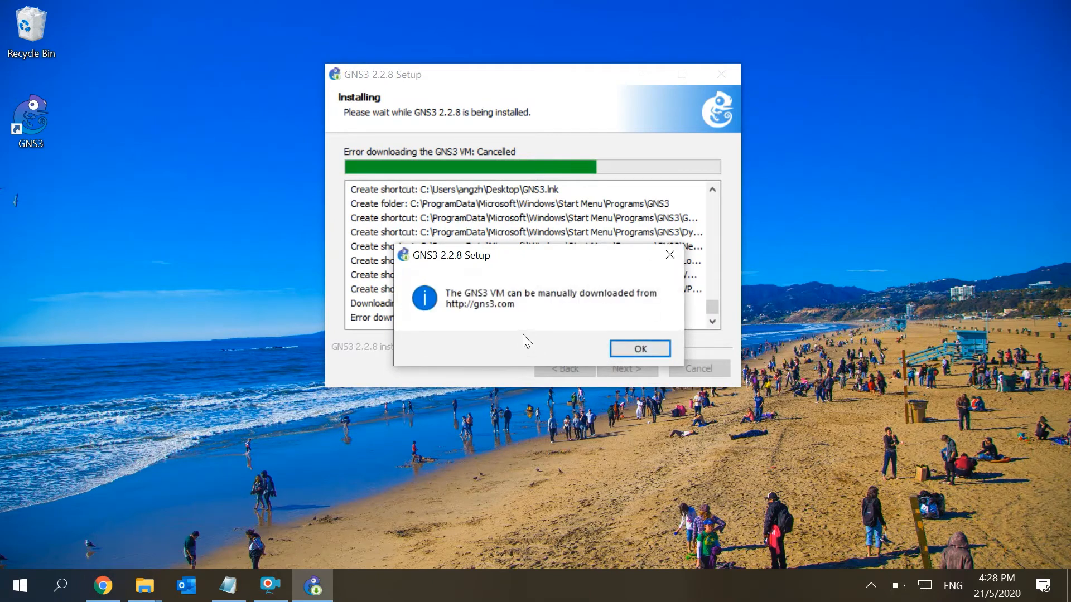
{"action": "left_click", "coordinate": [627, 350]}
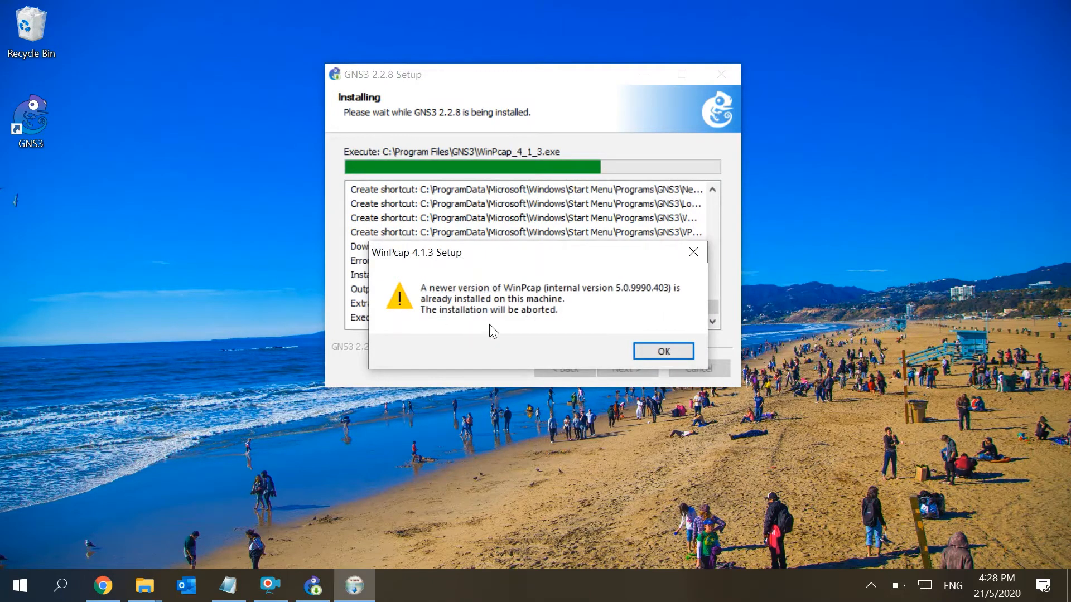
{"action": "left_click", "coordinate": [660, 353]}
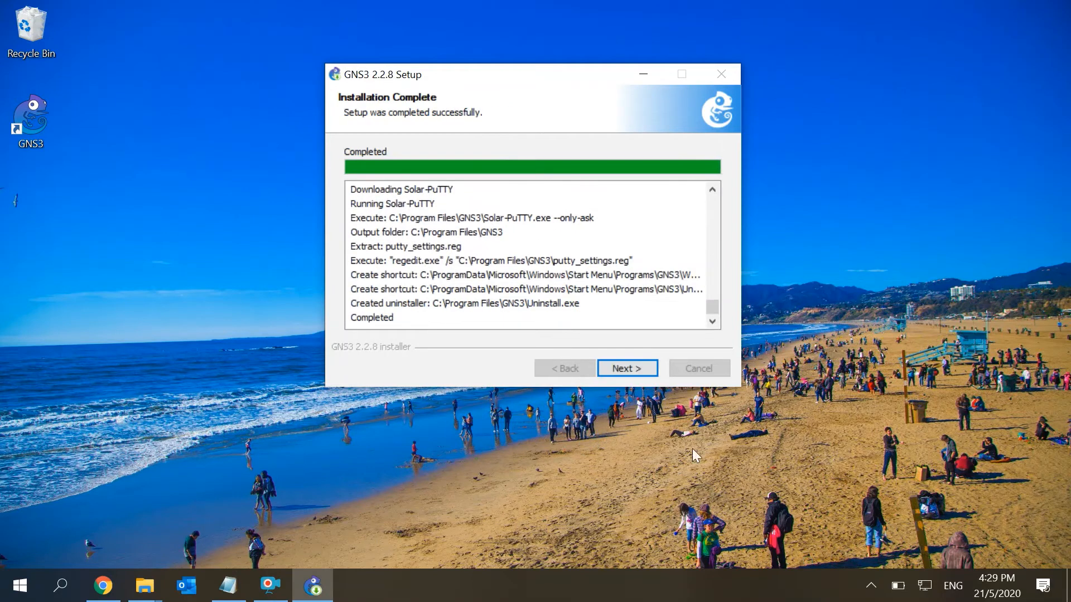
- Finish the setup without the Solarwinds Standard Toolset and start GNS3, continuing past the already-running GUI warning
{"action": "left_click", "coordinate": [631, 370]}
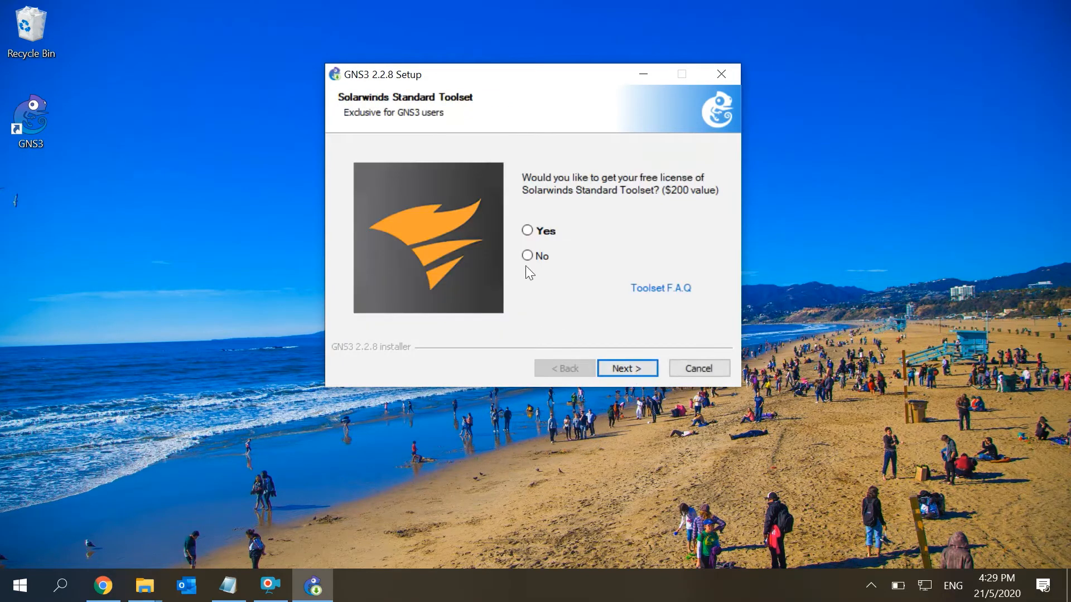
{"action": "left_click", "coordinate": [626, 368]}
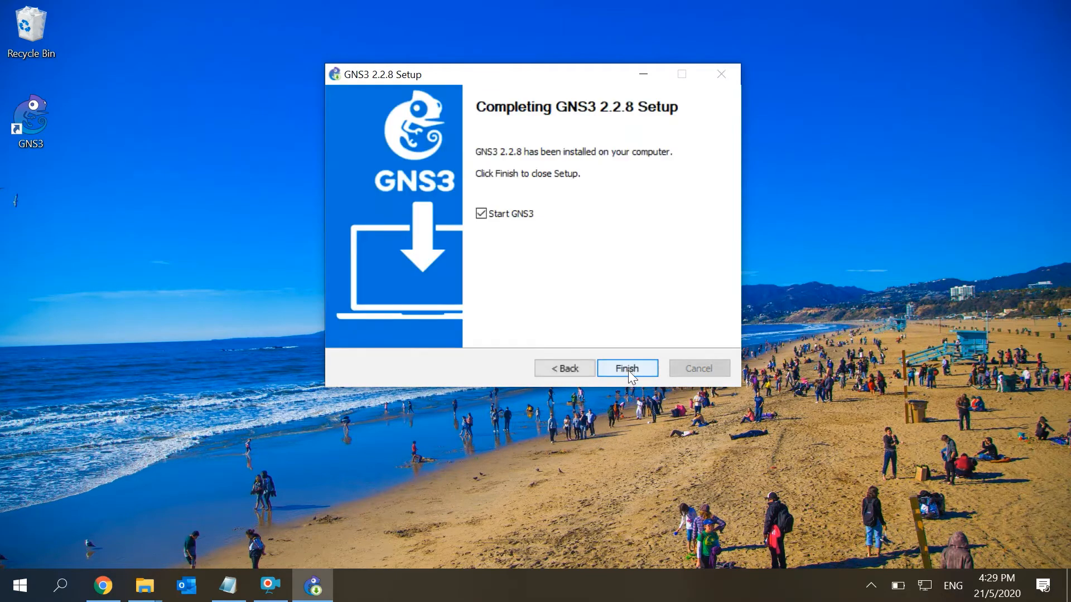
{"action": "left_click", "coordinate": [619, 372]}
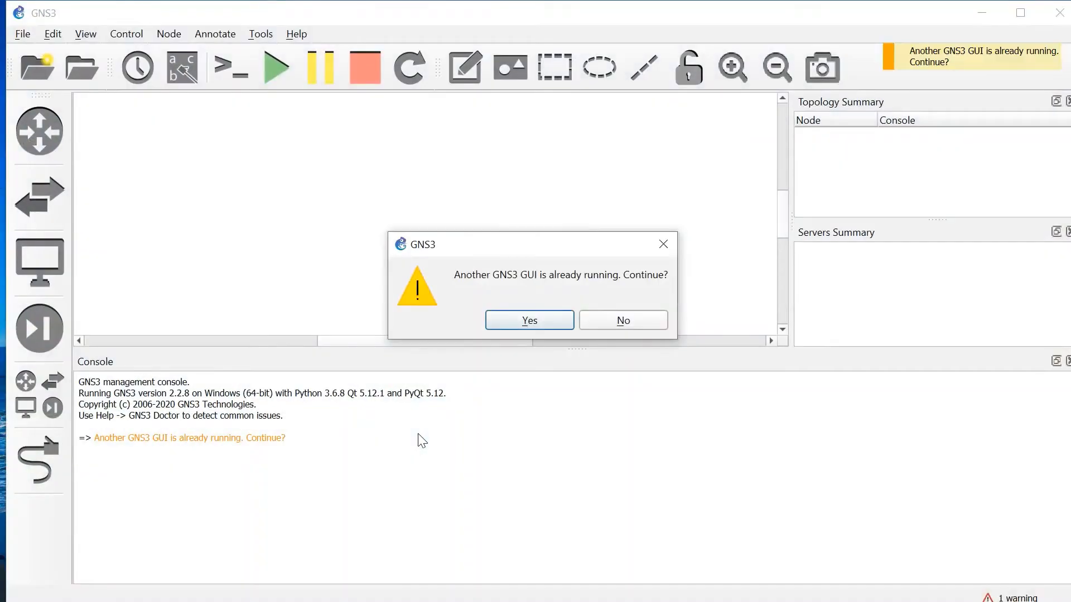
{"action": "key", "text": "Return"}
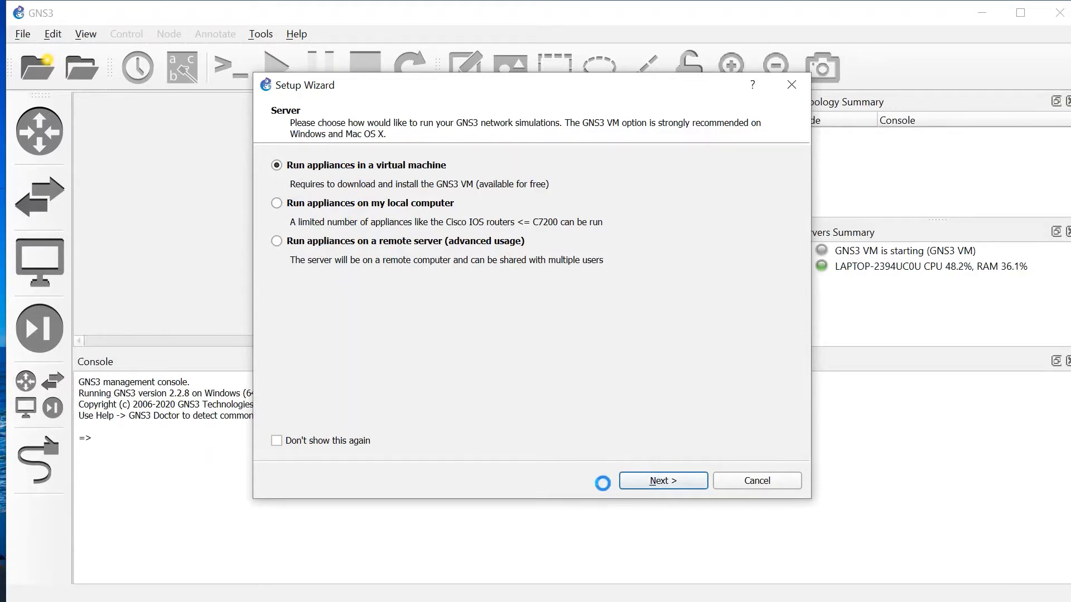
- Choose to run appliances in a virtual machine and accept the local server on localhost, port 3080 TCP
{"action": "left_click", "coordinate": [654, 480]}
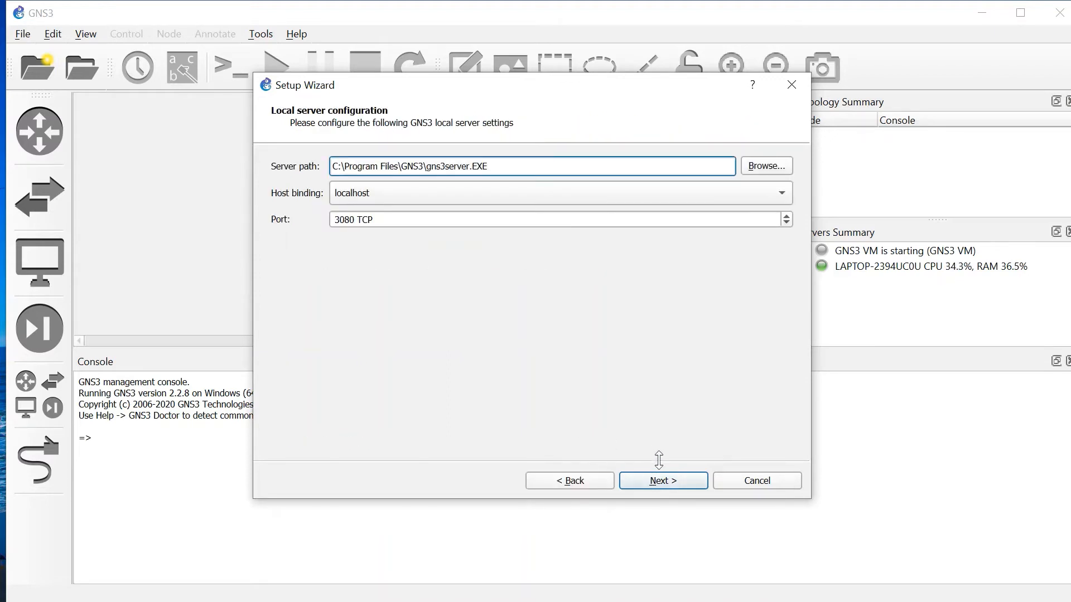
{"action": "left_click", "coordinate": [670, 480]}
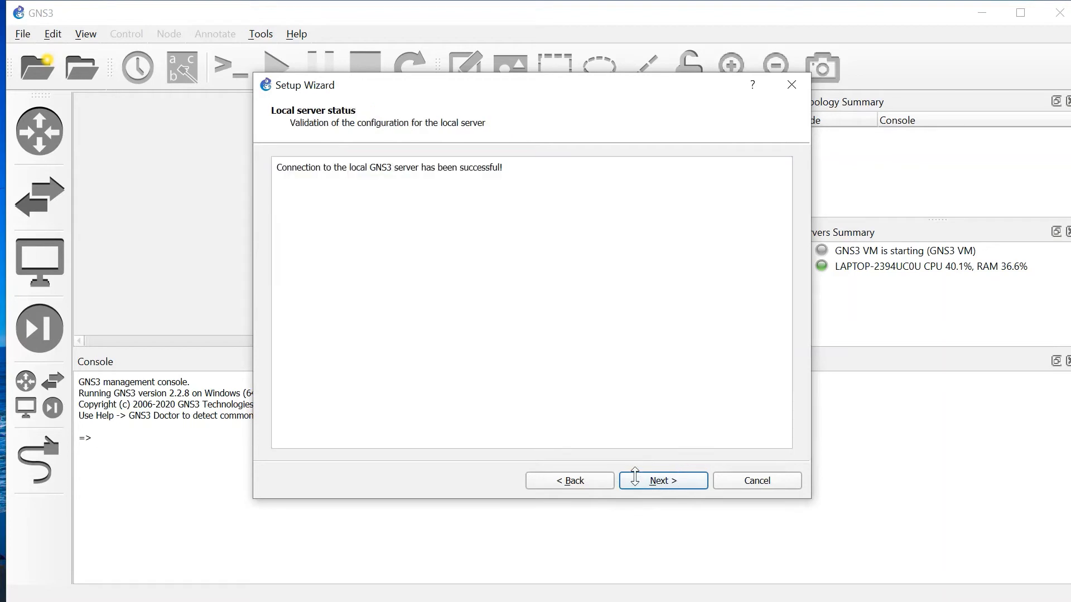
{"action": "left_click", "coordinate": [636, 480]}
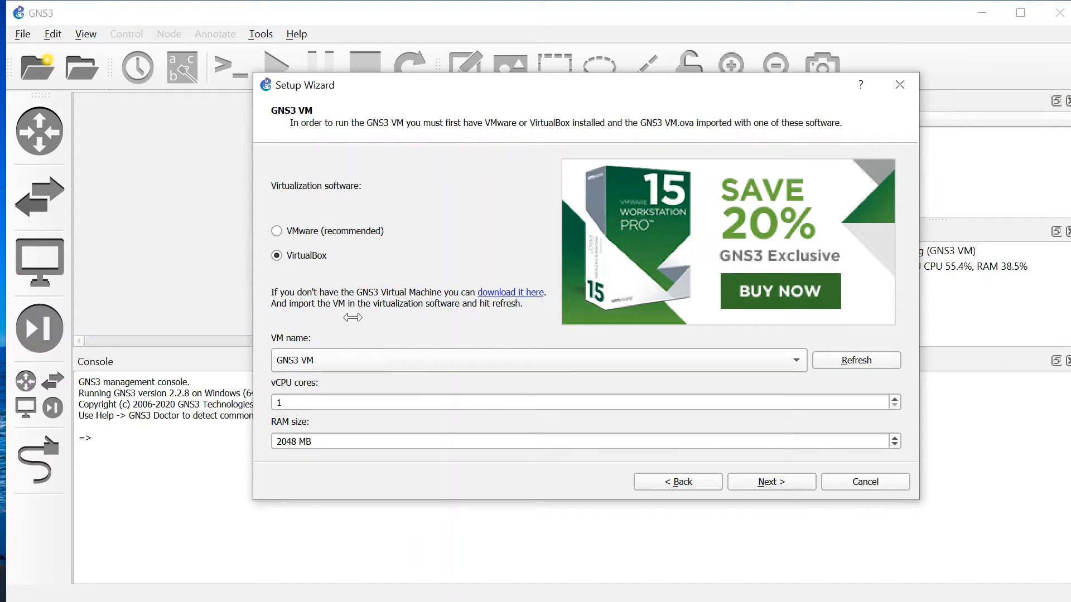
- Configure VirtualBox with the GNS3 VM, 1 vCPU core and 2048 MB RAM, and finish the setup wizard
{"action": "left_click", "coordinate": [287, 256]}
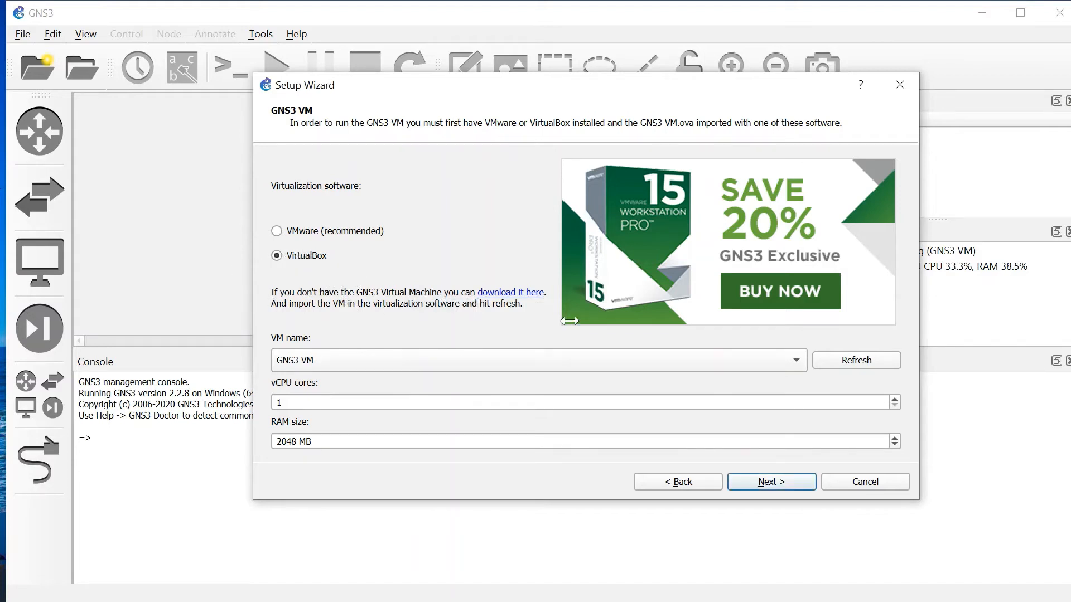
{"action": "left_click", "coordinate": [785, 360]}
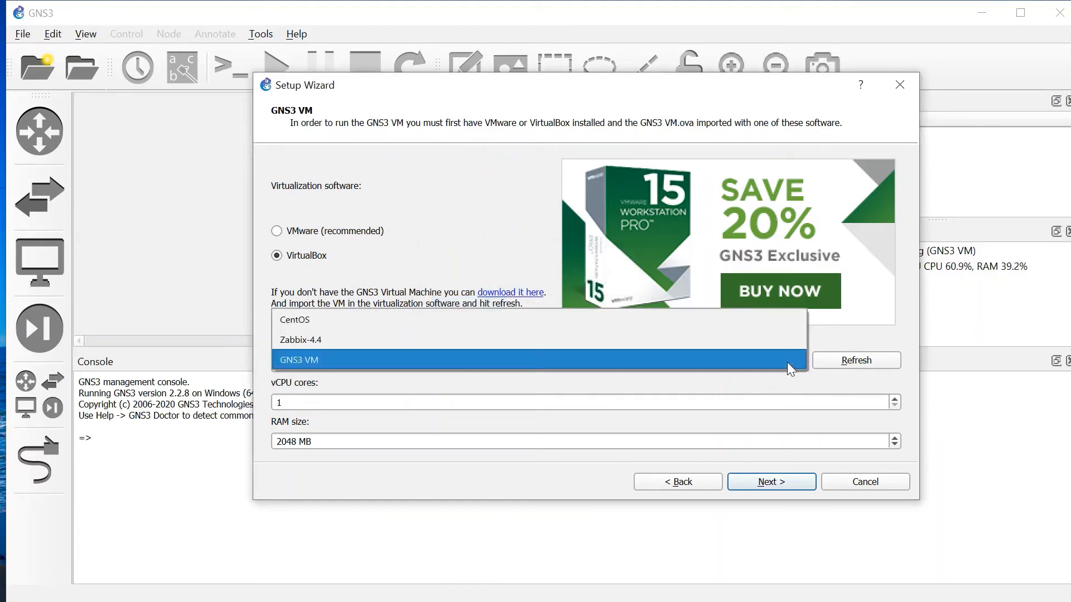
{"action": "left_click", "coordinate": [788, 360]}
{"action": "left_click", "coordinate": [788, 360]}
{"action": "left_click", "coordinate": [788, 360]}
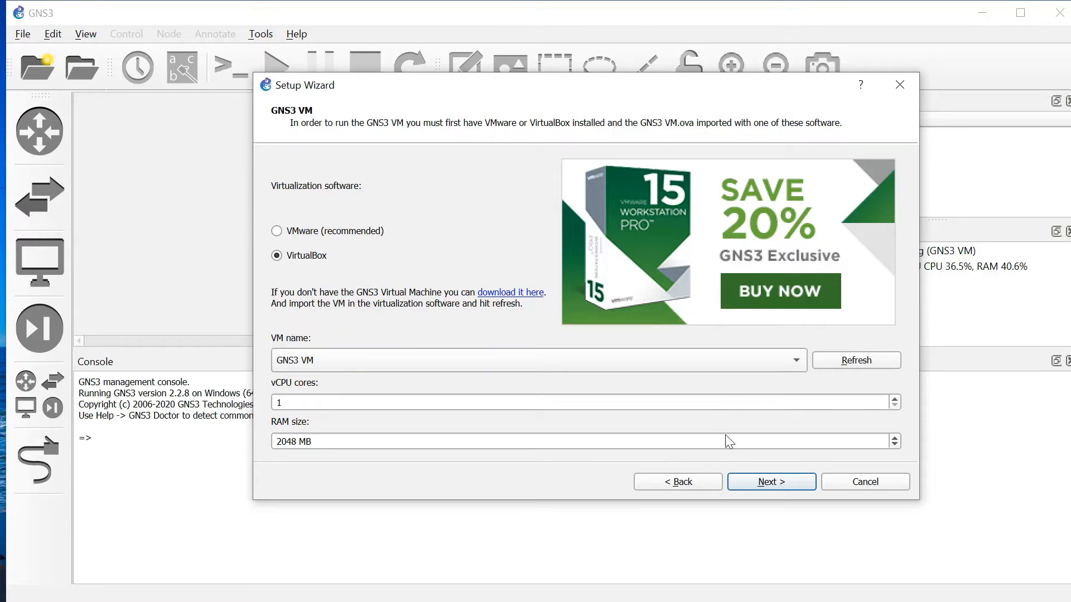
{"action": "left_click", "coordinate": [758, 485]}
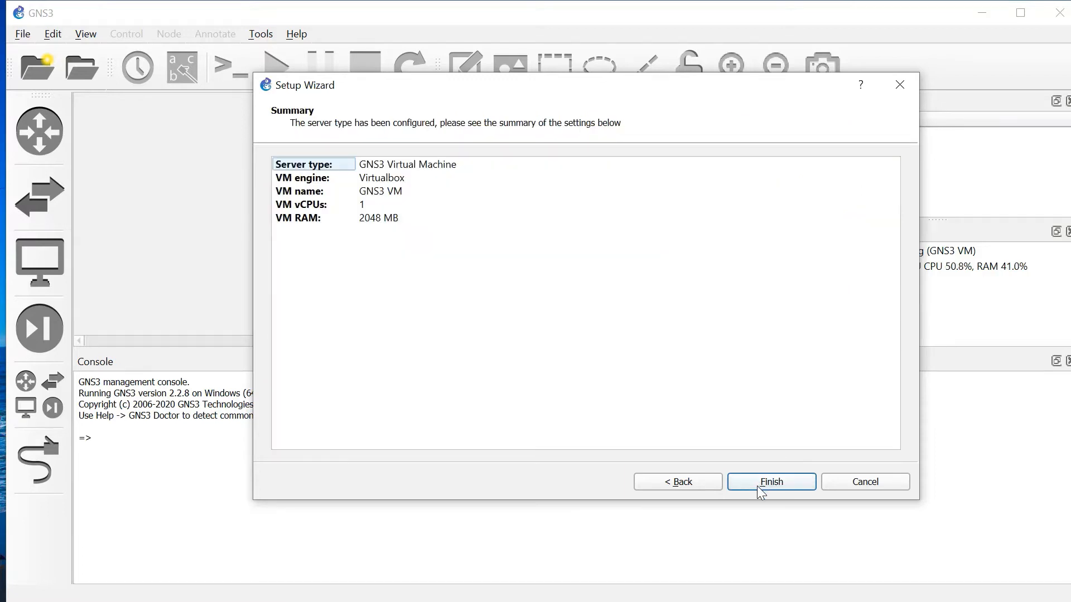
{"action": "left_click", "coordinate": [757, 486]}
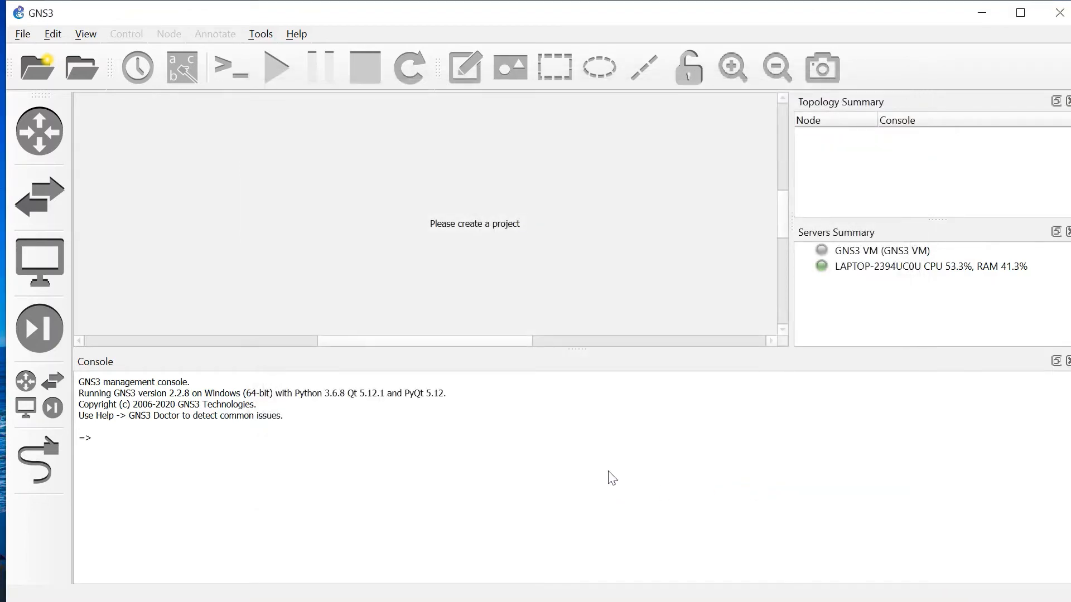
- Maximise the GNS3 window and check the running GNS3 VM's console in VirtualBox before returning to GNS3
{"action": "double_click", "coordinate": [593, 19]}
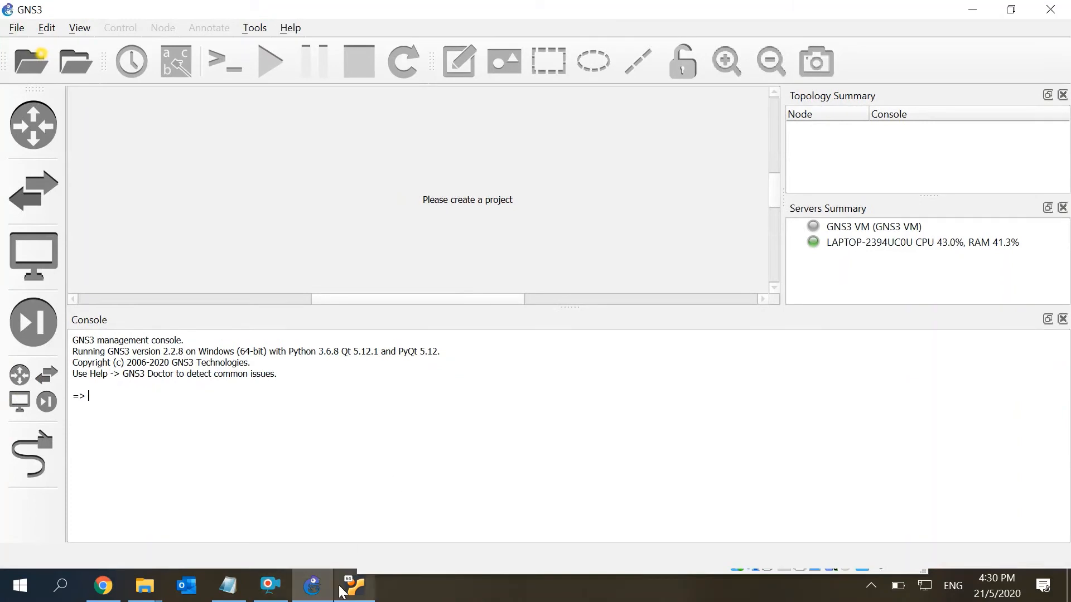
{"action": "left_click", "coordinate": [357, 592]}
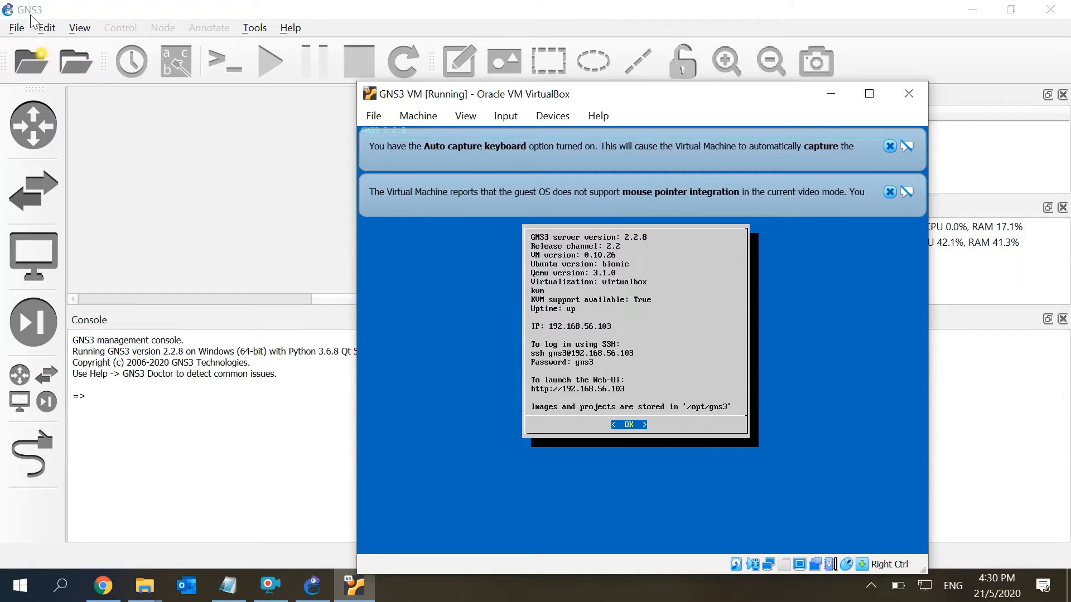
{"action": "left_click", "coordinate": [262, 207]}
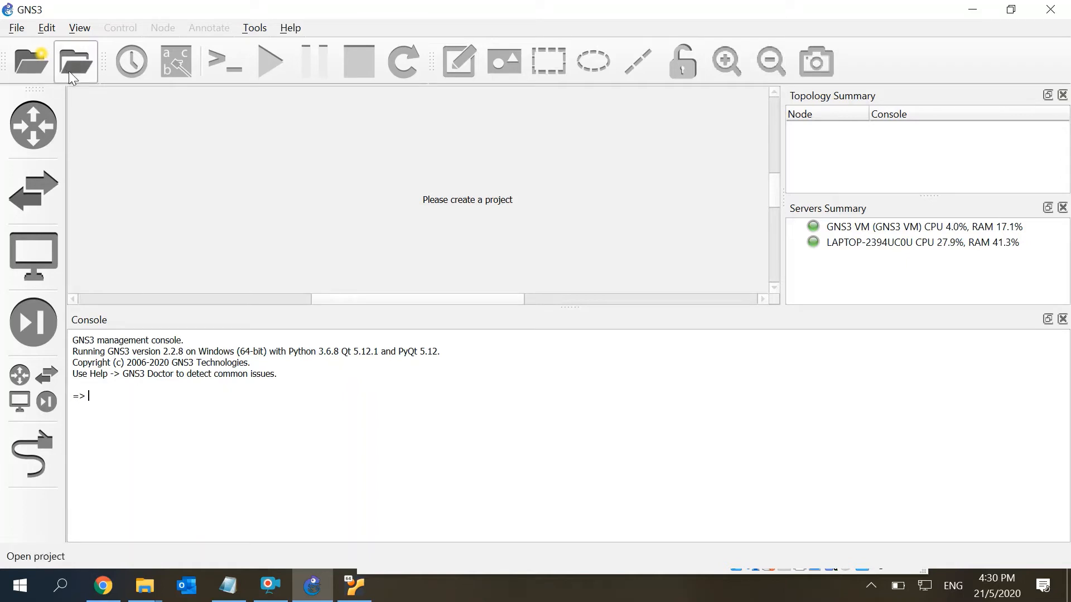
- Create a new project named Testing in the default projects location
{"action": "left_click", "coordinate": [32, 62]}
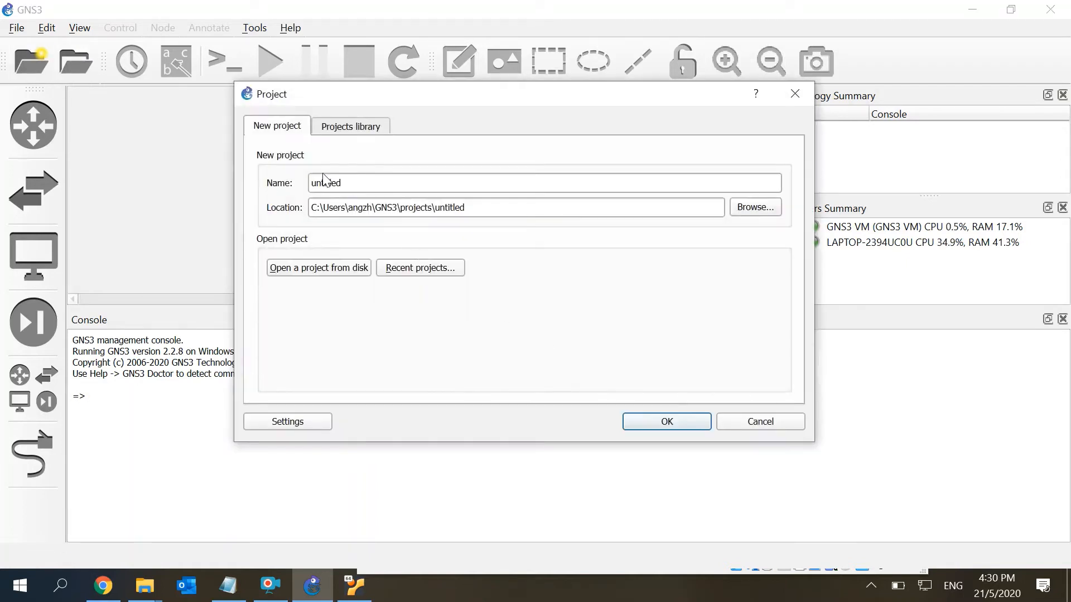
{"action": "left_click", "coordinate": [353, 180]}
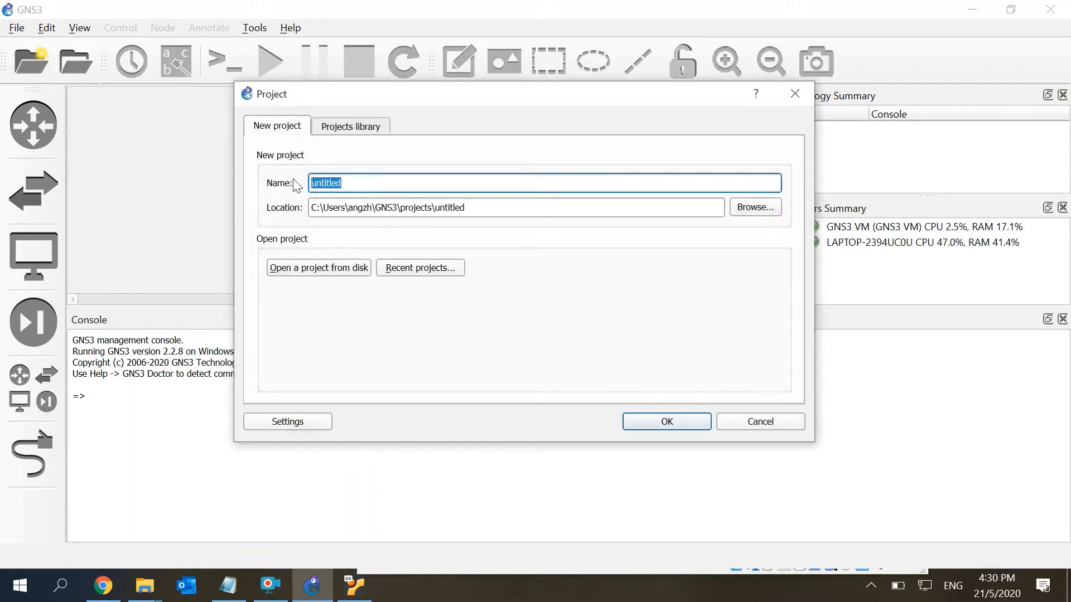
{"action": "type", "text": "Testing"}
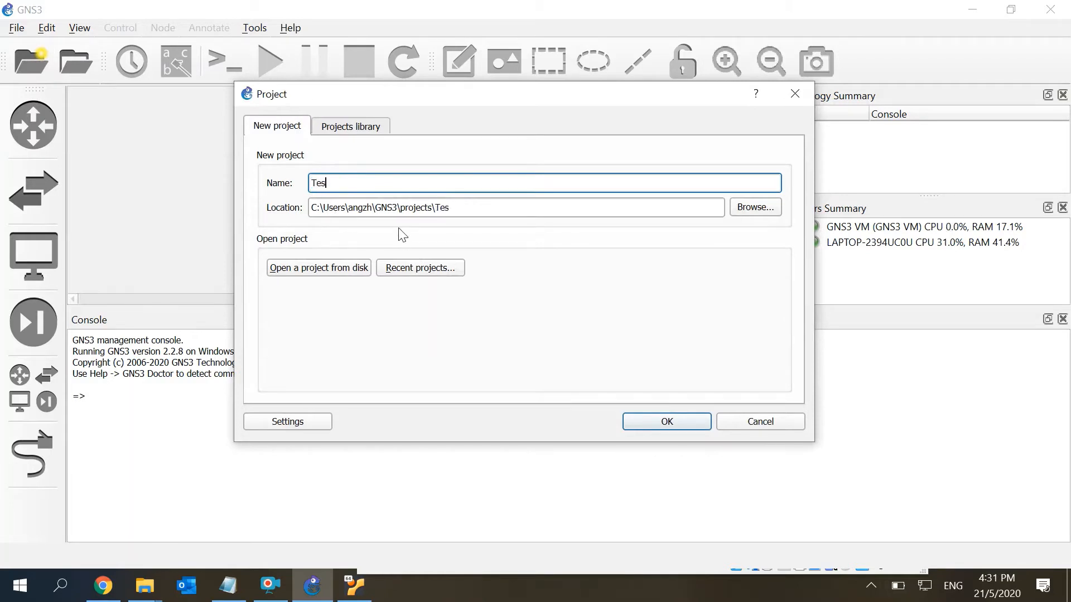
{"action": "left_click", "coordinate": [665, 426]}
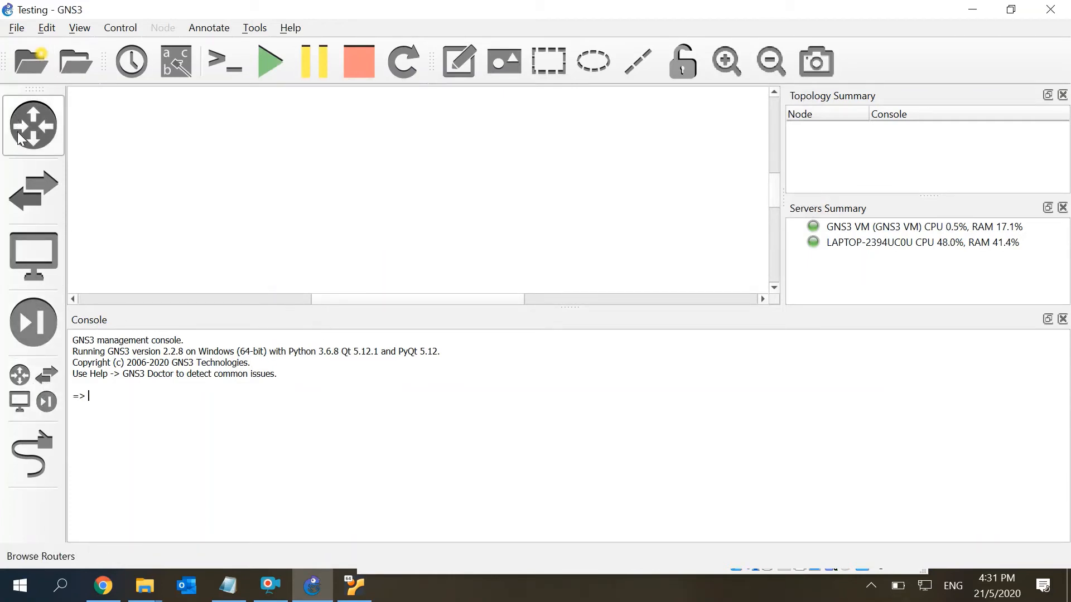
- Place a Cloud node from the full device list on the canvas, hosted on the GNS3 VM server
{"action": "left_click", "coordinate": [44, 401]}
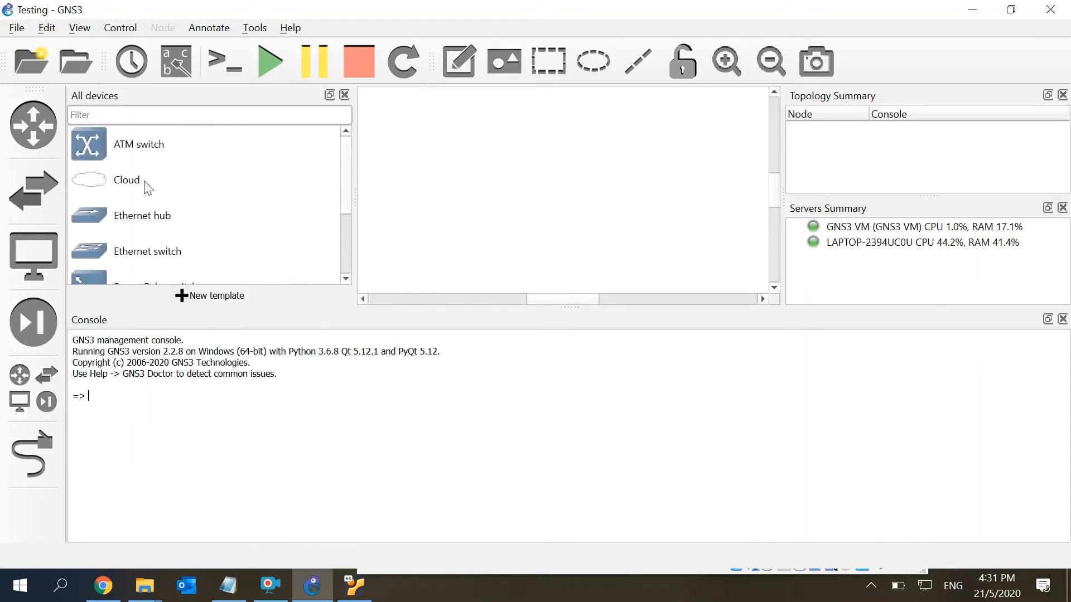
{"action": "left_click_drag", "start_coordinate": [146, 185], "coordinate": [694, 177]}
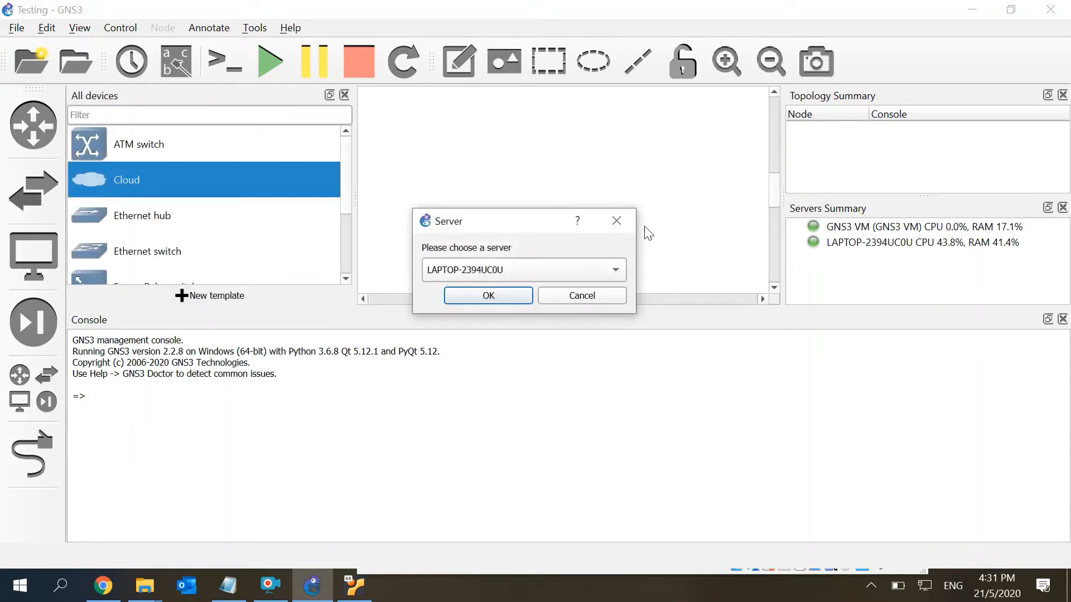
{"action": "left_click", "coordinate": [583, 260]}
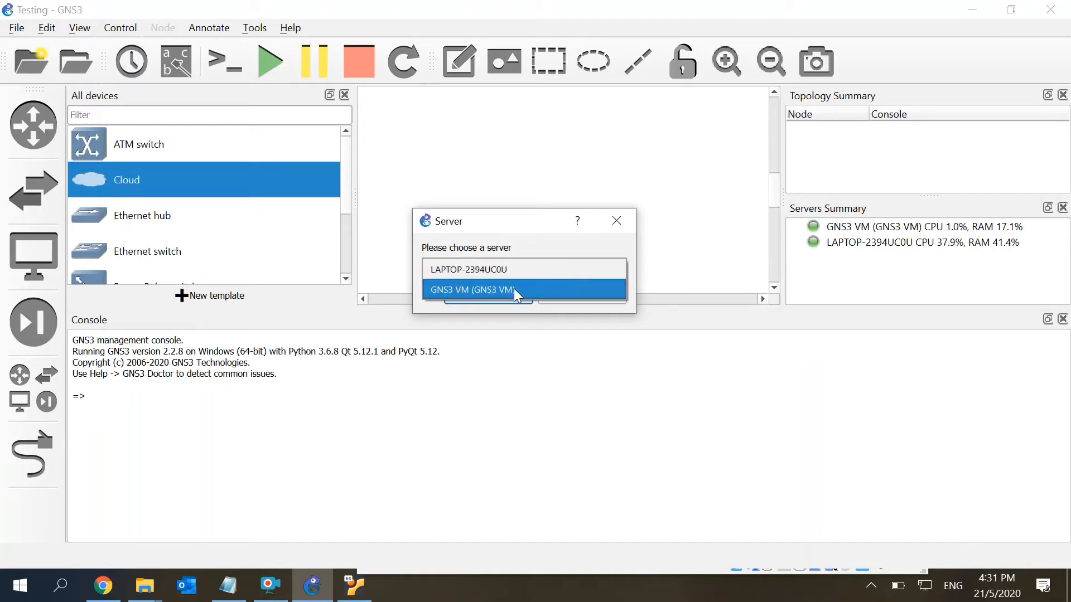
{"action": "left_click", "coordinate": [514, 288]}
{"action": "left_click", "coordinate": [500, 297]}
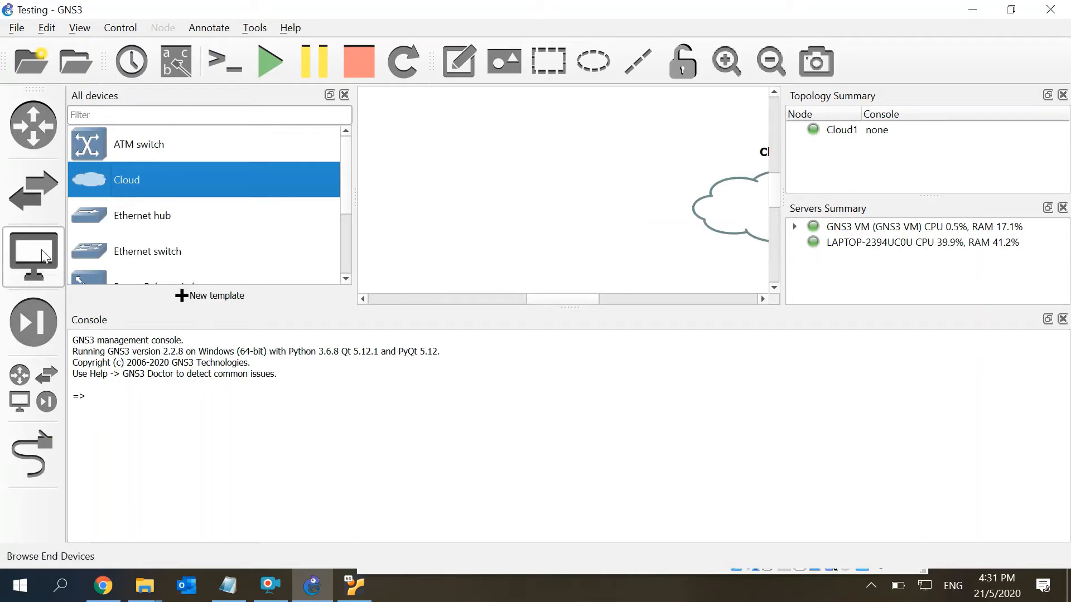
{"action": "left_click", "coordinate": [25, 135]}
{"action": "left_click", "coordinate": [192, 292]}
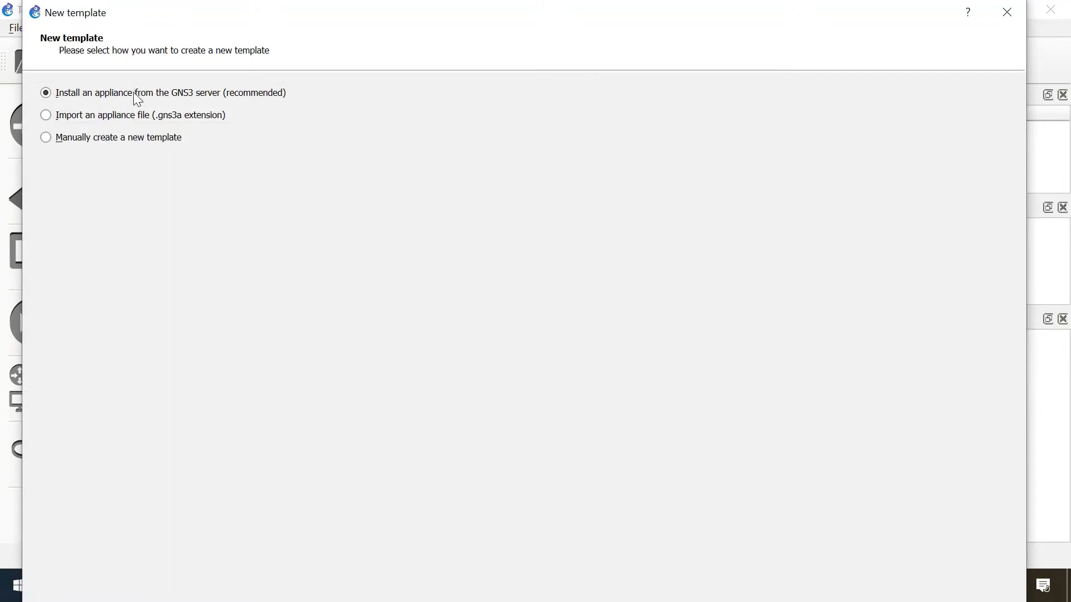
{"action": "left_click", "coordinate": [1009, 12]}
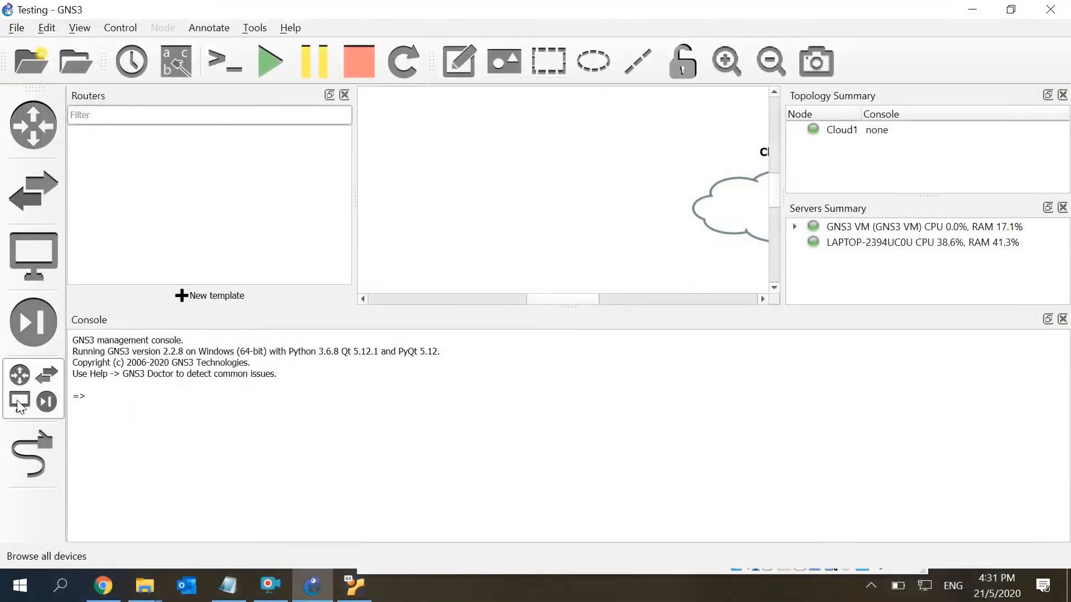
- Manually create a new Dynamips IOS router template set to run on the GNS3 VM
{"action": "left_click", "coordinate": [178, 295]}
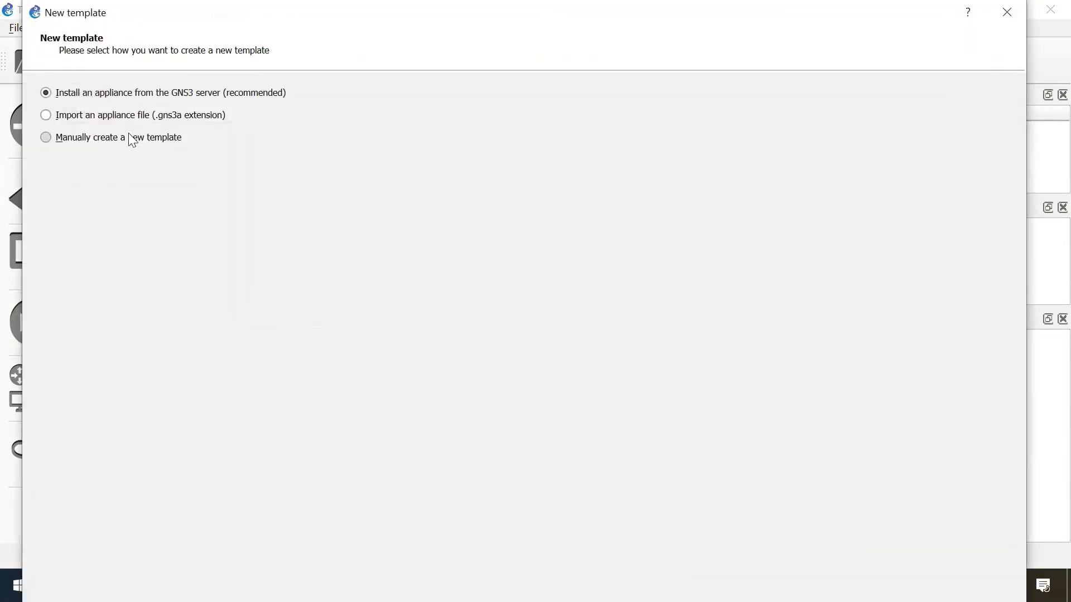
{"action": "key", "text": "Return"}
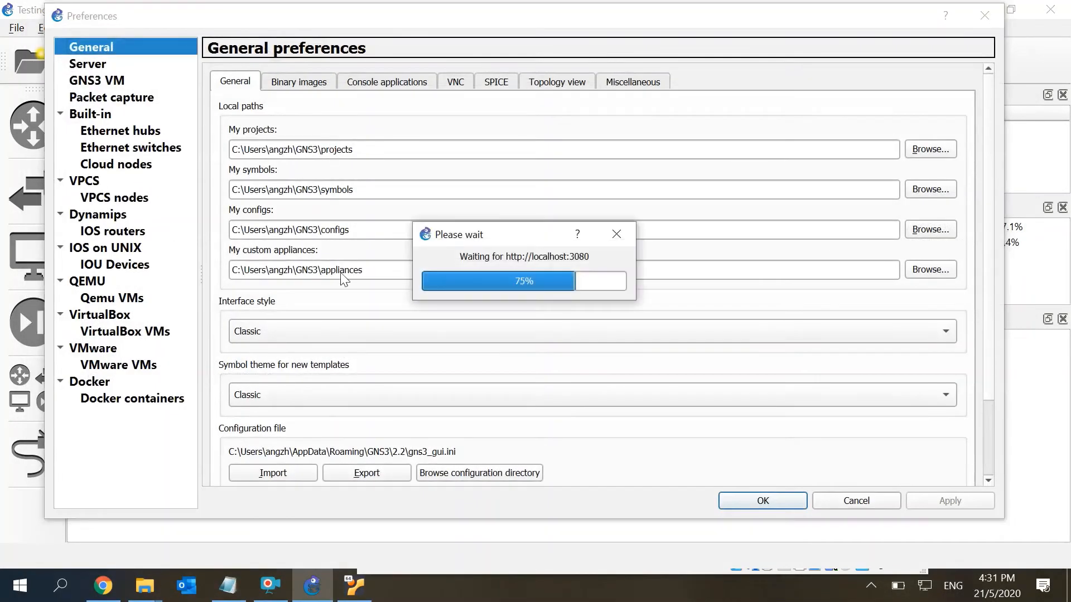
{"action": "left_click", "coordinate": [126, 232]}
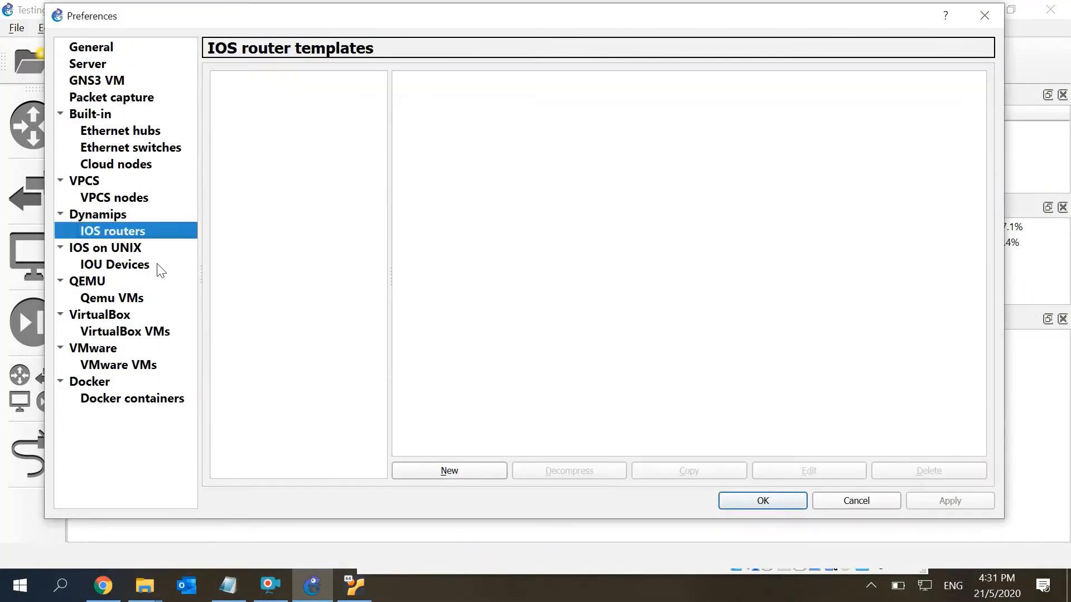
{"action": "left_click", "coordinate": [461, 476]}
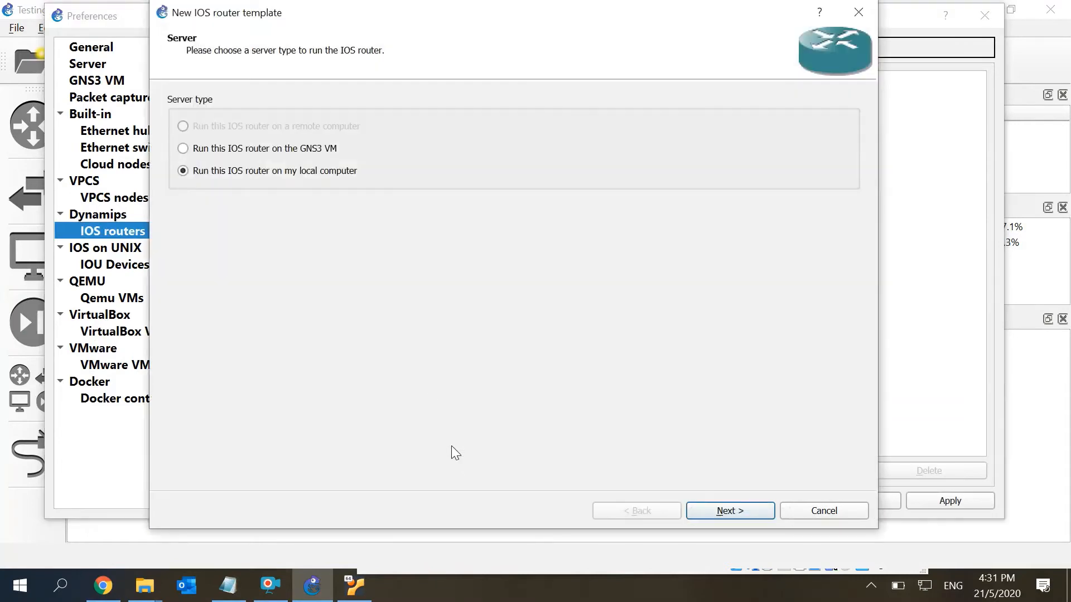
{"action": "left_click", "coordinate": [741, 505]}
{"action": "left_click", "coordinate": [718, 510]}
- Load the IOS image c3725-adventerprisek9_ivs-mz.124-15.T14.bin from Downloads > ios > 37xx > 3725 into the template
{"action": "left_click", "coordinate": [833, 139]}
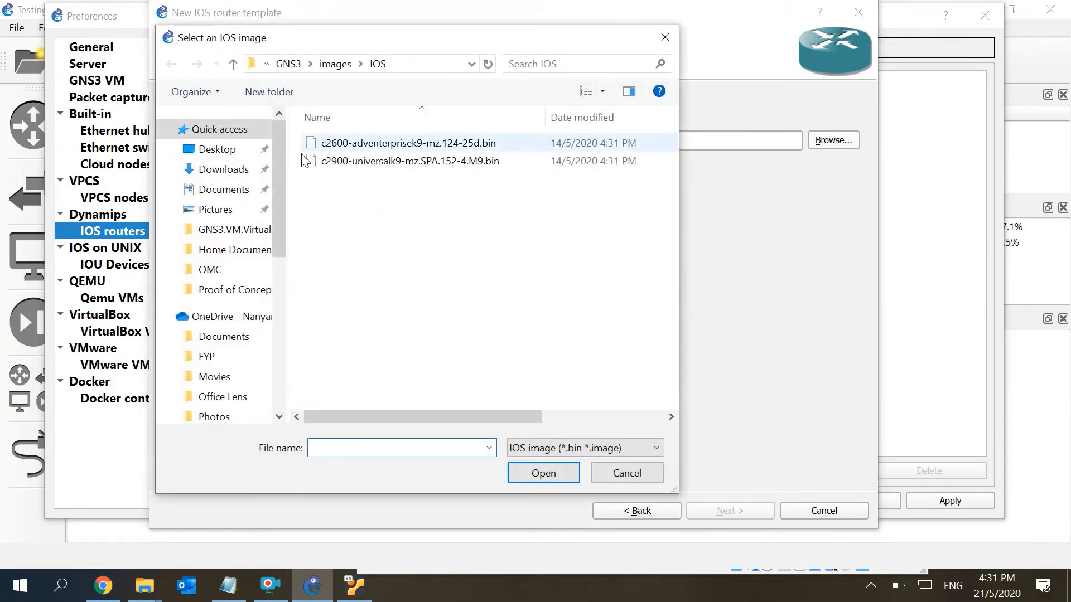
{"action": "left_click", "coordinate": [335, 64]}
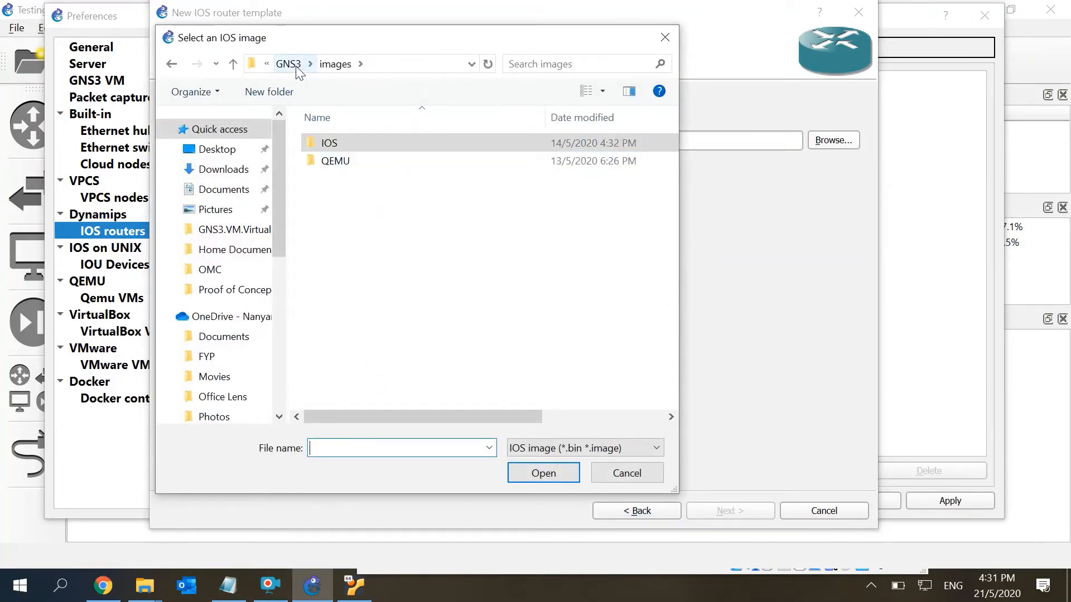
{"action": "double_click", "coordinate": [342, 141]}
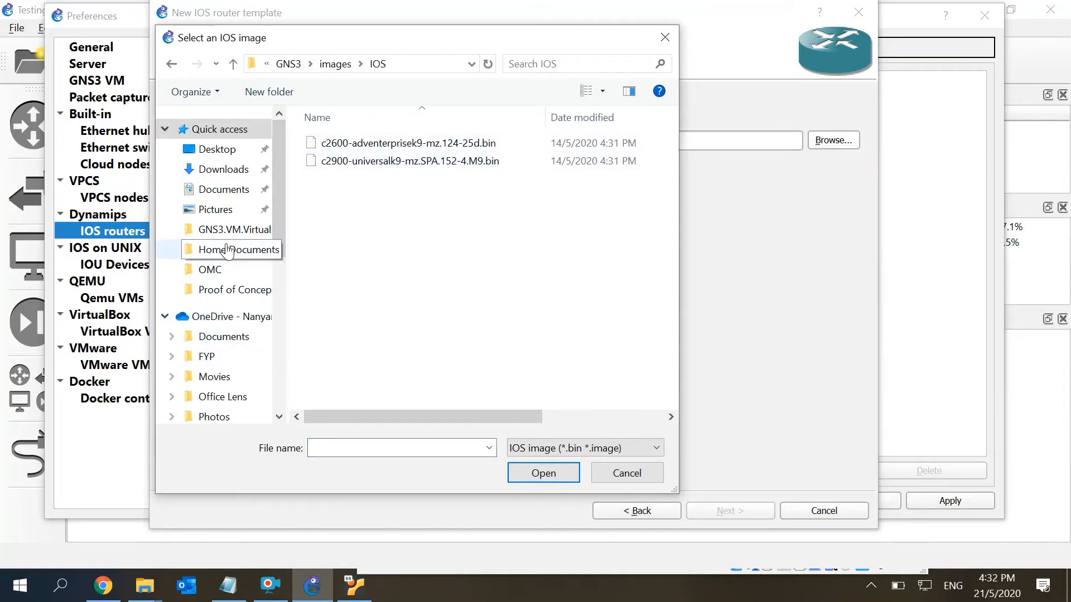
{"action": "left_click", "coordinate": [221, 169]}
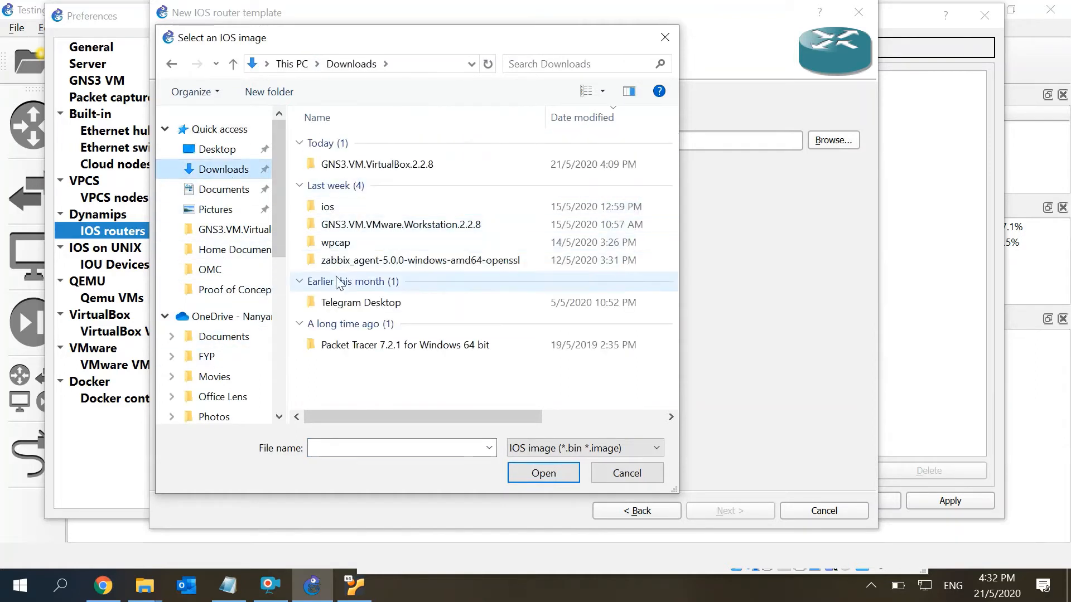
{"action": "double_click", "coordinate": [351, 207]}
{"action": "double_click", "coordinate": [353, 179]}
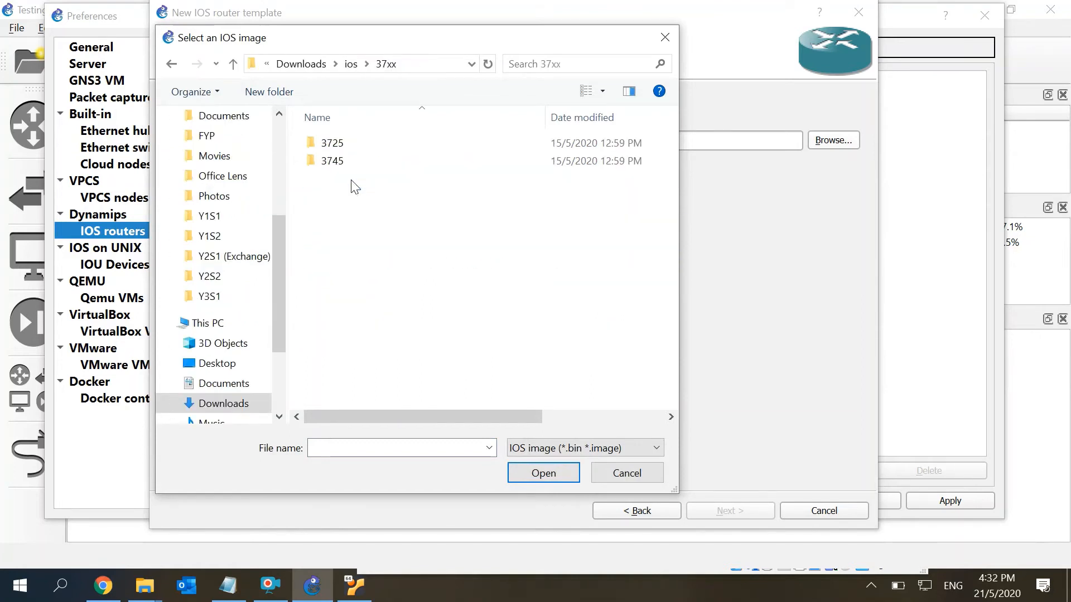
{"action": "left_click", "coordinate": [334, 144]}
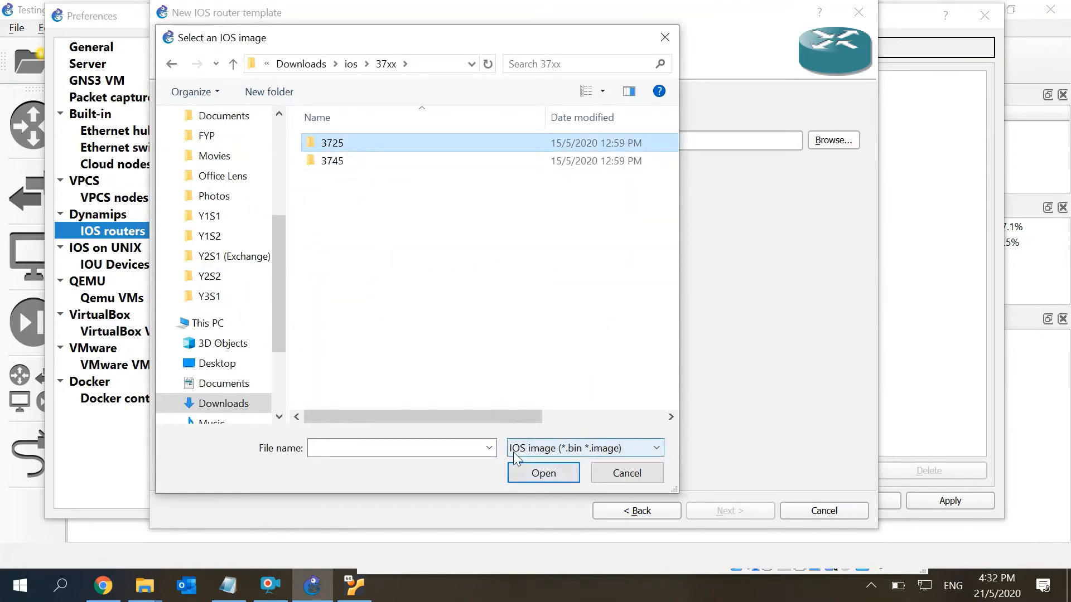
{"action": "double_click", "coordinate": [456, 141]}
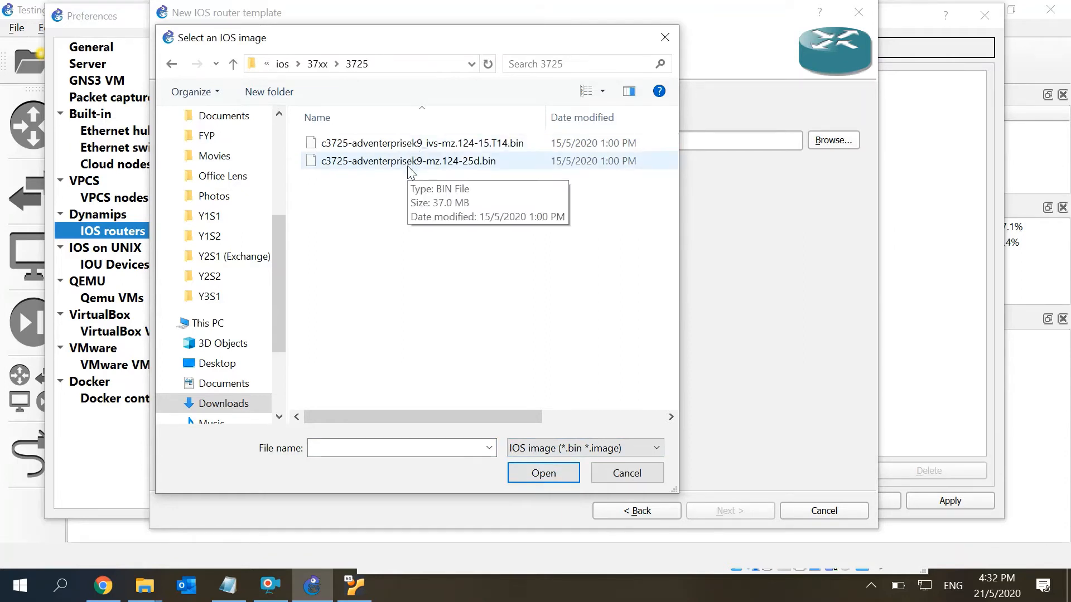
{"action": "left_click", "coordinate": [424, 144]}
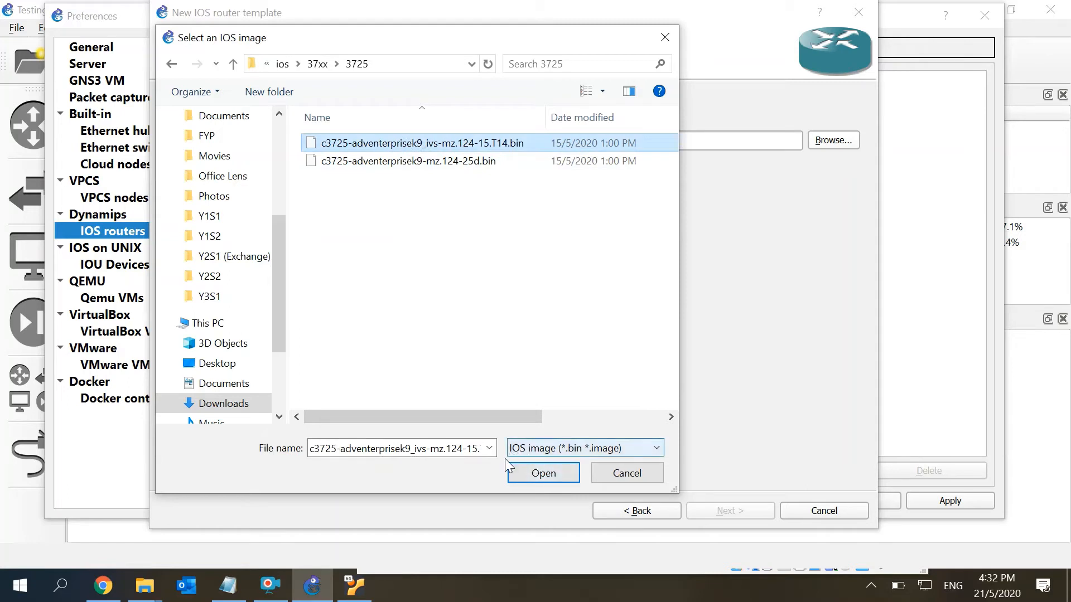
{"action": "left_click", "coordinate": [520, 475]}
{"action": "left_click", "coordinate": [716, 510]}
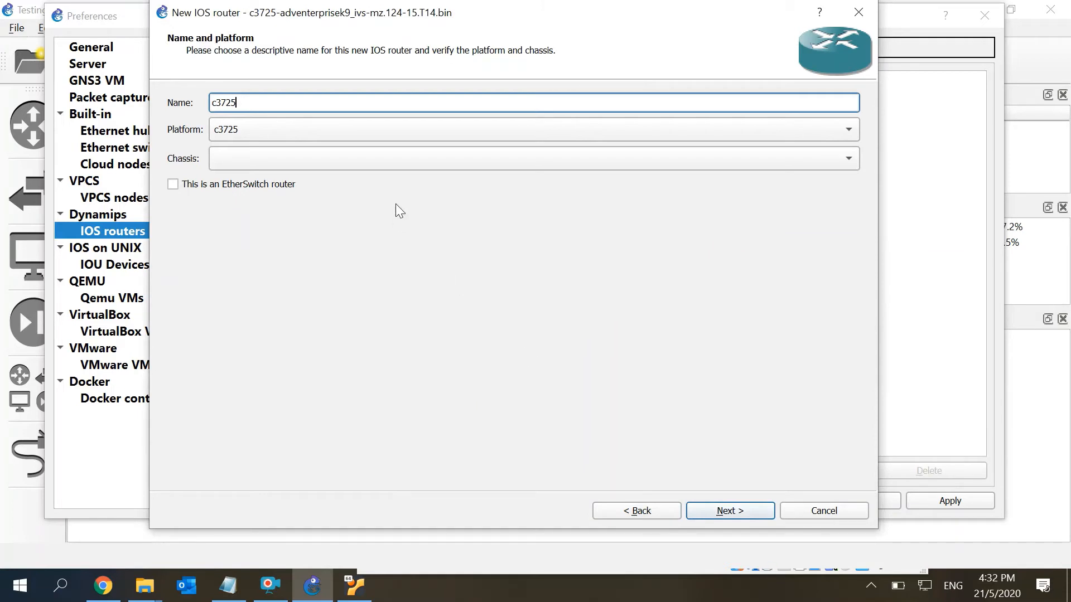
- Accept the name and platform c3725 with 128 MiB of default RAM for the router template
{"action": "left_click", "coordinate": [421, 165]}
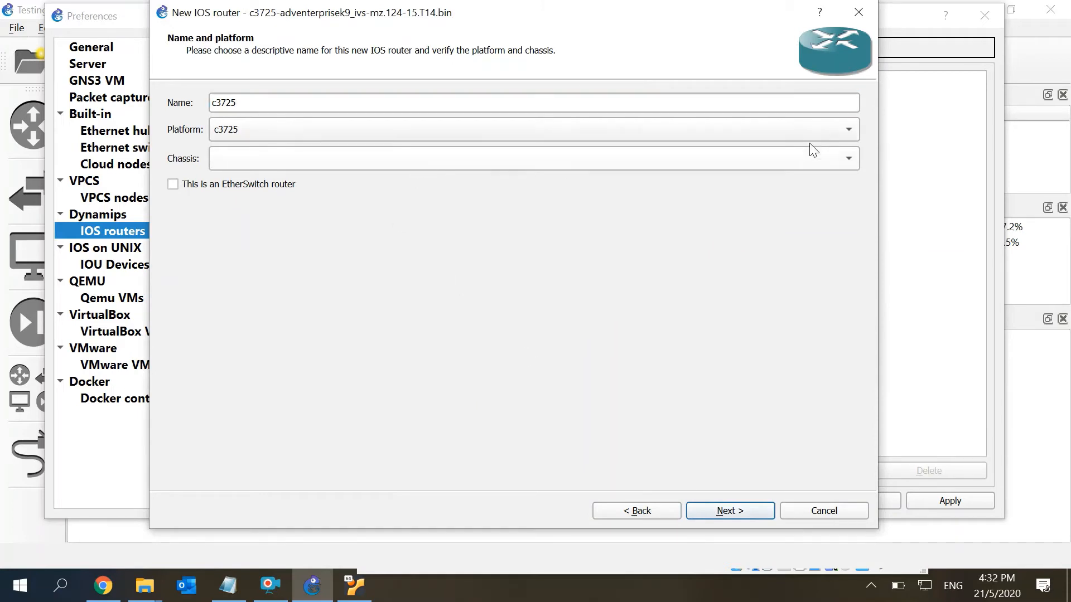
{"action": "left_click", "coordinate": [745, 510]}
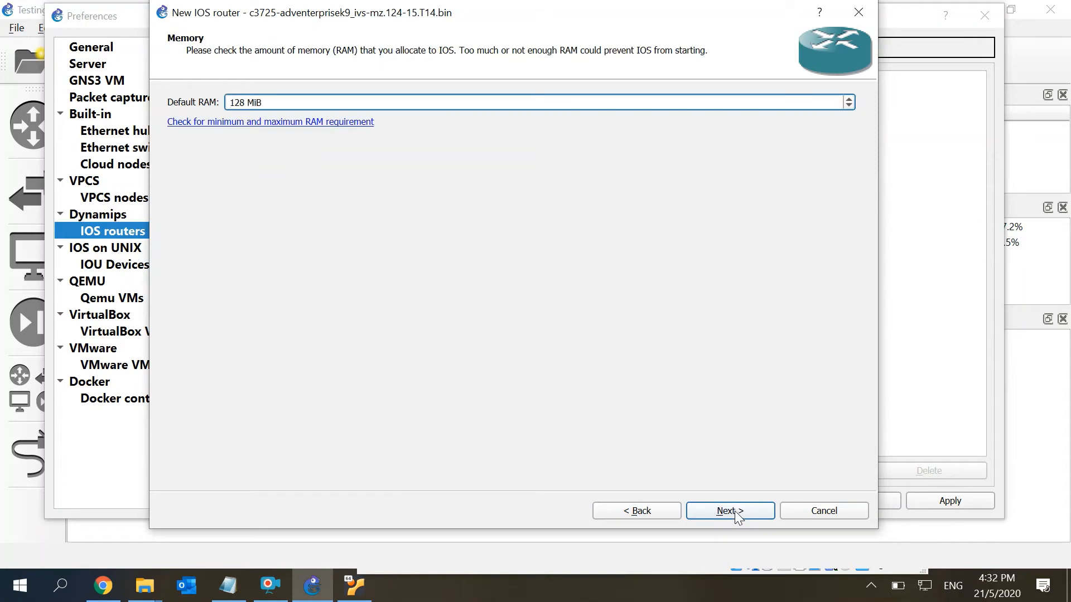
{"action": "left_click", "coordinate": [735, 511]}
- Assign NM-1FE-TX network adapters to slots 1 and 2 of the router template
{"action": "left_click", "coordinate": [543, 134]}
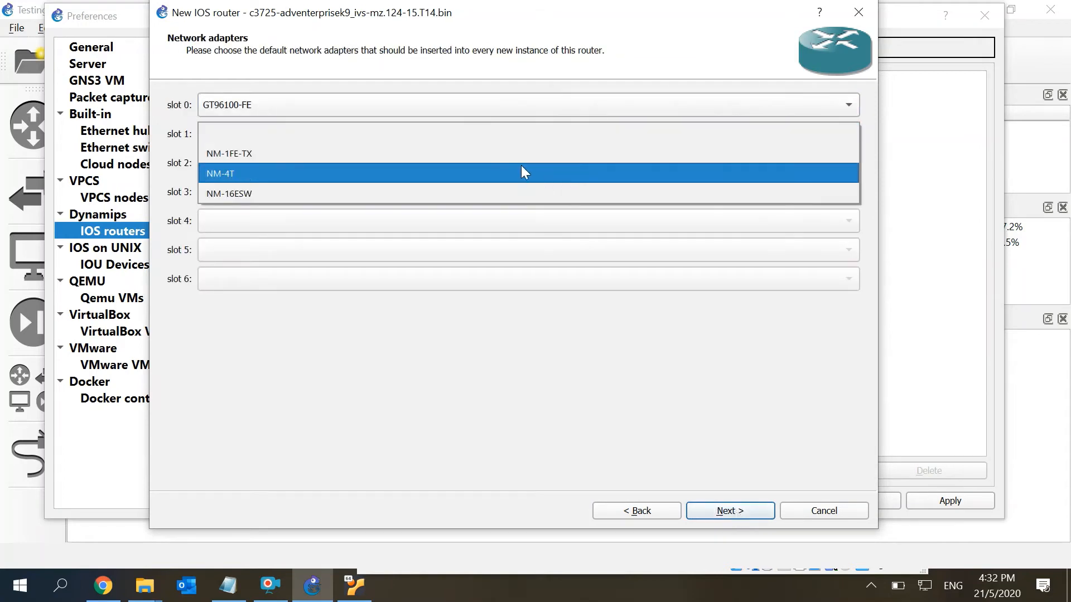
{"action": "left_click", "coordinate": [509, 153]}
{"action": "left_click", "coordinate": [478, 143]}
{"action": "left_click", "coordinate": [477, 139]}
{"action": "left_click", "coordinate": [456, 163]}
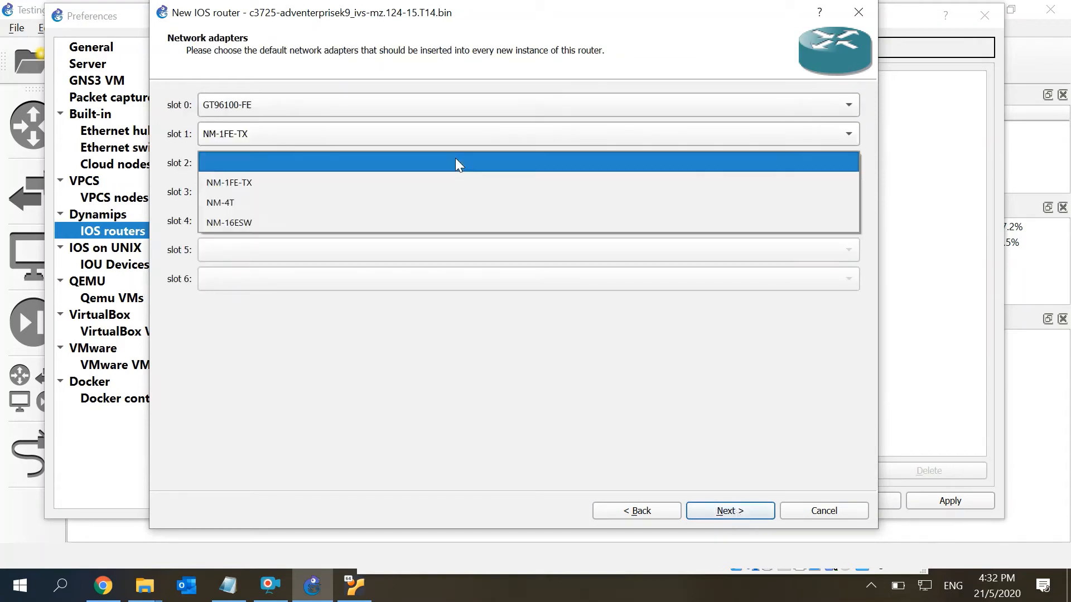
{"action": "left_click", "coordinate": [417, 184]}
{"action": "left_click", "coordinate": [707, 504]}
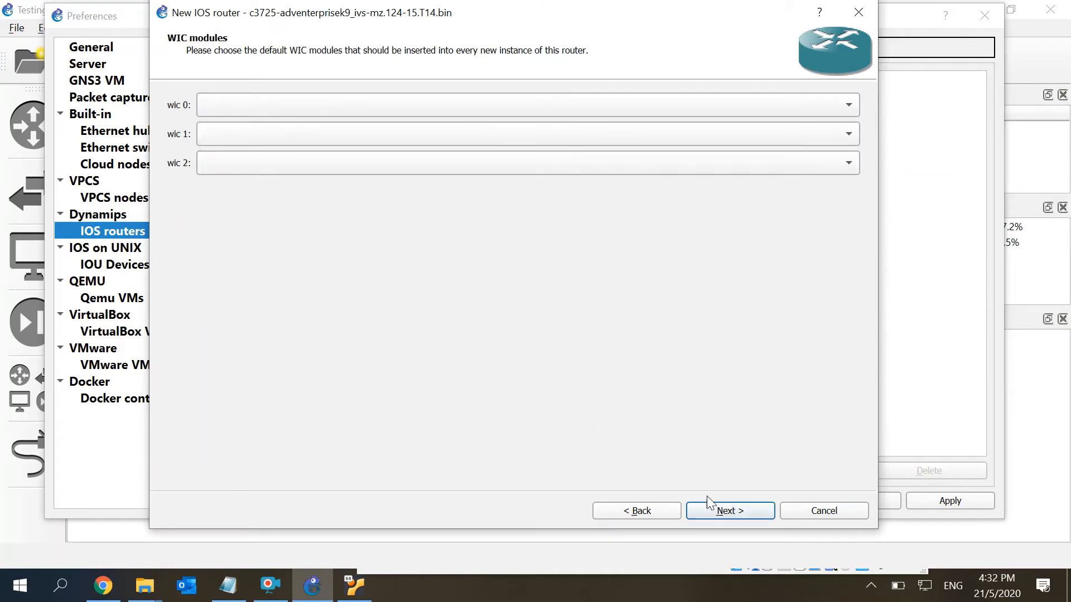
- Assign the WIC-1T module to wic 0 and WIC-2T to wic 1 of the router template
{"action": "left_click", "coordinate": [345, 103]}
{"action": "left_click", "coordinate": [327, 139]}
{"action": "left_click", "coordinate": [373, 135]}
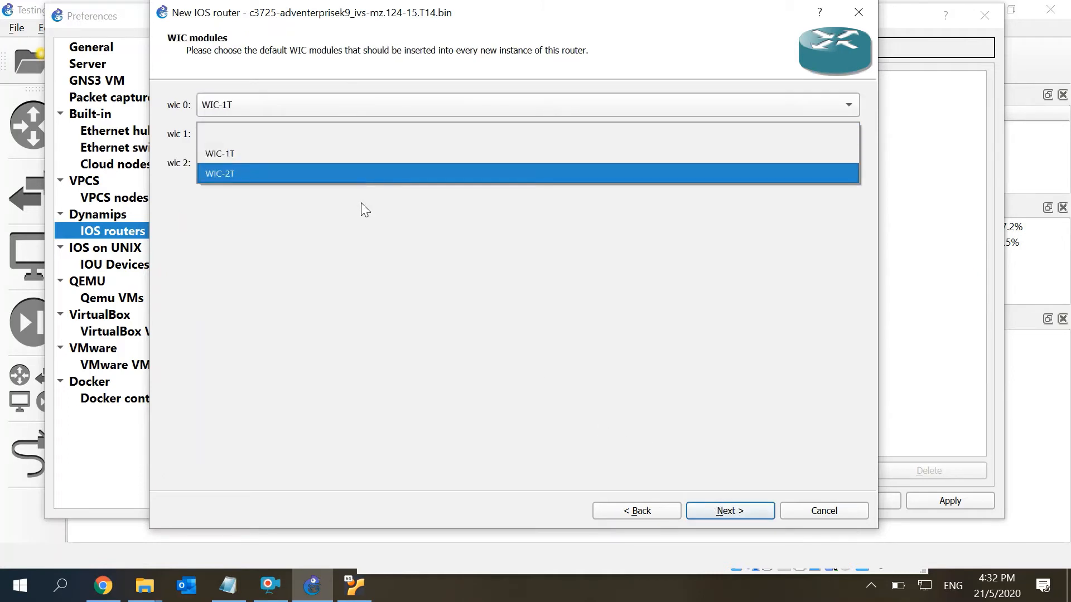
{"action": "left_click", "coordinate": [360, 175]}
{"action": "left_click", "coordinate": [717, 510]}
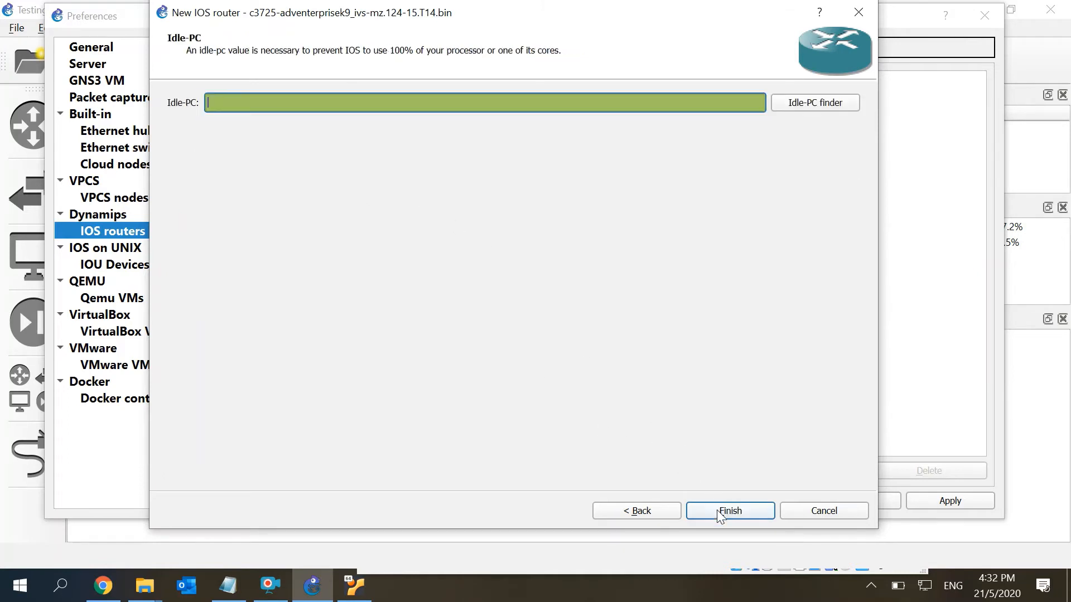
- Finish the c3725 template with the Idle-PC value left blank, and apply and close the preferences
{"action": "left_click", "coordinate": [717, 510]}
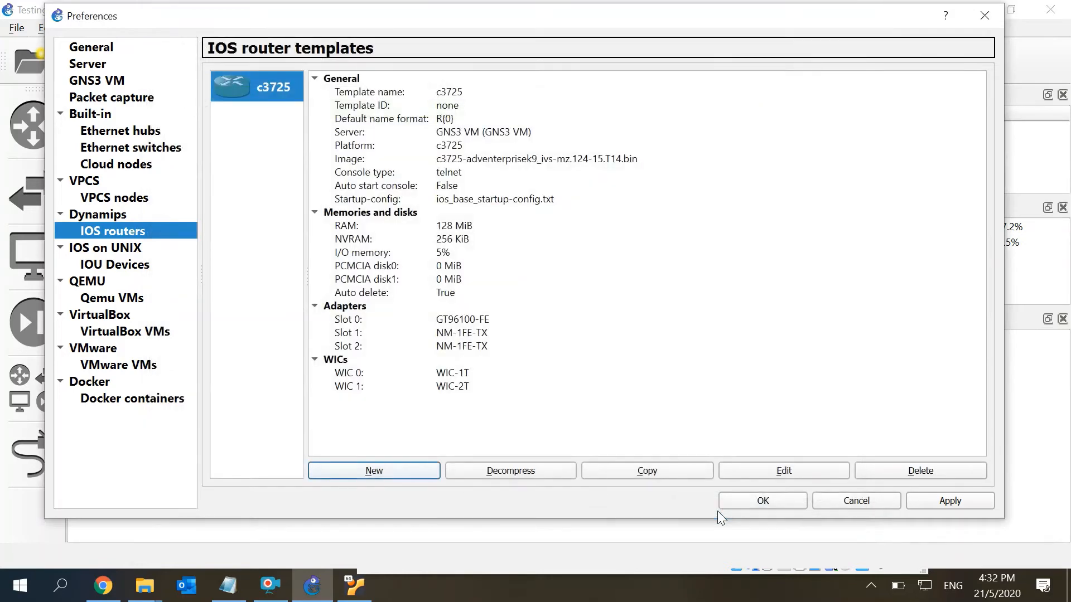
{"action": "left_click", "coordinate": [938, 501]}
{"action": "left_click", "coordinate": [771, 508]}
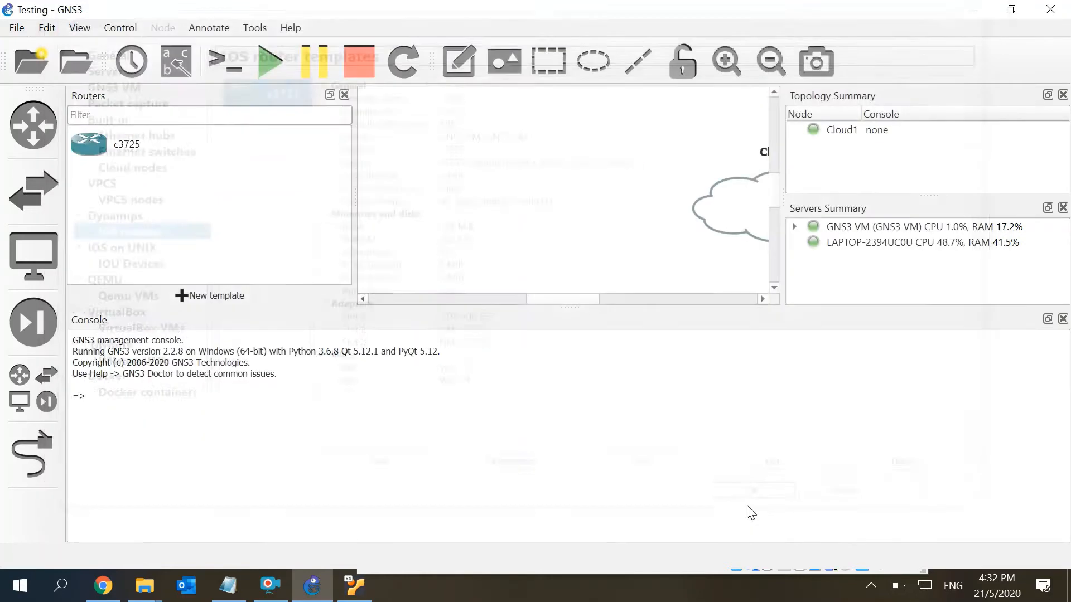
- Place a c3725 router on the canvas beside the cloud and link its FastEthernet0/0 to the cloud's eth2
{"action": "left_click_drag", "start_coordinate": [86, 149], "coordinate": [424, 240]}
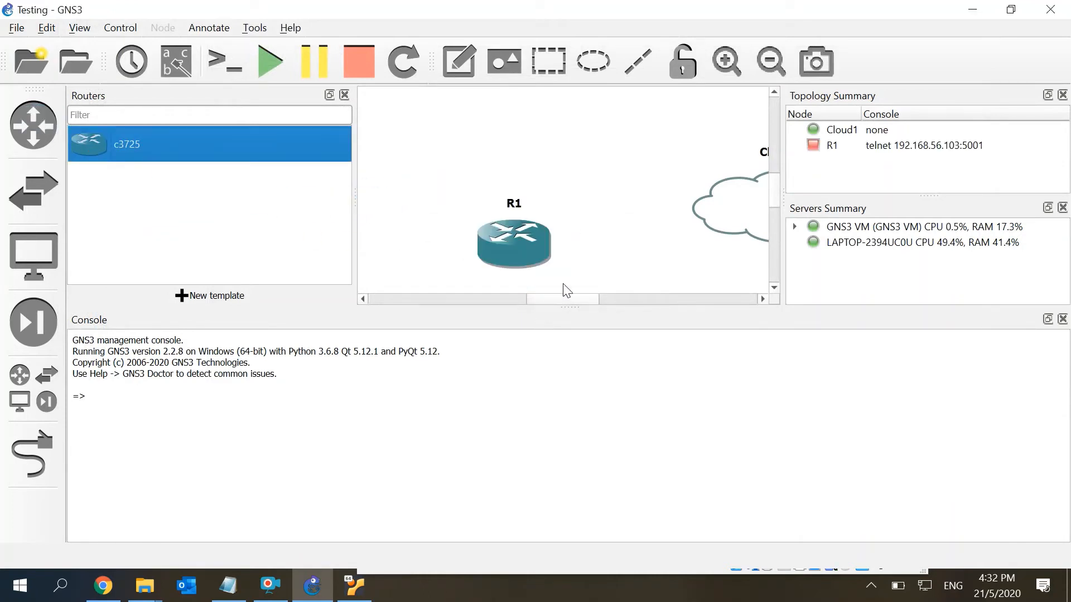
{"action": "left_click", "coordinate": [29, 456]}
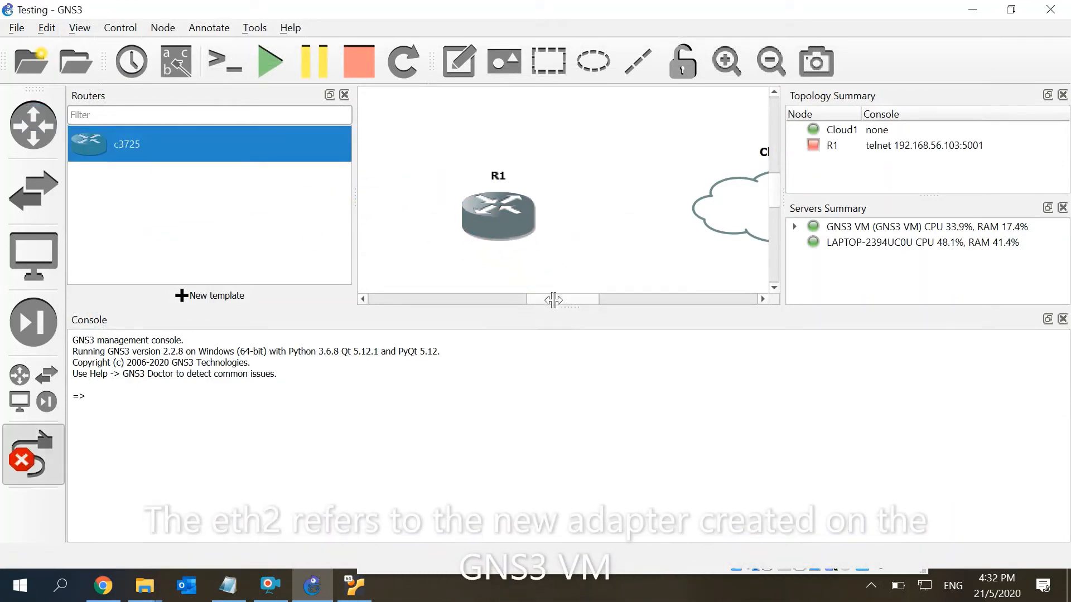
{"action": "left_click", "coordinate": [509, 219]}
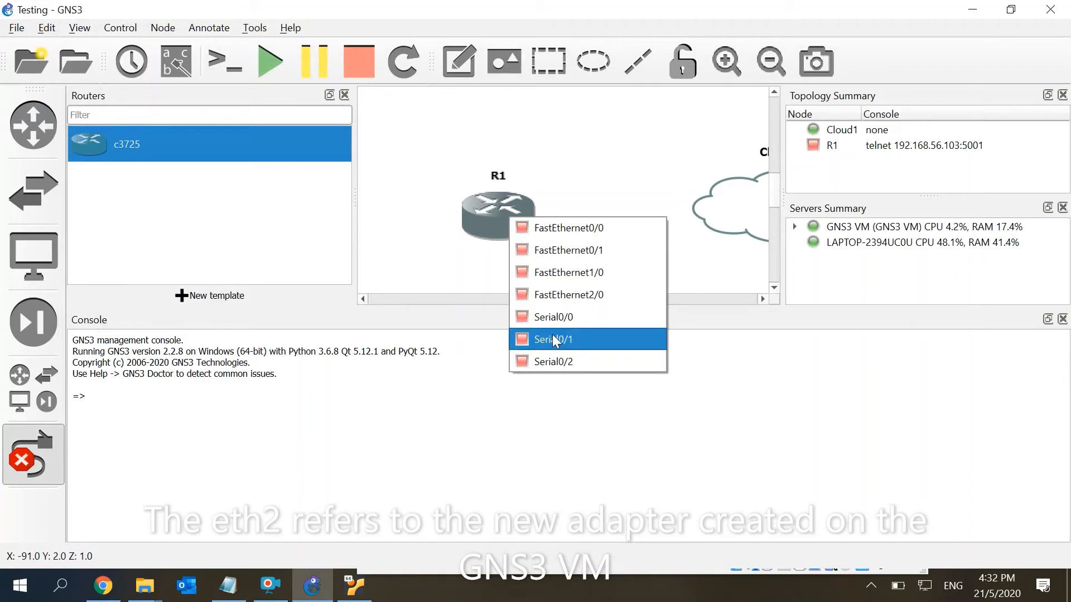
{"action": "left_click", "coordinate": [614, 224]}
{"action": "left_click", "coordinate": [723, 201]}
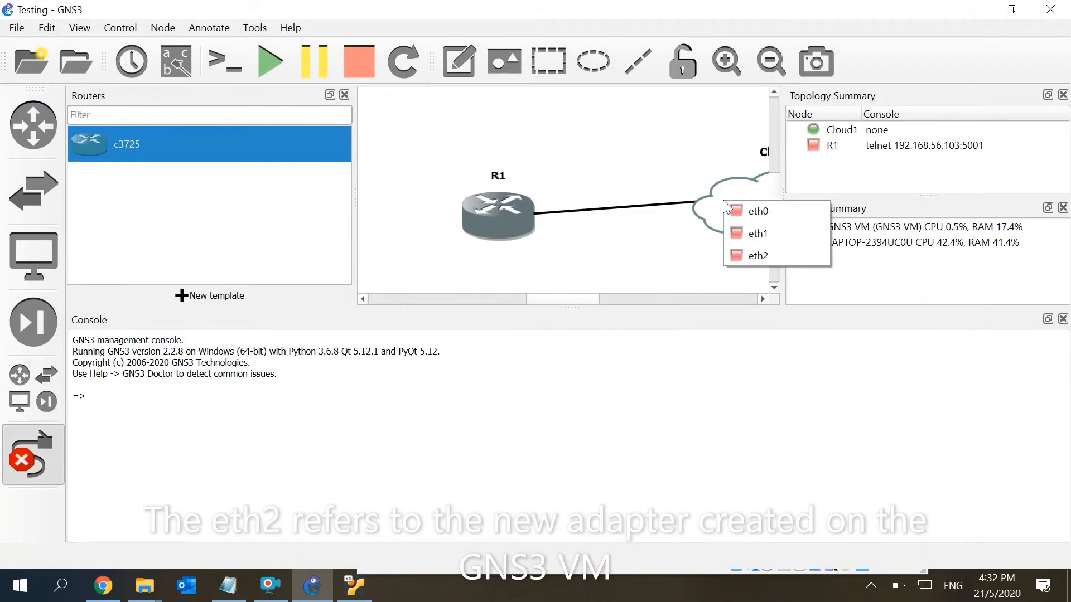
{"action": "left_click", "coordinate": [771, 256]}
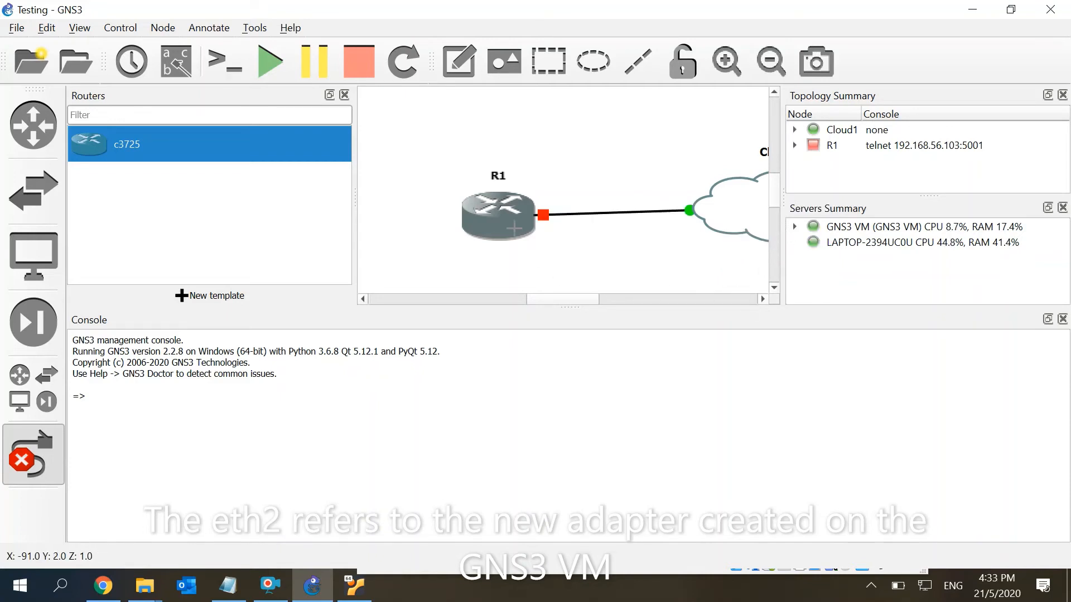
{"action": "key", "text": "Escape"}
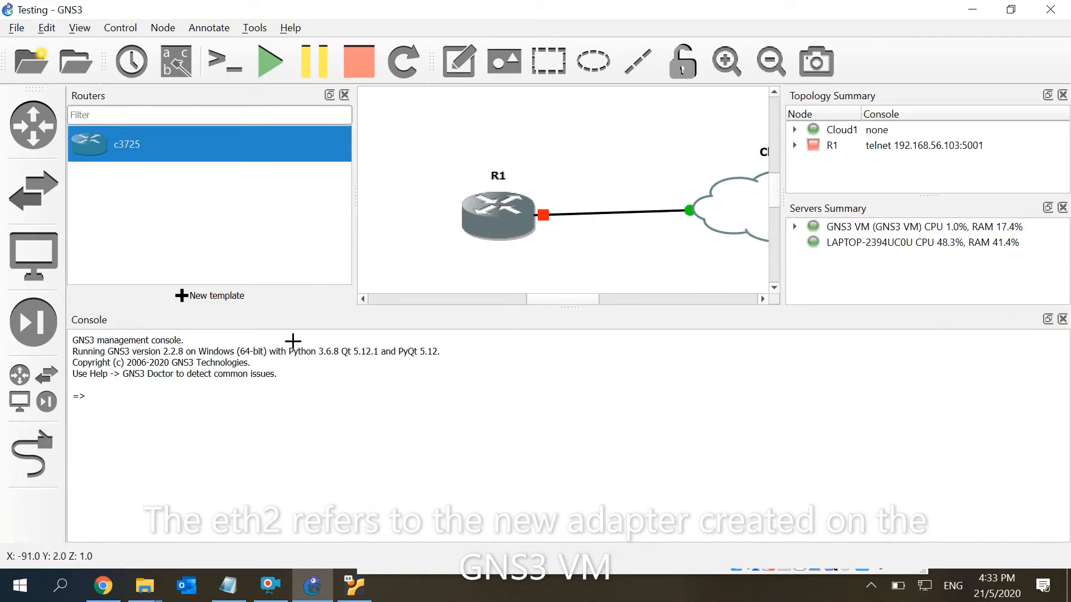
- Start router R1 and expand the GNS3 VM entry in the Servers Summary to see its nodes
{"action": "right_click", "coordinate": [496, 246]}
{"action": "left_click", "coordinate": [557, 80]}
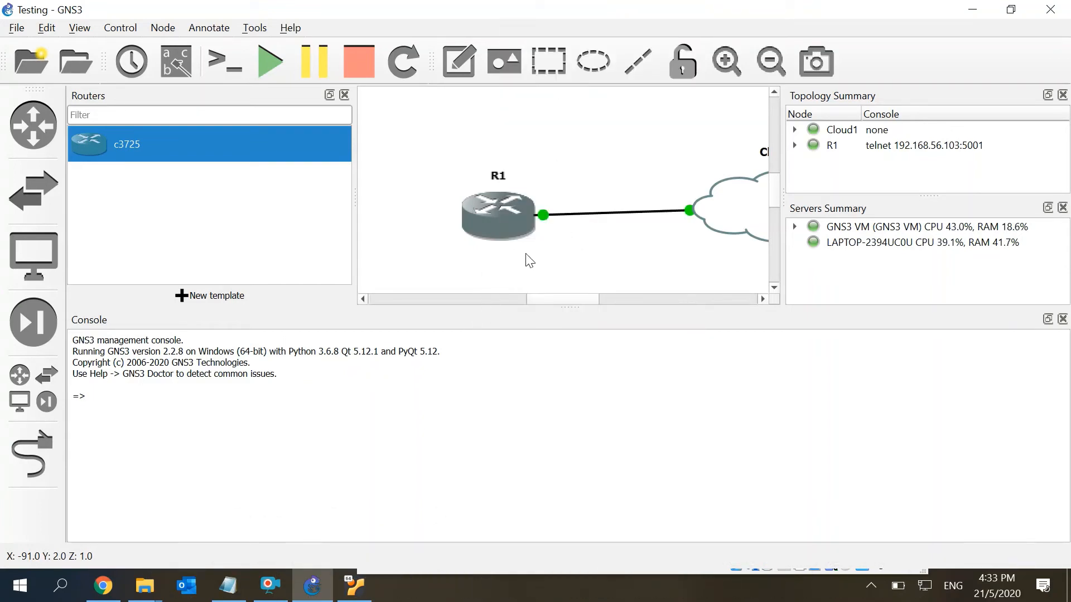
{"action": "left_click", "coordinate": [794, 226]}
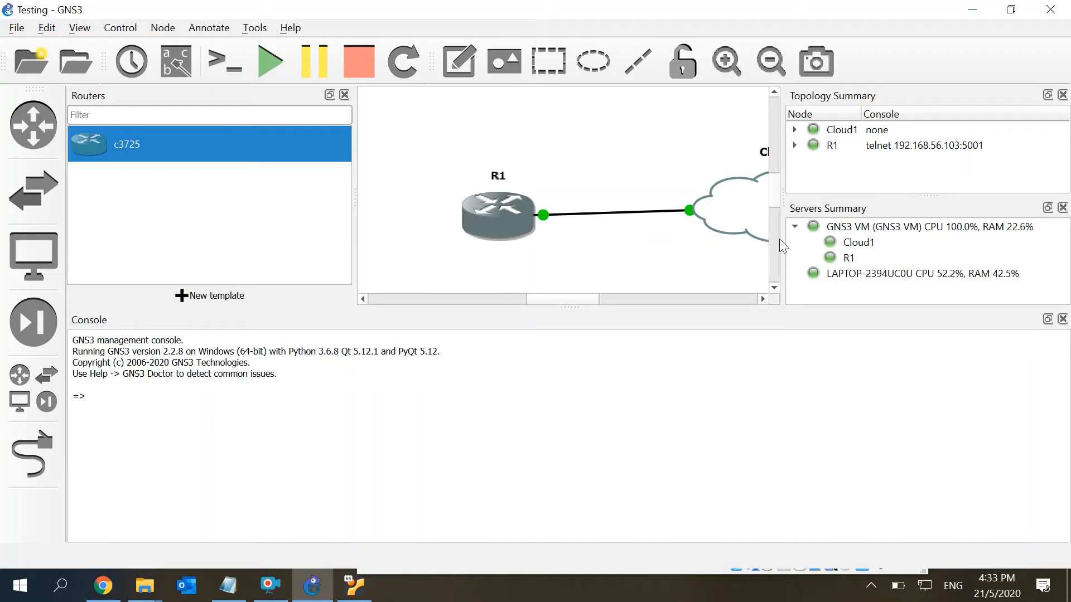
- Open the console of router R1 and move its window clear of the Servers Summary
{"action": "right_click", "coordinate": [490, 215]}
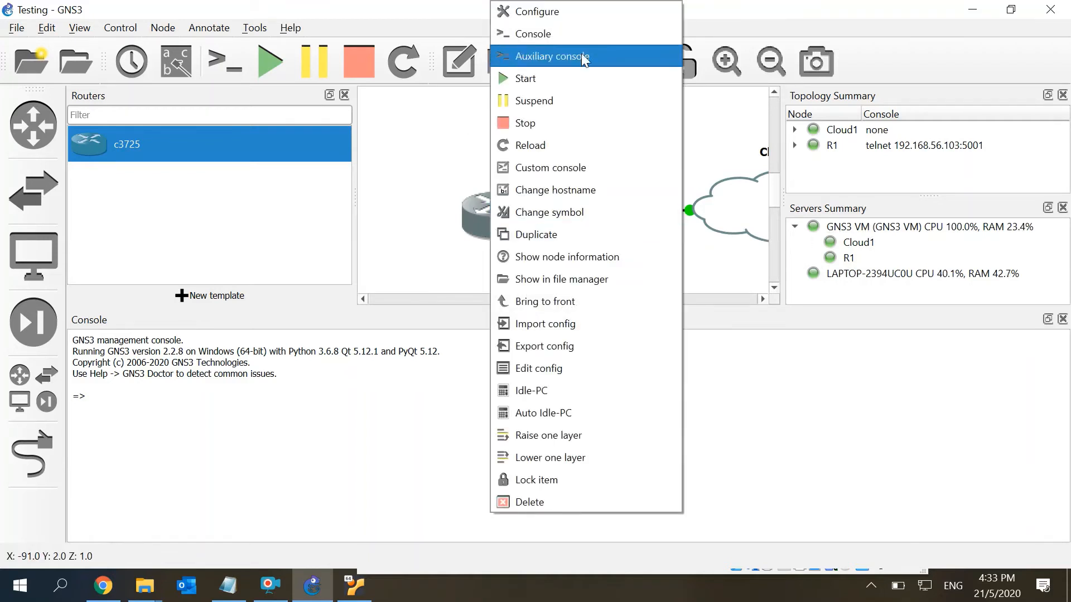
{"action": "left_click", "coordinate": [566, 34]}
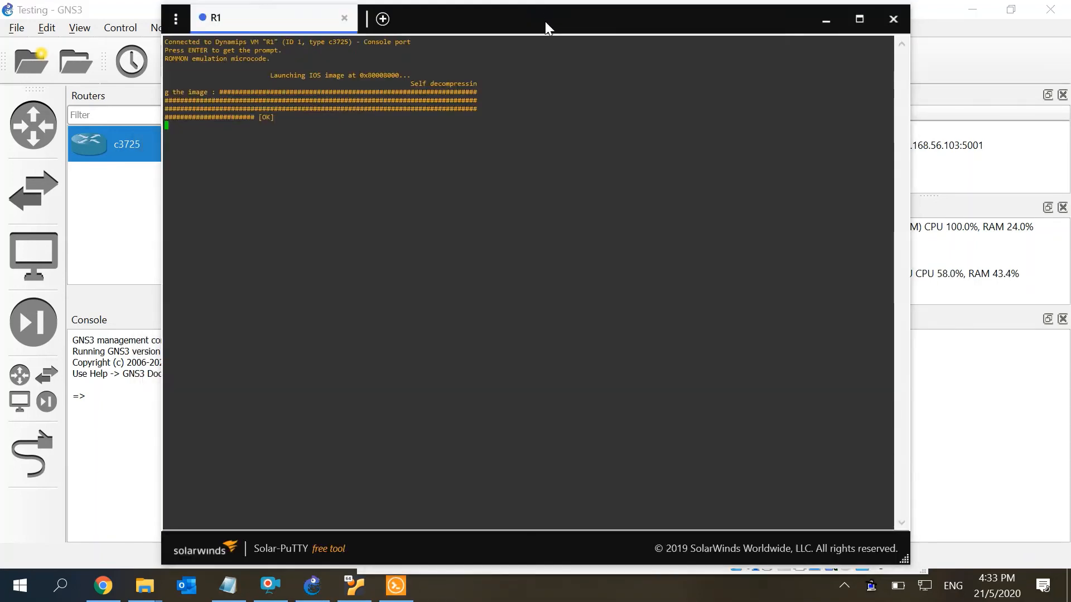
{"action": "left_click_drag", "start_coordinate": [560, 22], "coordinate": [428, 29]}
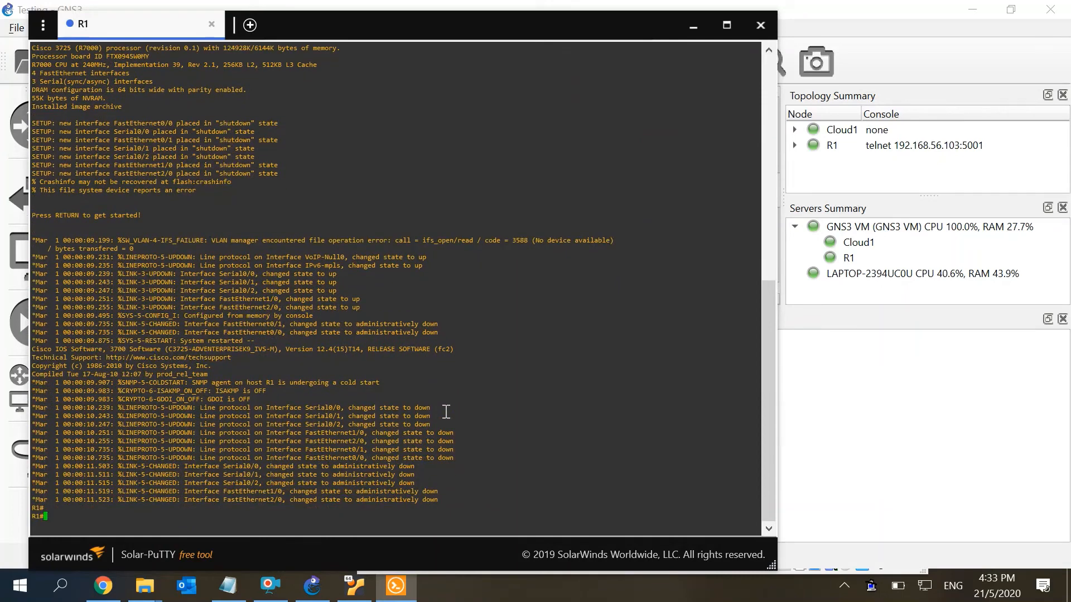
- Bring up R1's command prompt and list its interface status with sh ip int brief
{"action": "key", "text": "Return"}
{"action": "key", "text": "Return"}
{"action": "key", "text": "Return"}
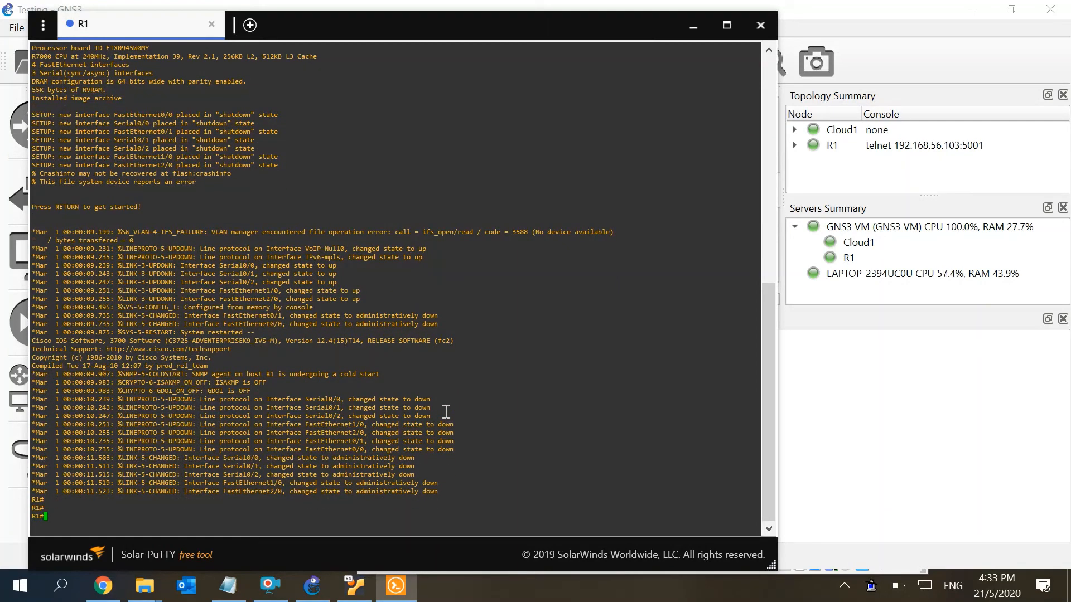
{"action": "type", "text": "sh ip int brief"}
{"action": "key", "text": "Return"}
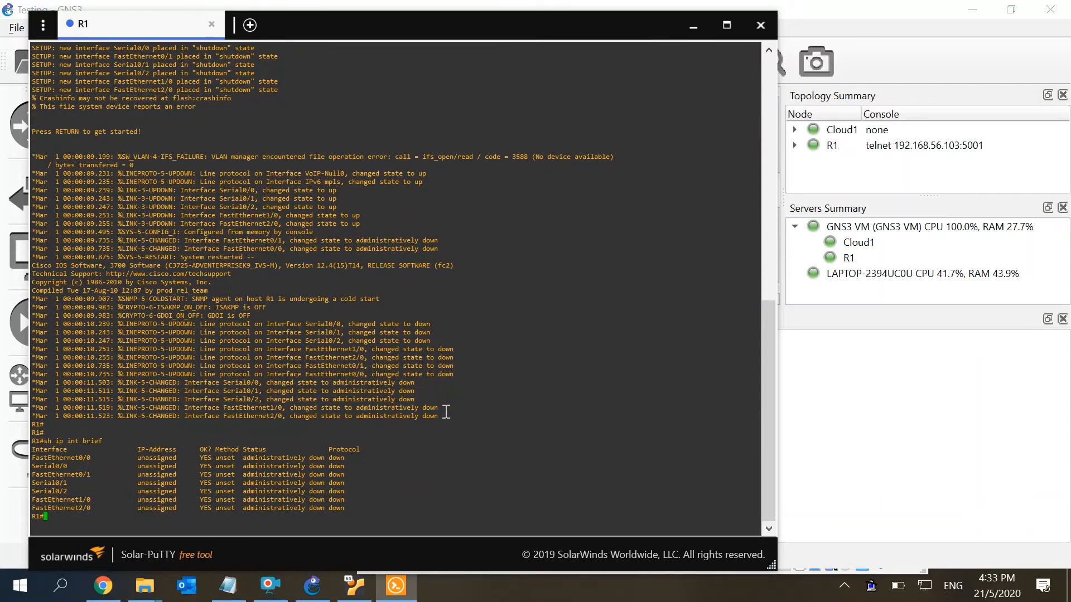
- Move R1's console window aside to view the link between R1 and the cloud, and bring the console back up
{"action": "left_click_drag", "start_coordinate": [524, 29], "coordinate": [556, 53]}
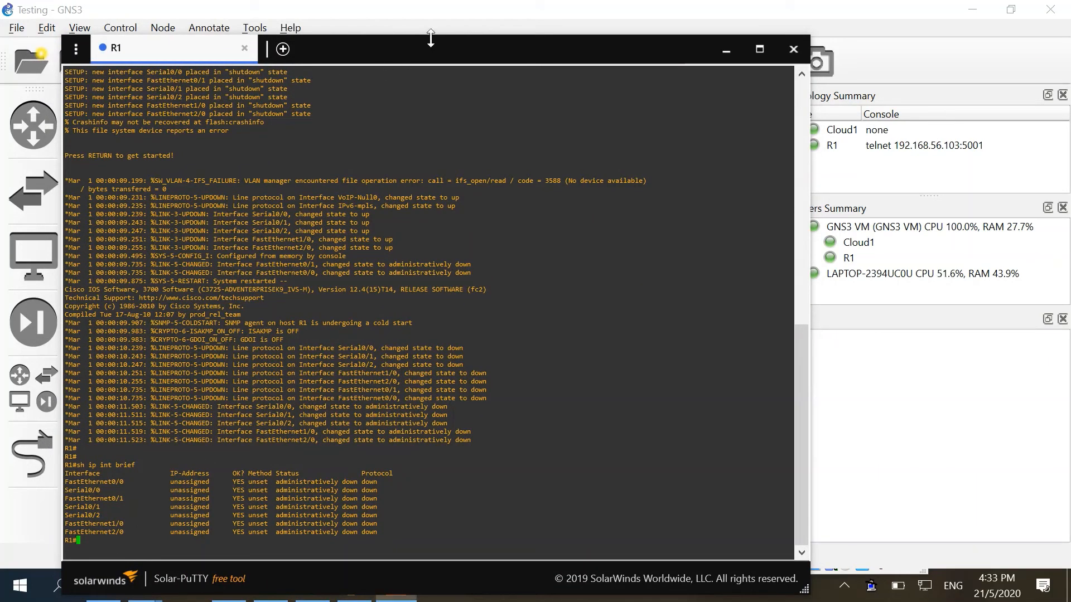
{"action": "left_click_drag", "start_coordinate": [433, 49], "coordinate": [474, 316]}
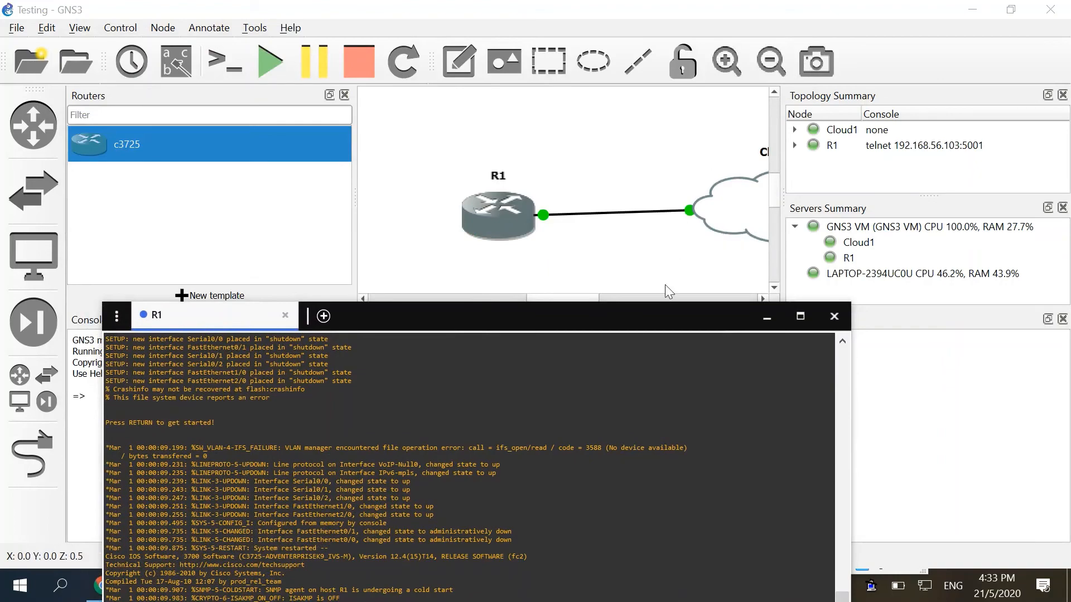
{"action": "left_click_drag", "start_coordinate": [618, 316], "coordinate": [436, 302]}
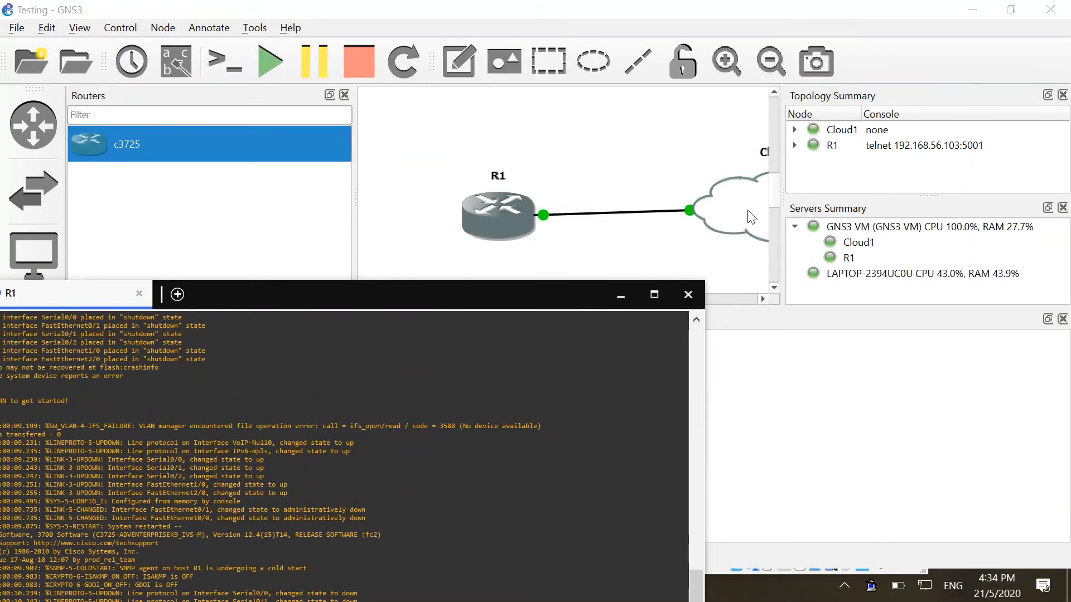
{"action": "left_click_drag", "start_coordinate": [476, 297], "coordinate": [570, 25]}
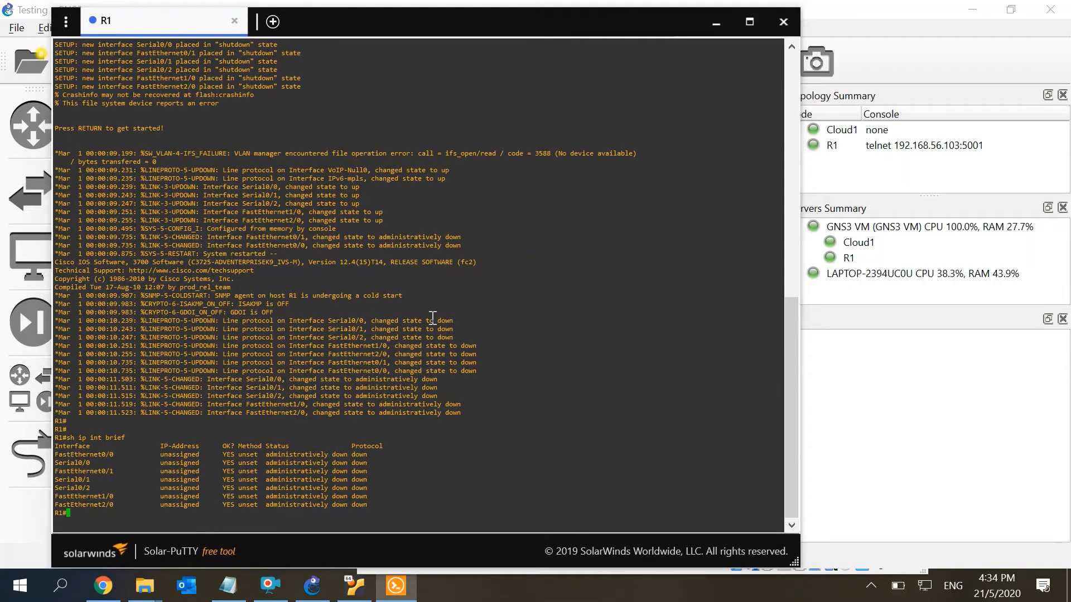
- Enter global configuration mode on R1 with conf t and open interface fa0/0 for configuration
{"action": "type", "text": "s"}
{"action": "type", "text": "conf t"}
{"action": "key", "text": "Return"}
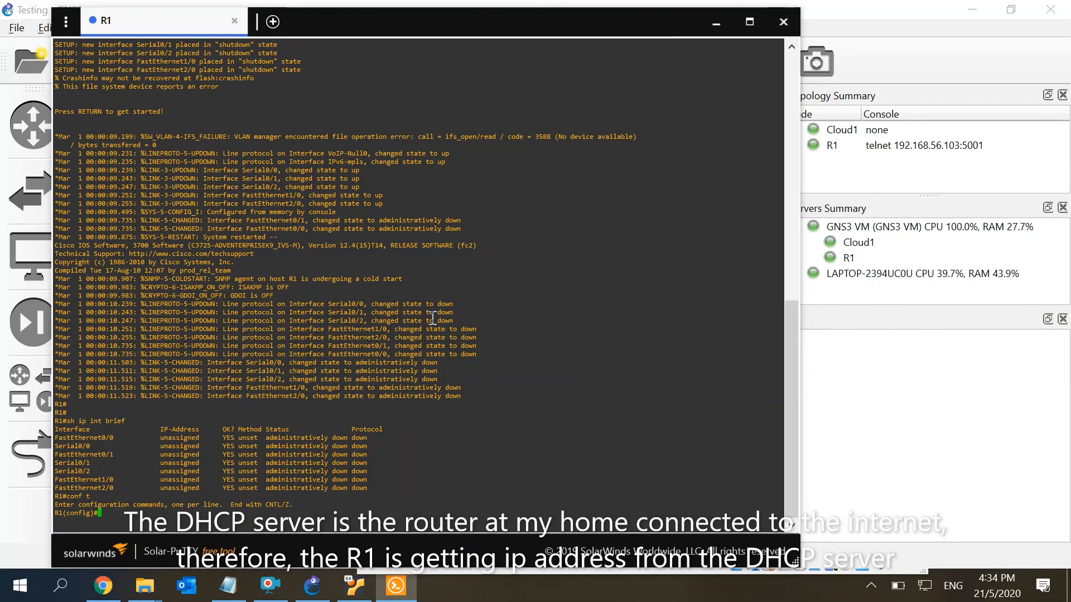
{"action": "type", "text": "int fa0/0"}
{"action": "key", "text": "Return"}
- Set interface fa0/0 to get its address with ip address dhcp and enable it with no shut
{"action": "type", "text": "ip"}
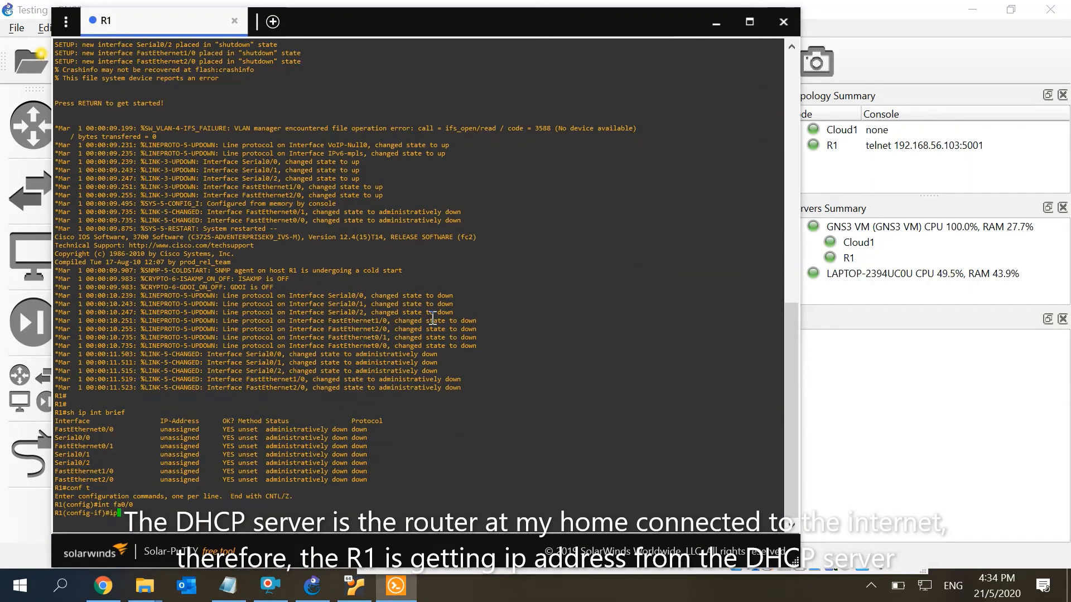
{"action": "type", "text": " add"}
{"action": "key", "text": "Tab"}
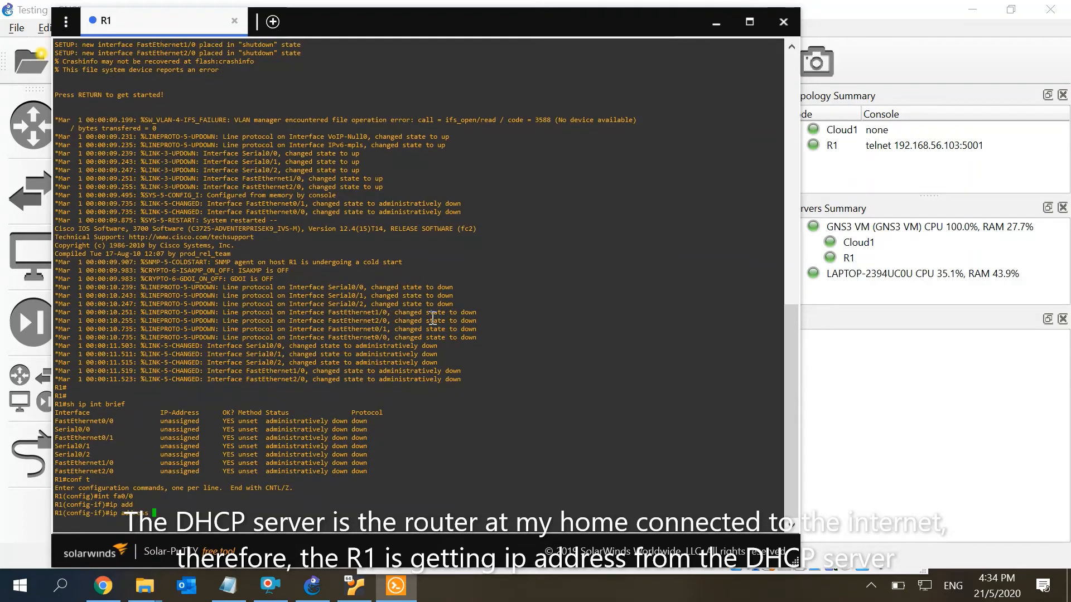
{"action": "type", "text": "dhc"}
{"action": "key", "text": "Tab"}
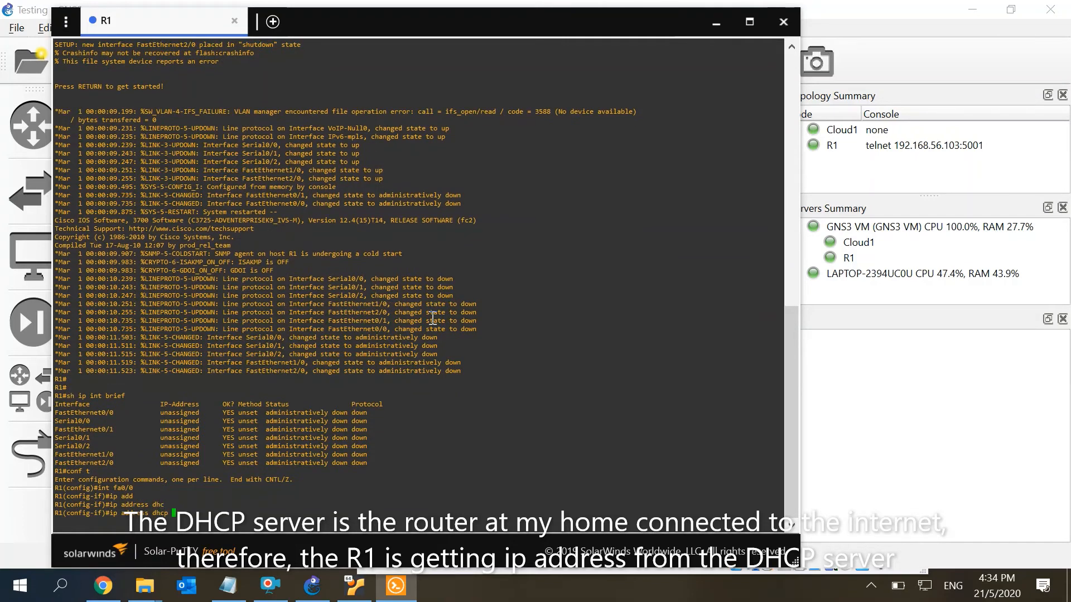
{"action": "key", "text": "Return"}
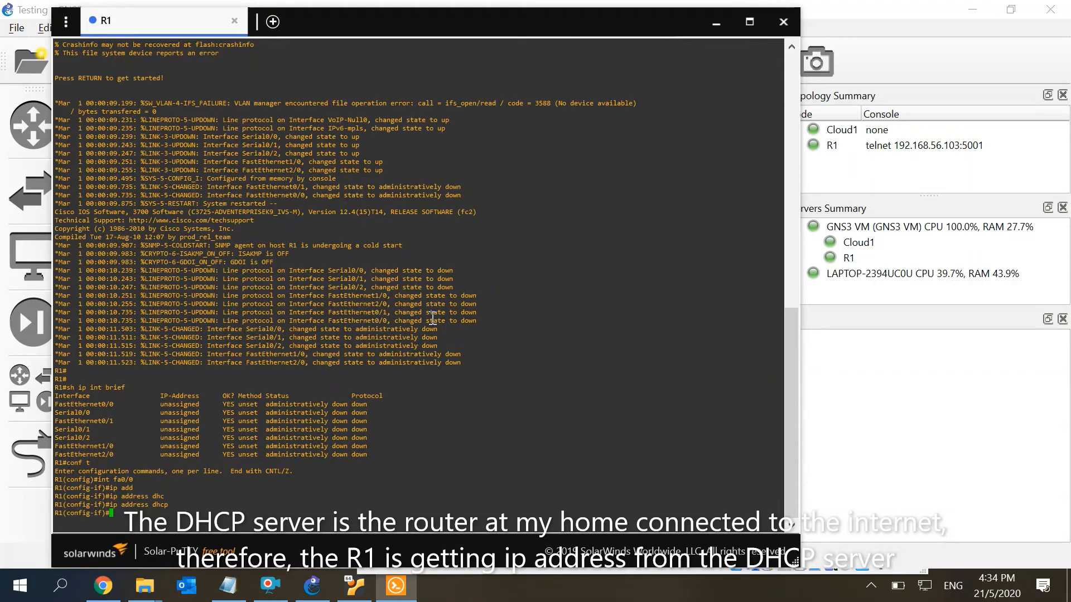
{"action": "type", "text": "no"}
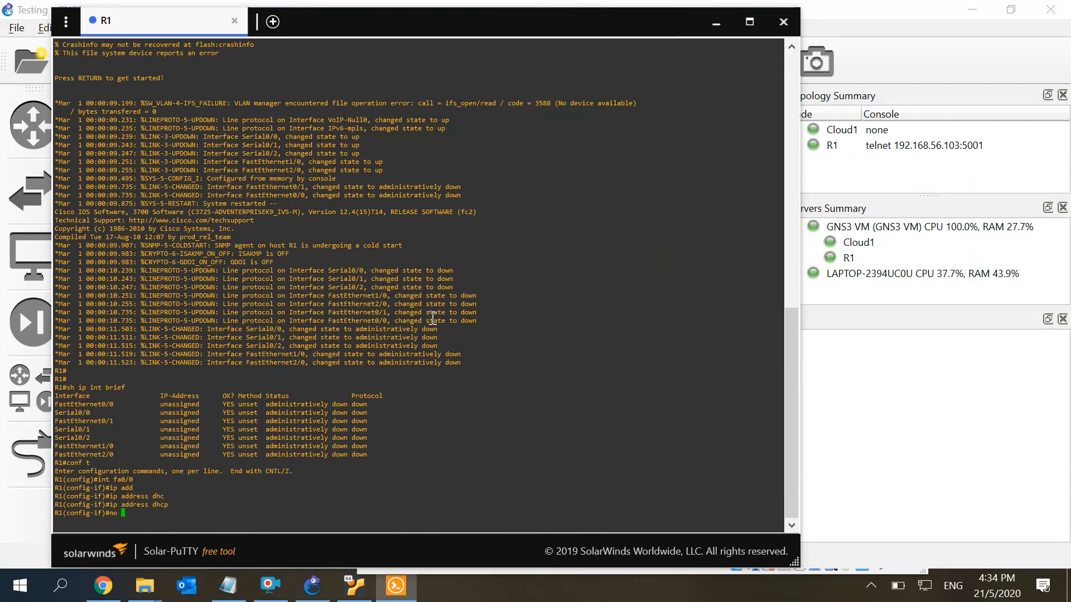
{"action": "type", "text": "sshut"}
{"action": "key", "text": "Return"}
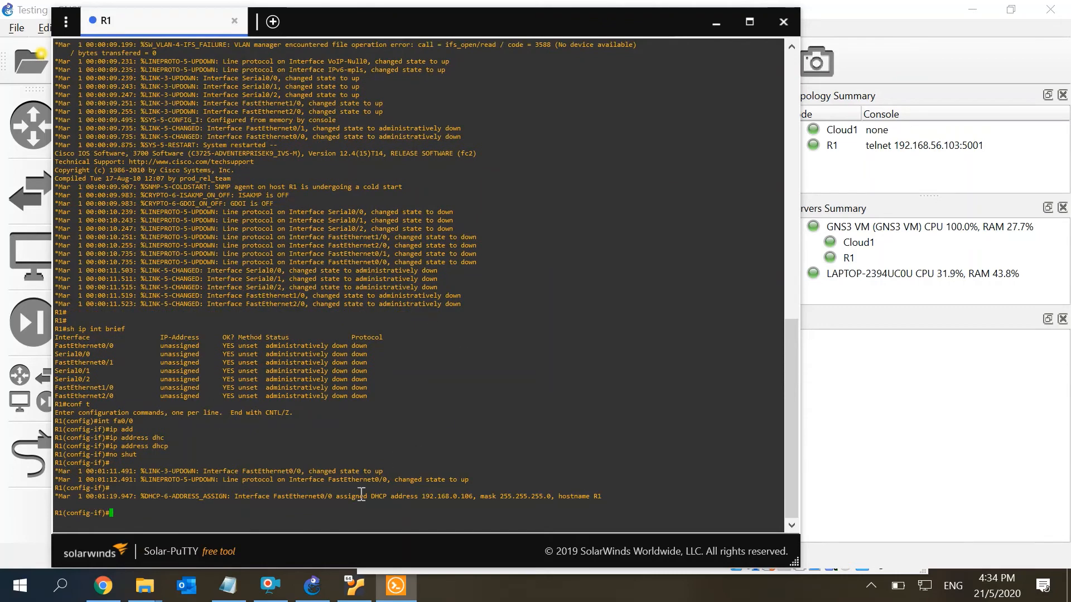
- Check the DHCP address assignment and FastEthernet0/0's state on R1, running do sh ip int brief
{"action": "left_click_drag", "start_coordinate": [359, 496], "coordinate": [491, 496]}
{"action": "double_click", "coordinate": [431, 510]}
{"action": "left_click", "coordinate": [432, 507]}
{"action": "left_click", "coordinate": [434, 513]}
{"action": "type", "text": "do sh ip int brief"}
{"action": "key", "text": "Return"}
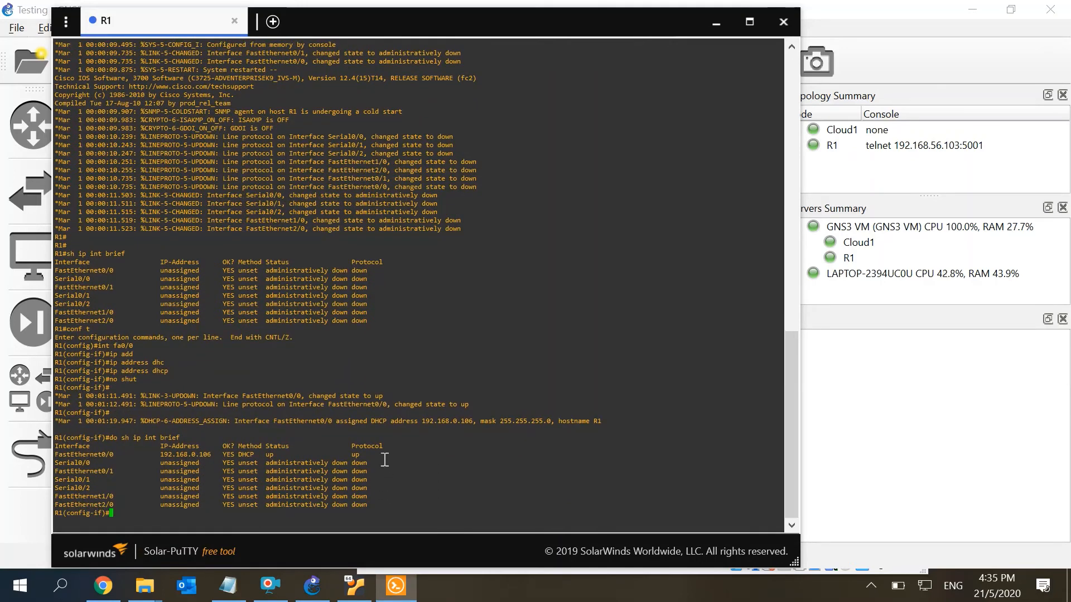
{"action": "left_click_drag", "start_coordinate": [382, 458], "coordinate": [306, 456]}
{"action": "left_click", "coordinate": [306, 456]}
{"action": "triple_click", "coordinate": [195, 521]}
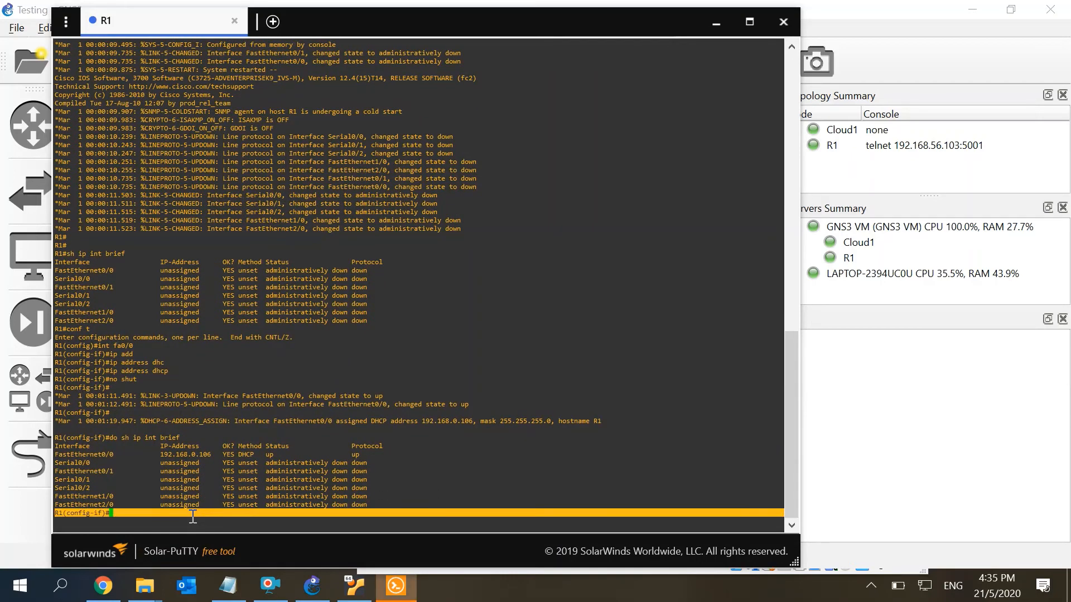
{"action": "left_click", "coordinate": [193, 515]}
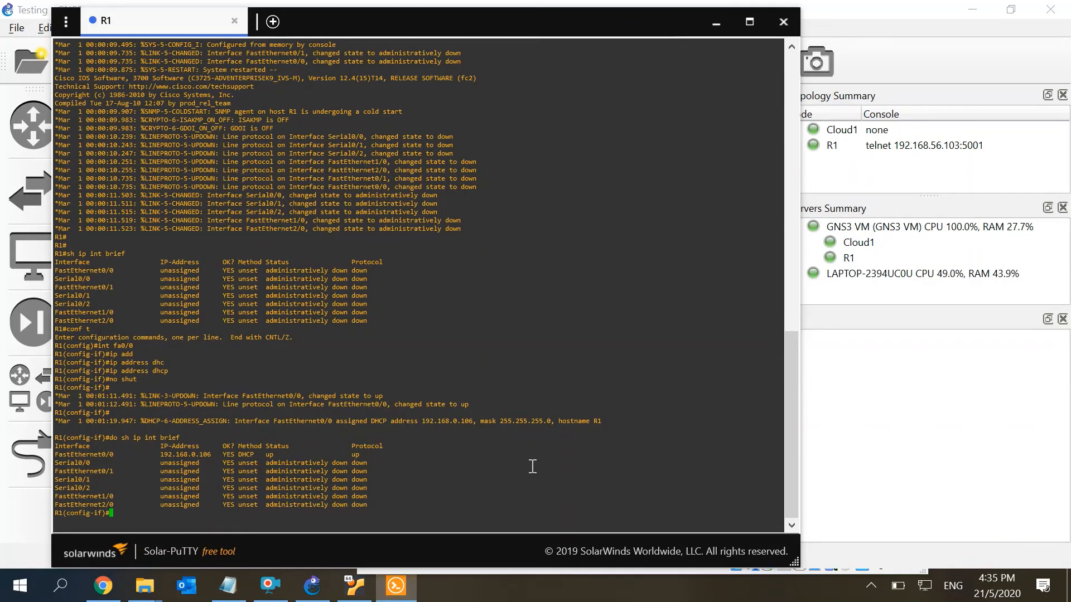
- Leave configuration mode on R1 with end and ping the gateway 192.168.0.1
{"action": "type", "text": "end"}
{"action": "key", "text": "Return"}
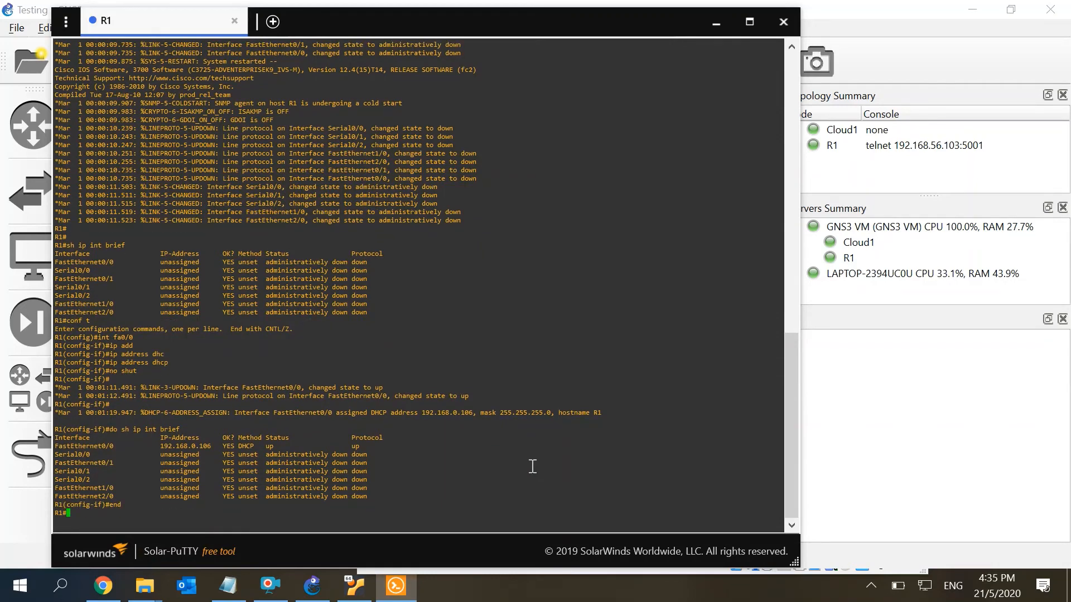
{"action": "type", "text": "ping 1"}
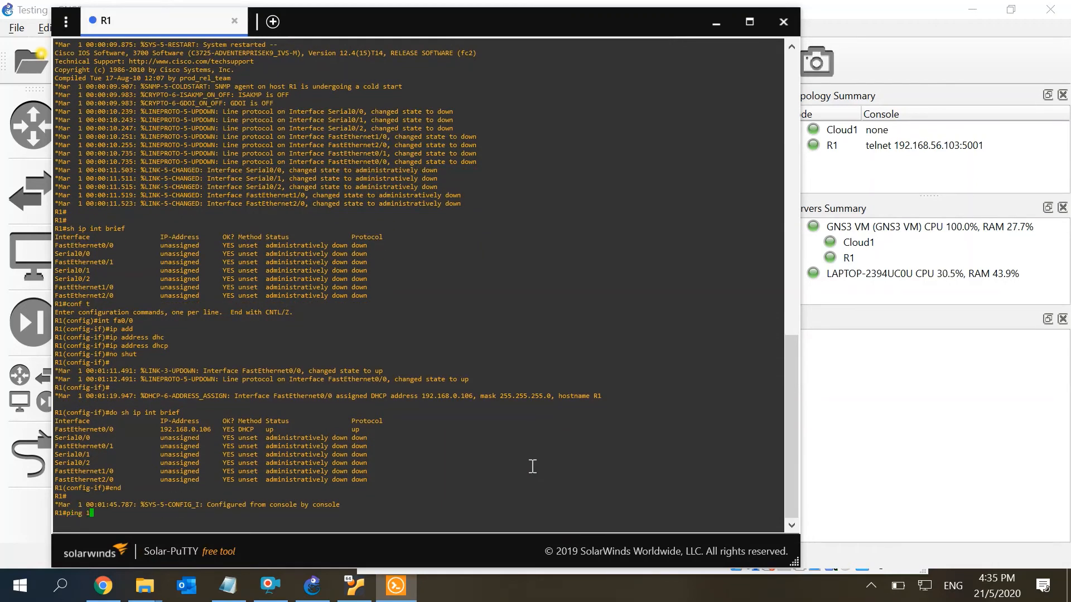
{"action": "type", "text": "92.168.0.1"}
{"action": "key", "text": "Return"}
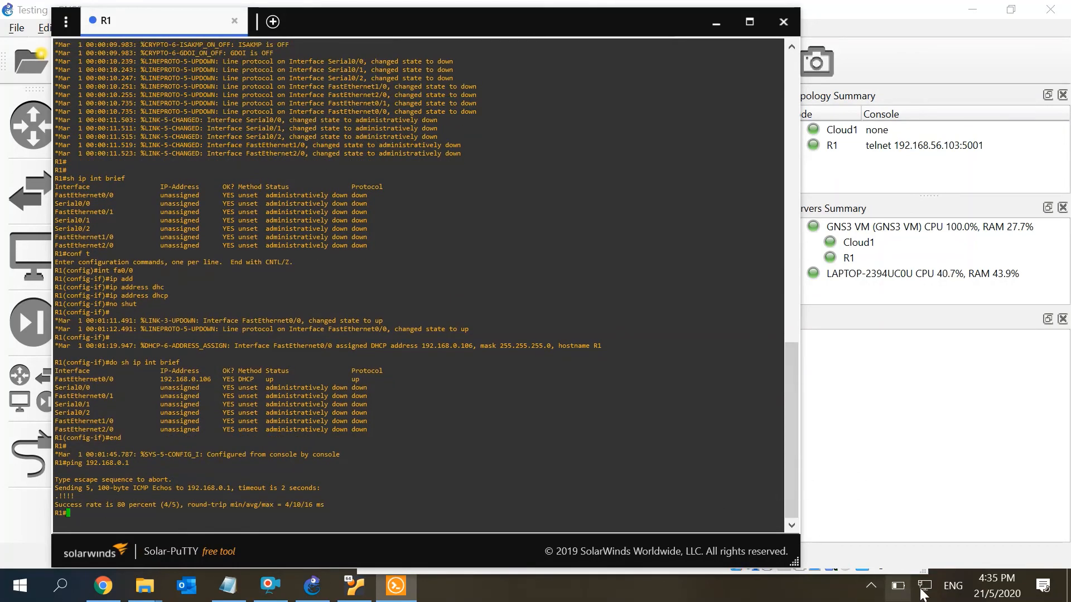
- Open a Windows Command Prompt, run ipconfig and review the IP settings of the laptop's network adapters
{"action": "left_click", "coordinate": [20, 583]}
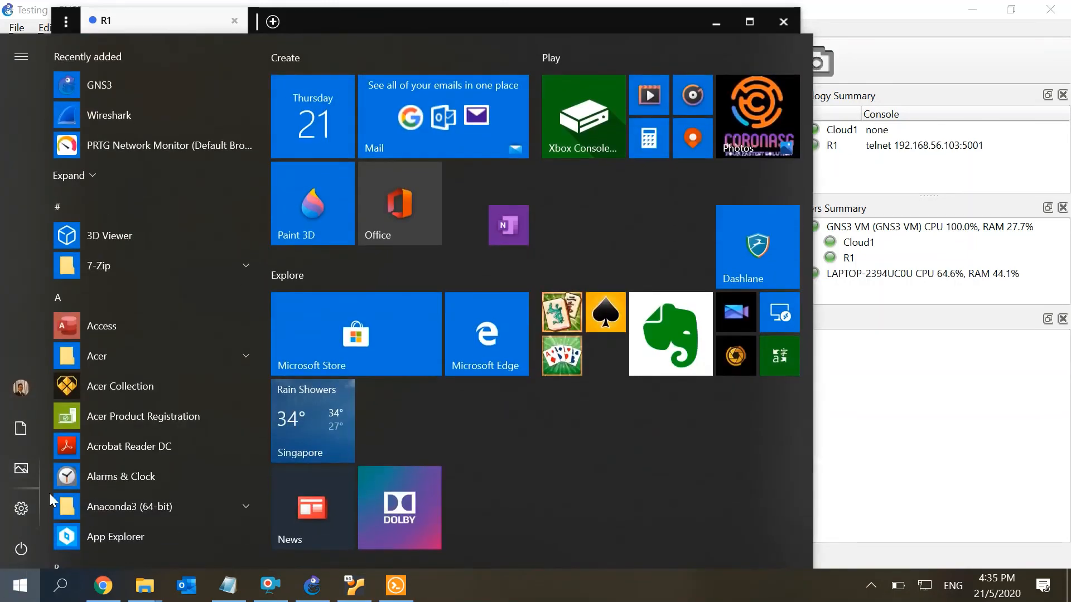
{"action": "type", "text": "c"}
{"action": "key", "text": "Return"}
{"action": "type", "text": "pin"}
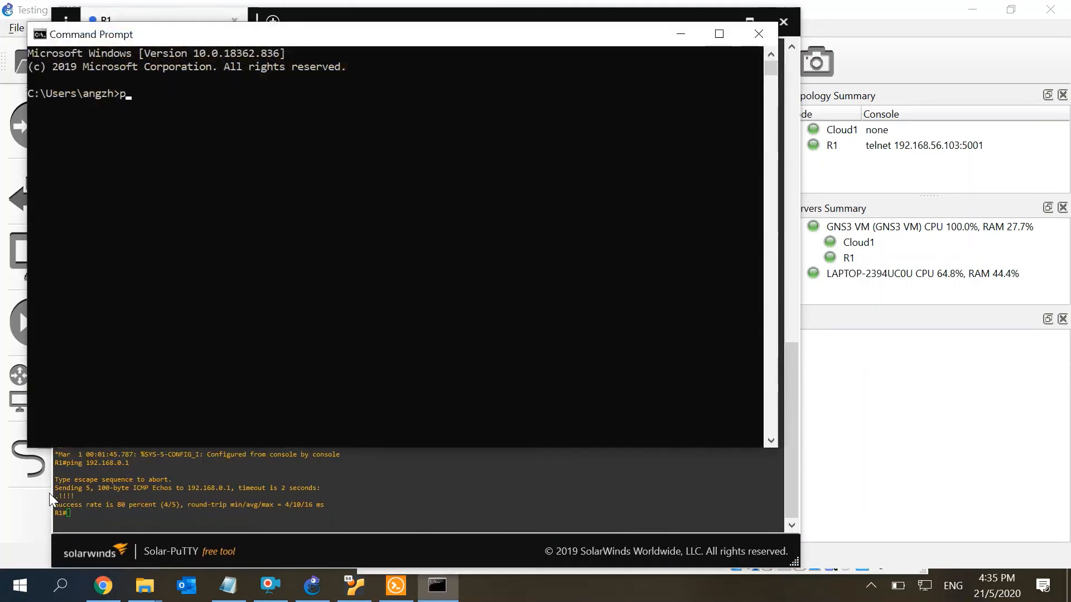
{"action": "key", "text": "BackSpace"}
{"action": "key", "text": "BackSpace"}
{"action": "key", "text": "BackSpace"}
{"action": "type", "text": "ipconfig"}
{"action": "key", "text": "Return"}
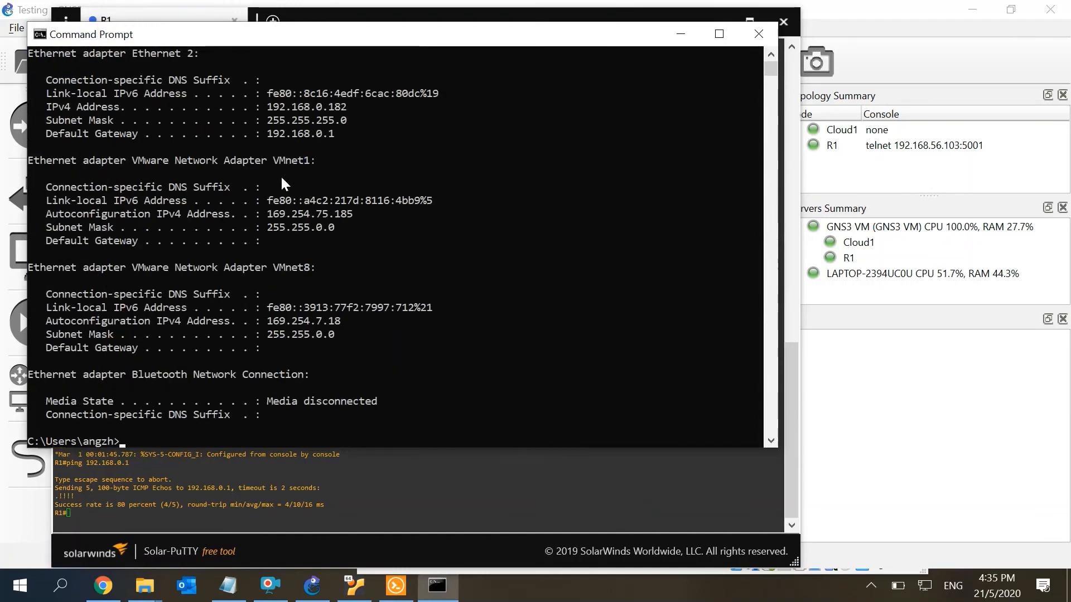
{"action": "scroll", "coordinate": [338, 129], "scroll_direction": "up", "scroll_amount": 4}
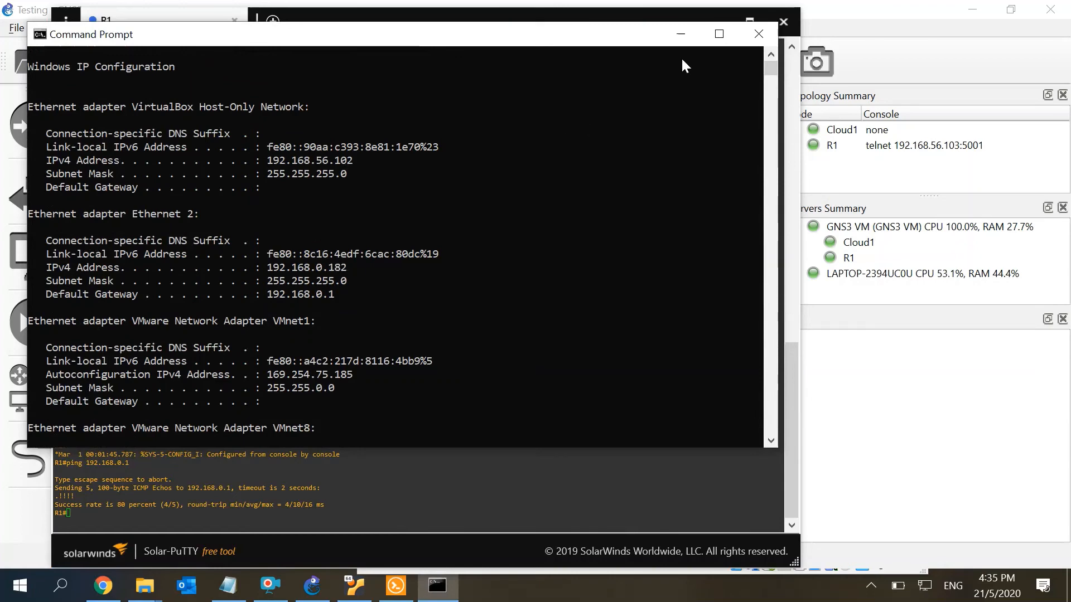
- Minimize the Command Prompt and ping the laptop's address 192.168.0.182 from R1's console
{"action": "left_click", "coordinate": [680, 34]}
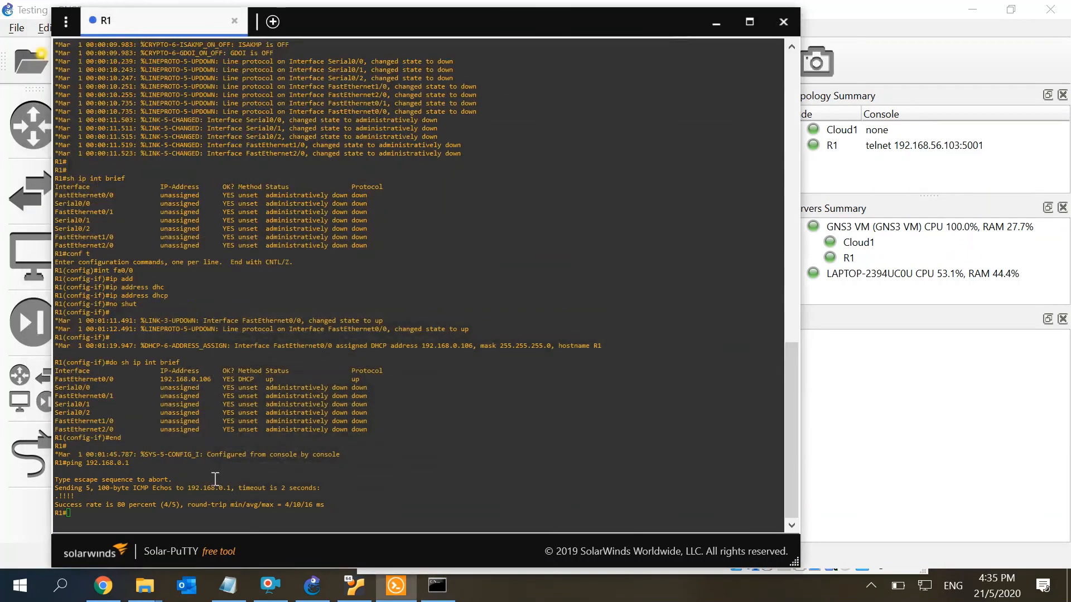
{"action": "left_click", "coordinate": [194, 519]}
{"action": "type", "text": "ping 1"}
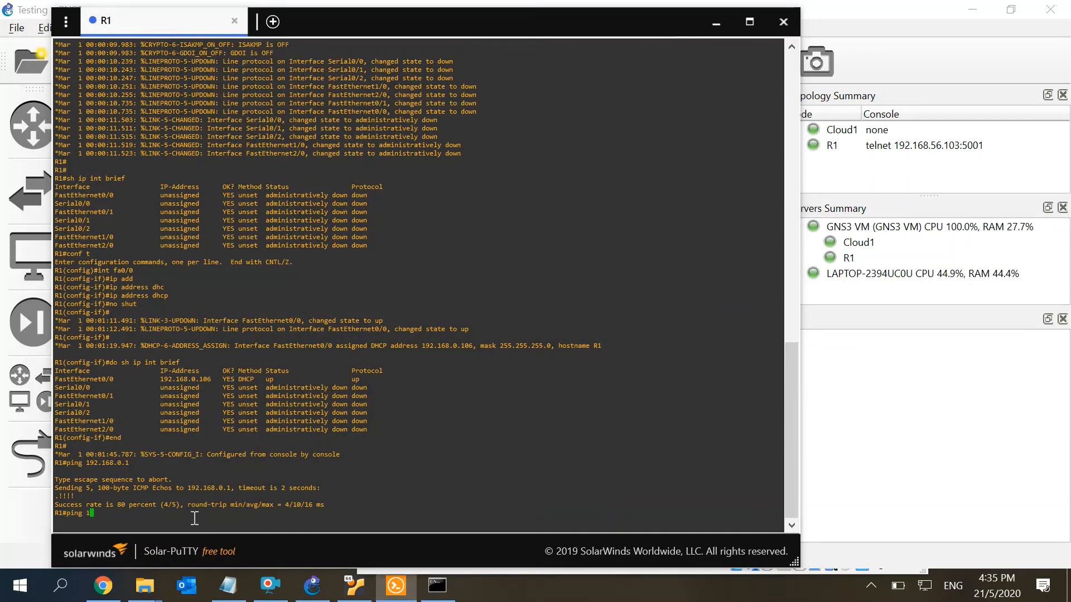
{"action": "type", "text": "92.168.0.182"}
{"action": "key", "text": "Return"}
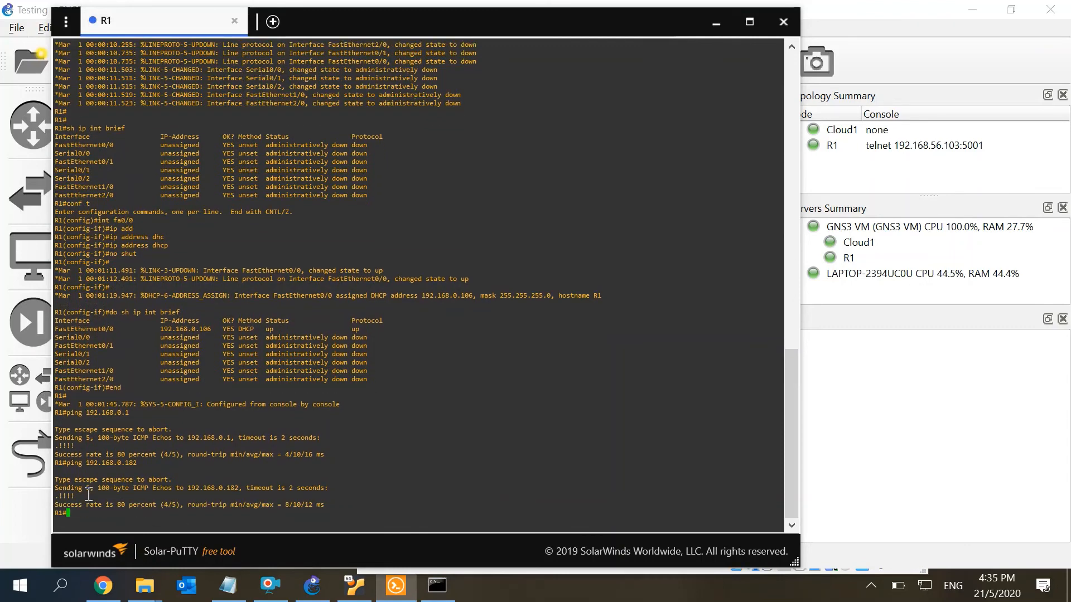
- Highlight the reply marks of the last ping and test name resolution from R1 with ping google.com
{"action": "left_click_drag", "start_coordinate": [89, 494], "coordinate": [74, 490]}
{"action": "double_click", "coordinate": [76, 512]}
{"action": "left_click", "coordinate": [153, 511]}
{"action": "left_click", "coordinate": [150, 515]}
{"action": "type", "text": "ping google.com"}
{"action": "key", "text": "Return"}
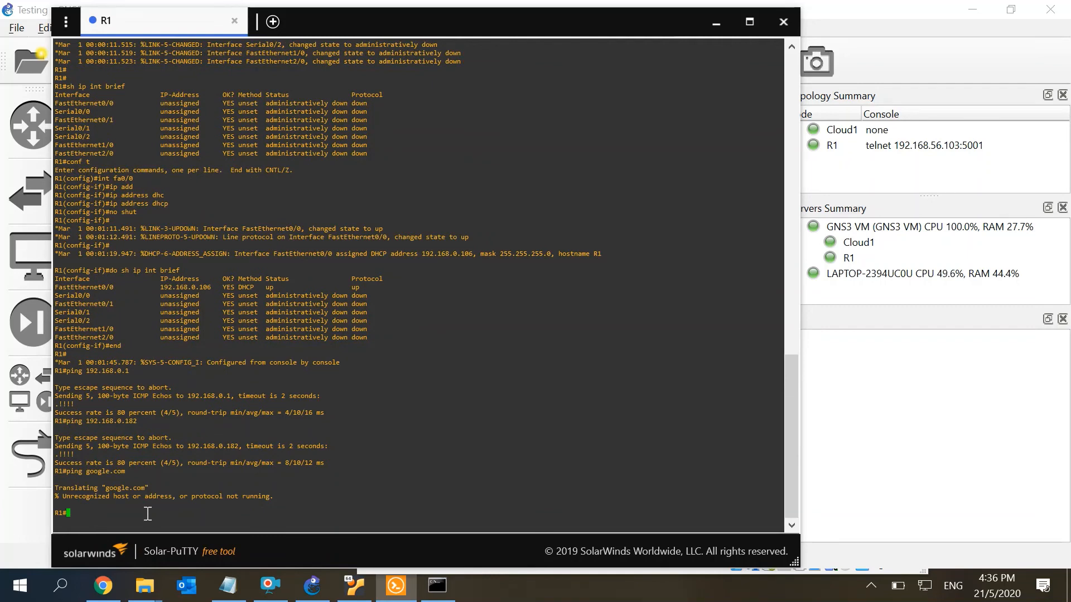
- Enter R1's global configuration mode with conf t, open interface fa0/0 and exit back to global configuration
{"action": "type", "text": "conf t"}
{"action": "key", "text": "Return"}
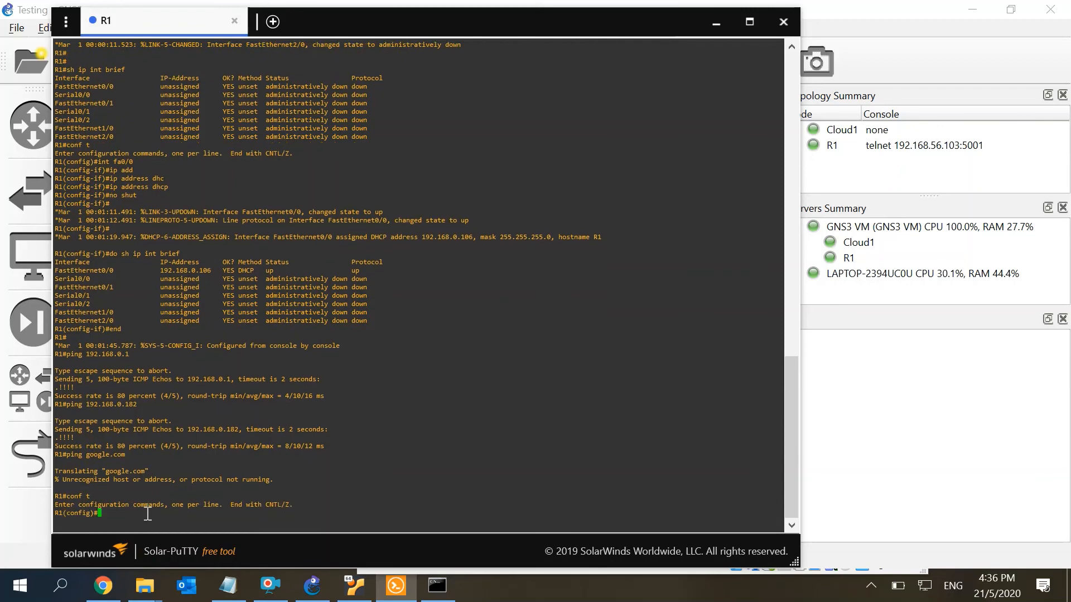
{"action": "type", "text": "int fa0/0"}
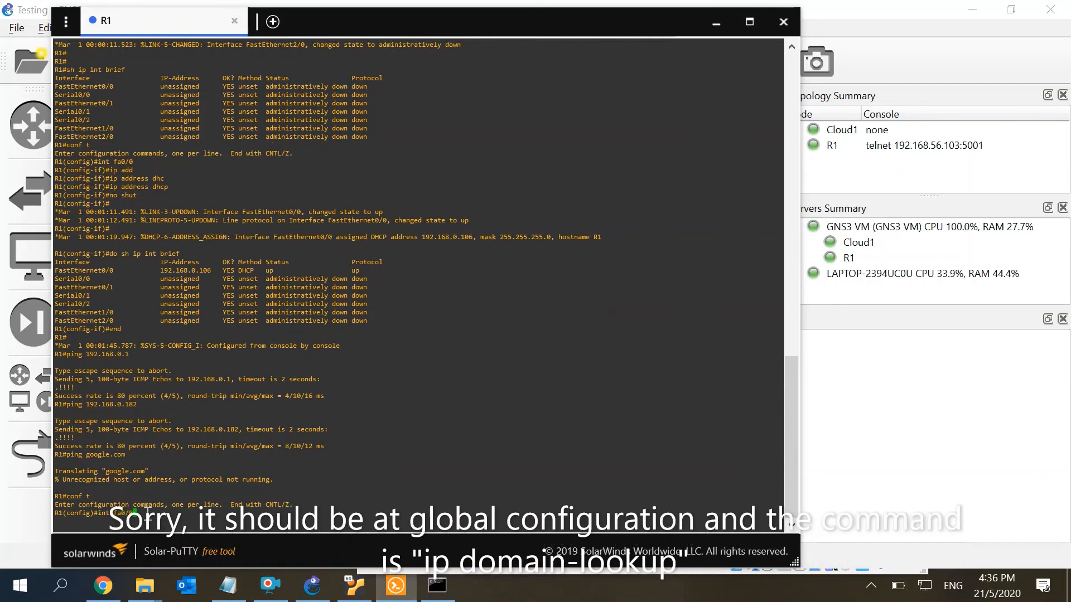
{"action": "key", "text": "Return"}
{"action": "type", "text": "exit"}
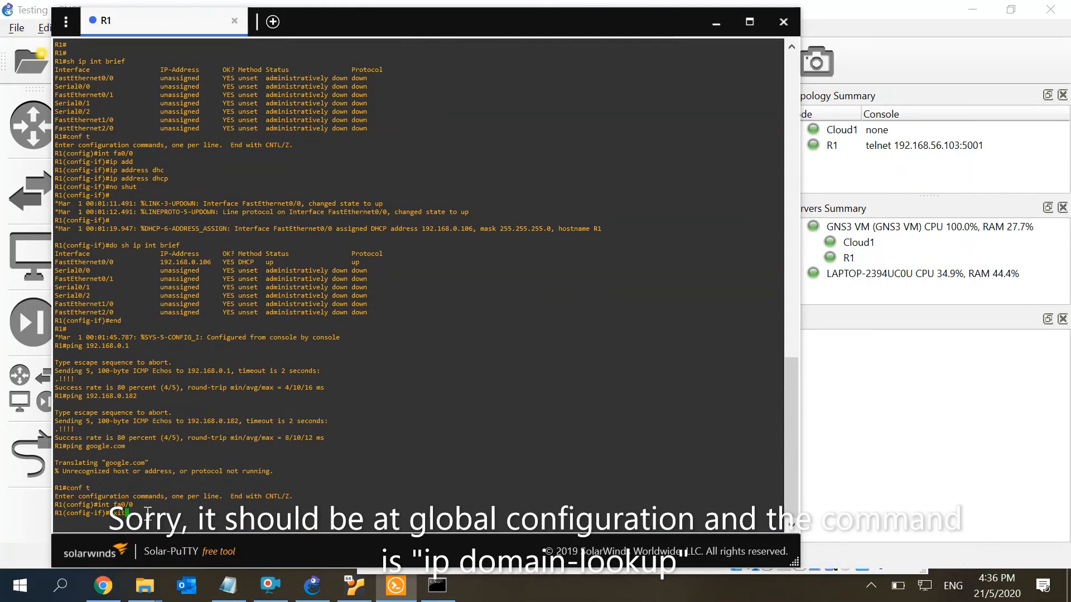
{"action": "key", "text": "Return"}
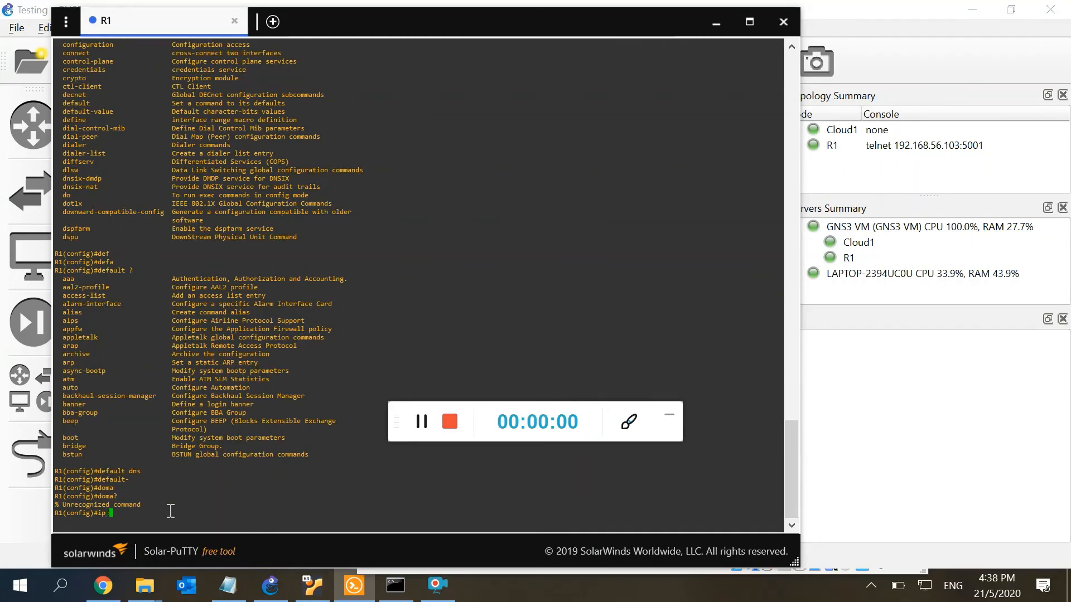
- Enable DNS lookup on R1 in global configuration with ip domain-lookup, listing the command's options before running it
{"action": "type", "text": "d"}
{"action": "key", "text": "BackSpace"}
{"action": "key", "text": "BackSpace"}
{"action": "type", "text": "do"}
{"action": "key", "text": "Tab"}
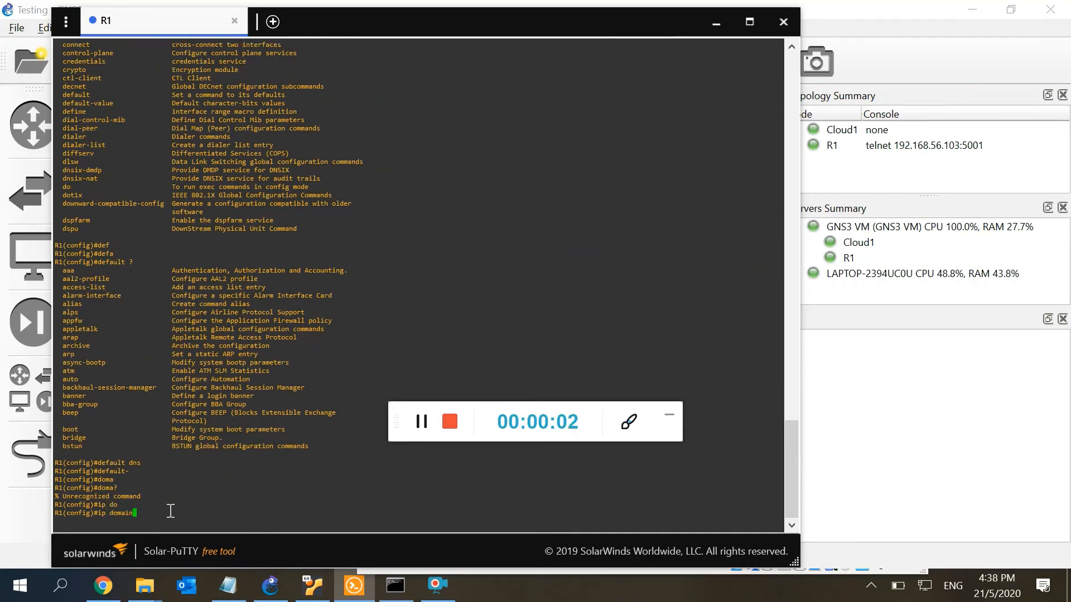
{"action": "key", "text": "Tab"}
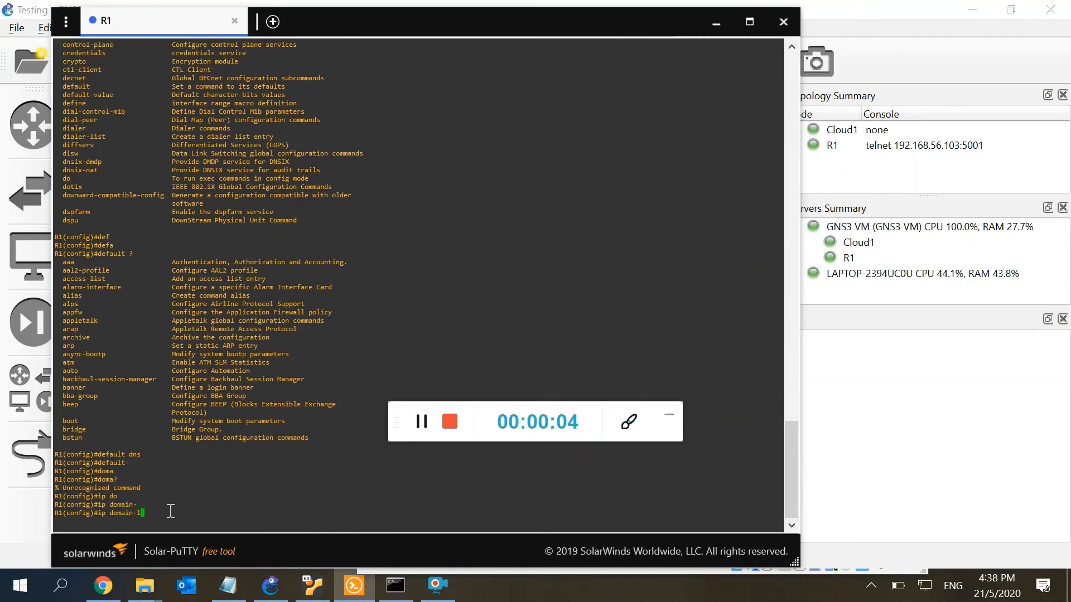
{"action": "type", "text": "l"}
{"action": "key", "text": "Tab"}
{"action": "type", "text": "k"}
{"action": "key", "text": "Tab"}
{"action": "key", "text": "BackSpace"}
{"action": "key", "text": "BackSpace"}
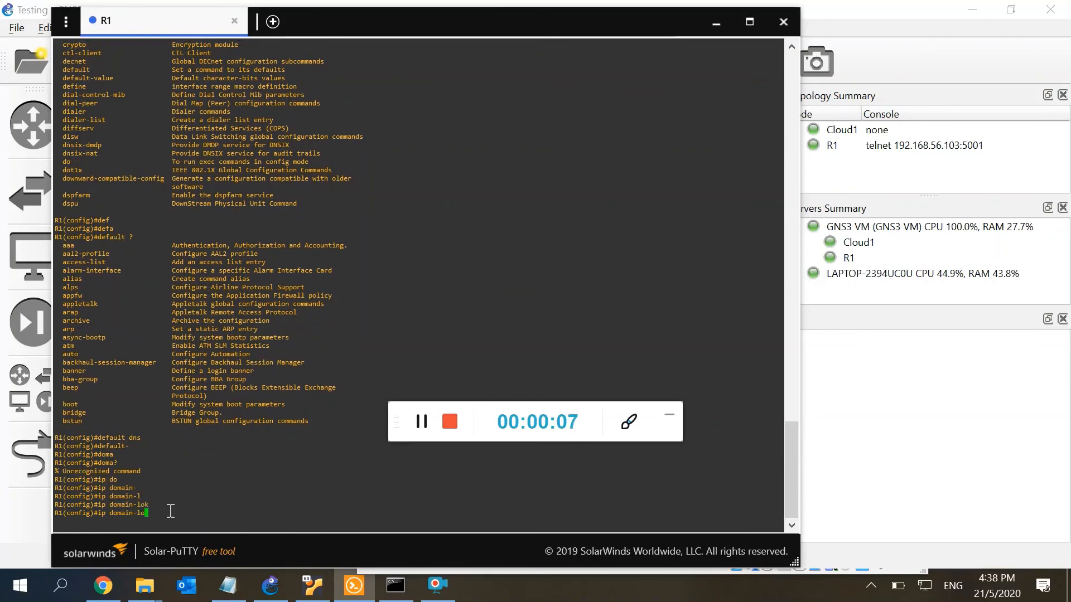
{"action": "key", "text": "Tab"}
{"action": "type", "text": "oo"}
{"action": "key", "text": "Tab"}
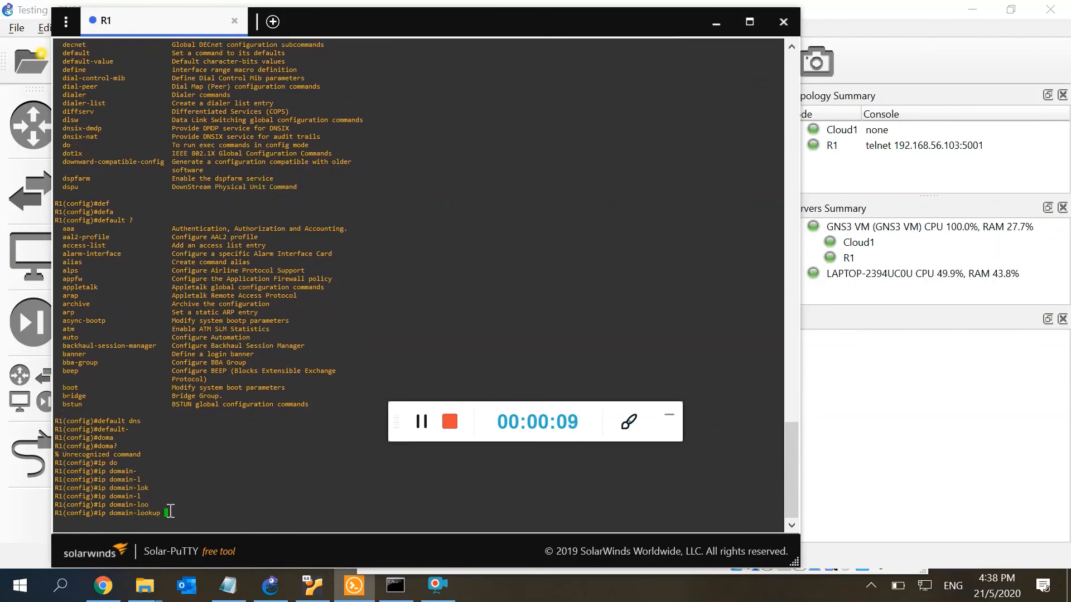
{"action": "type", "text": "?"}
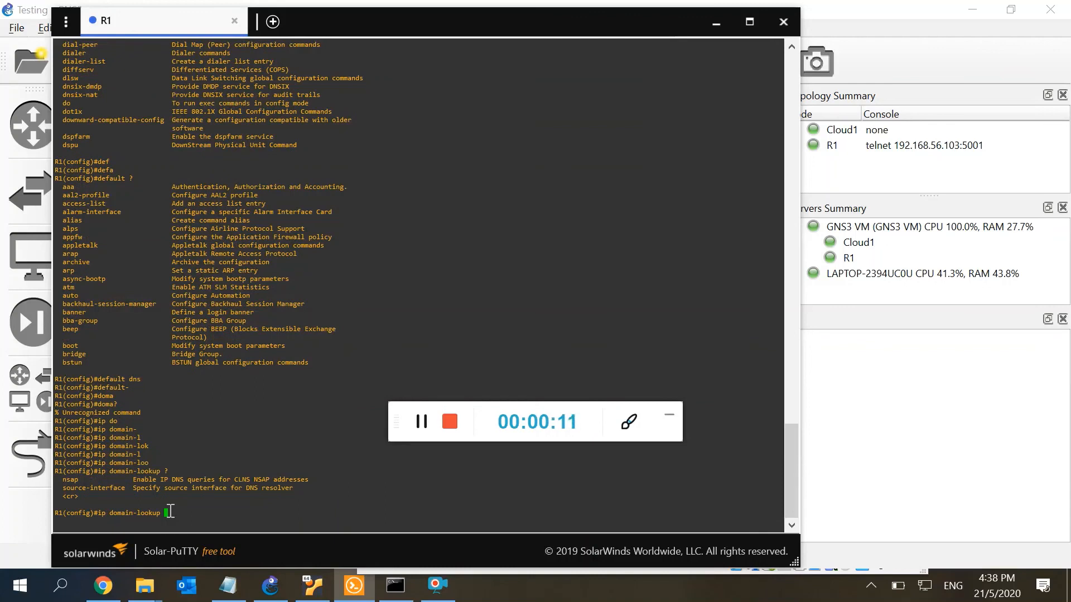
{"action": "key", "text": "Return"}
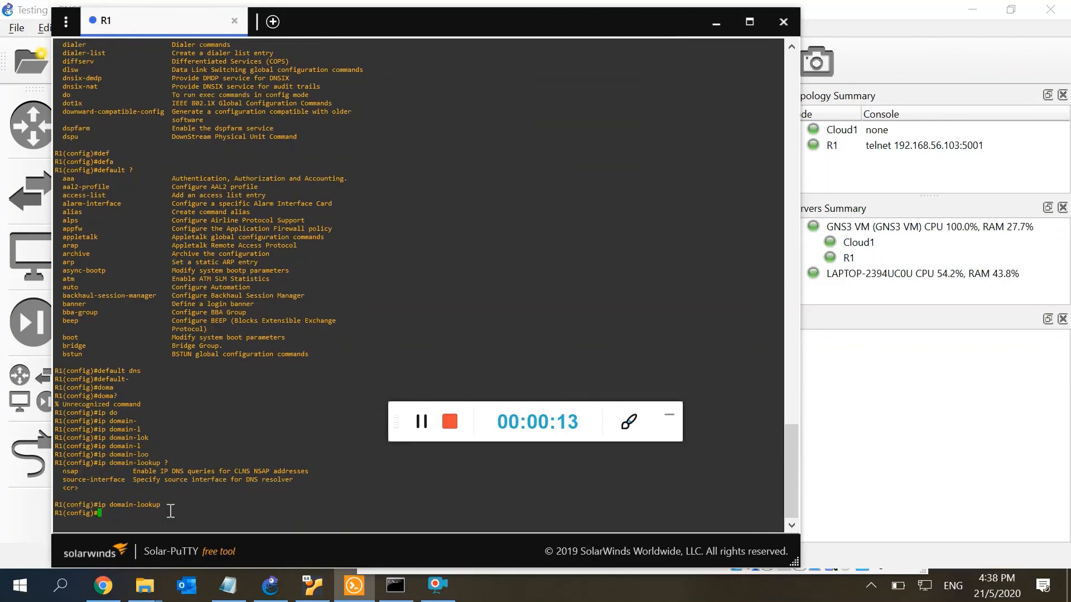
- Leave R1's configuration mode with end and test name resolution again with ping google.com
{"action": "type", "text": "end"}
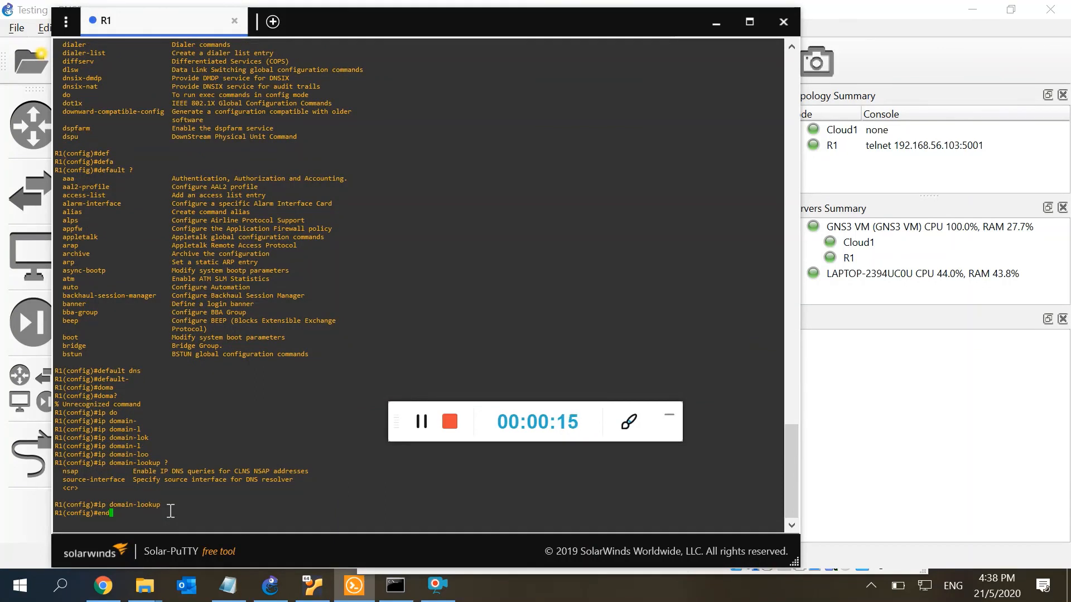
{"action": "key", "text": "Return"}
{"action": "type", "text": "ping go"}
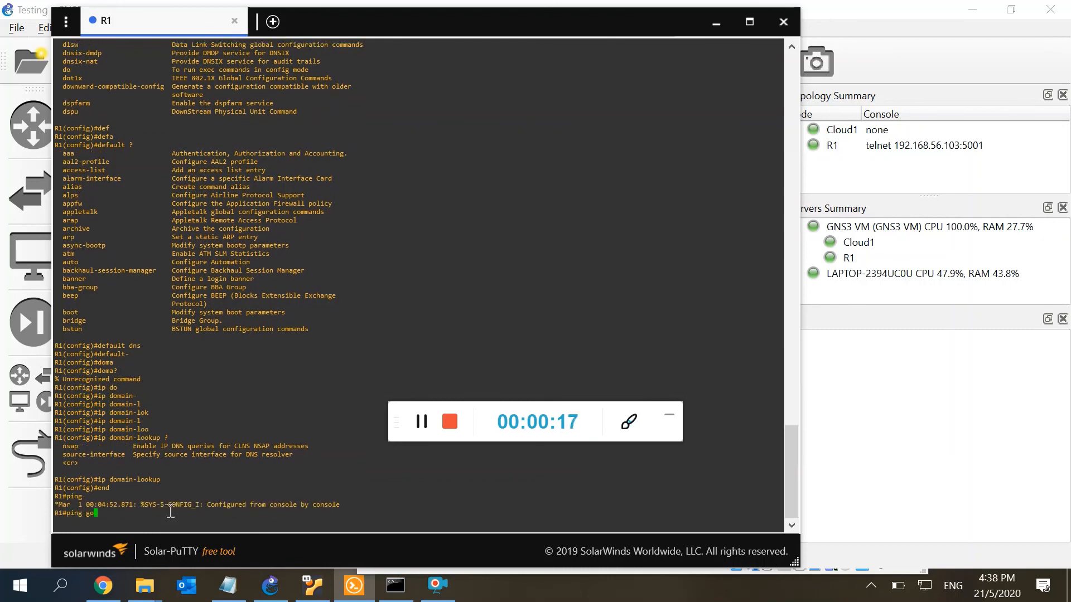
{"action": "type", "text": "ole.c"}
{"action": "key", "text": "BackSpace"}
{"action": "key", "text": "BackSpace"}
{"action": "type", "text": "gle.com"}
{"action": "key", "text": "Return"}
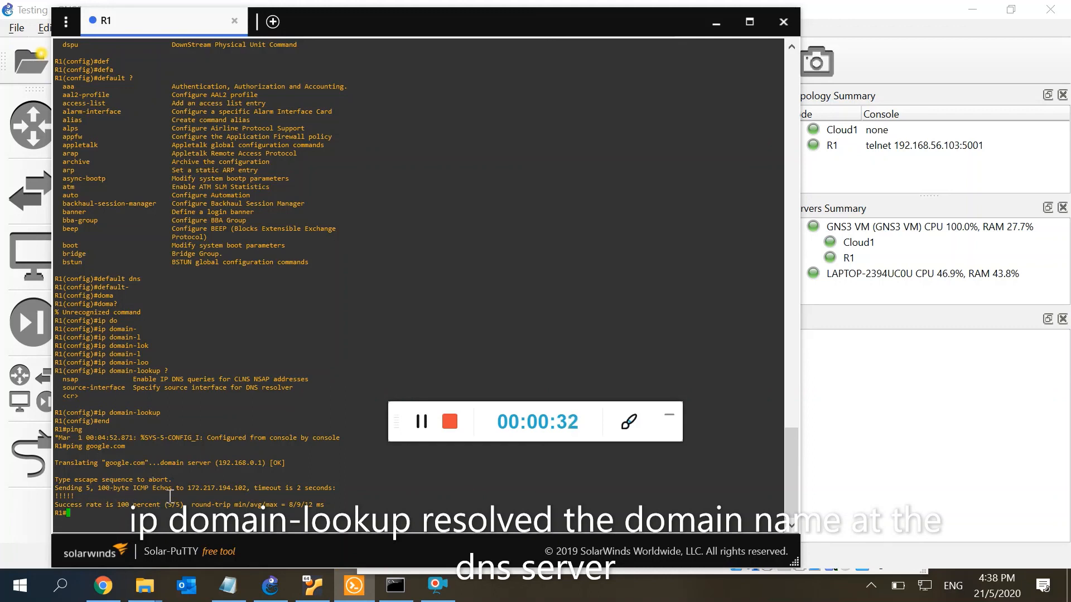
- Highlight the resolved destination address in the ping output, clear the highlight and minimize R1's console to show the topology
{"action": "left_click_drag", "start_coordinate": [266, 489], "coordinate": [162, 489]}
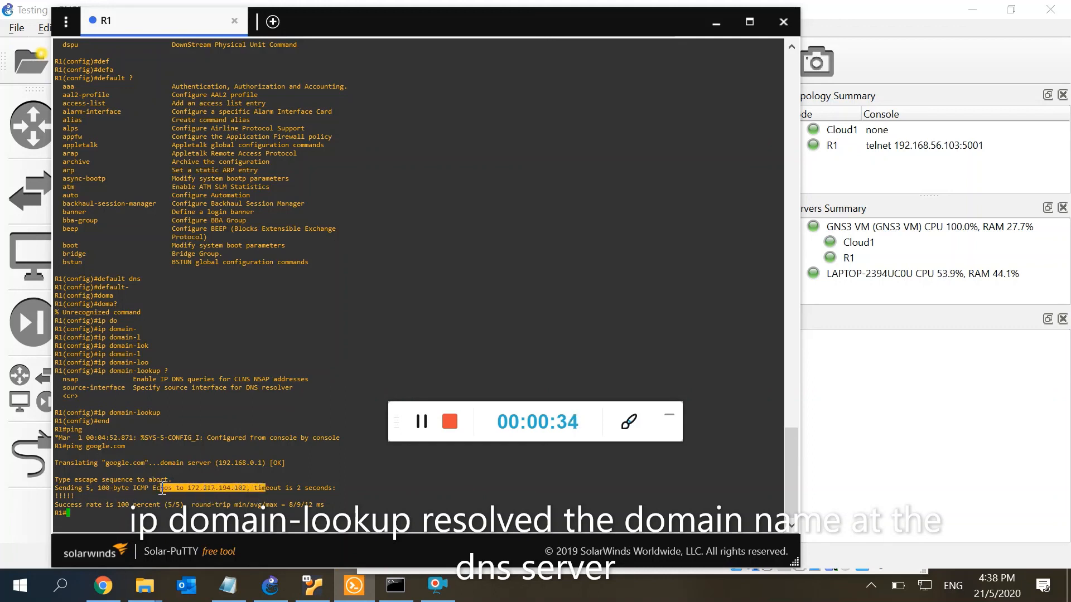
{"action": "left_click", "coordinate": [162, 489]}
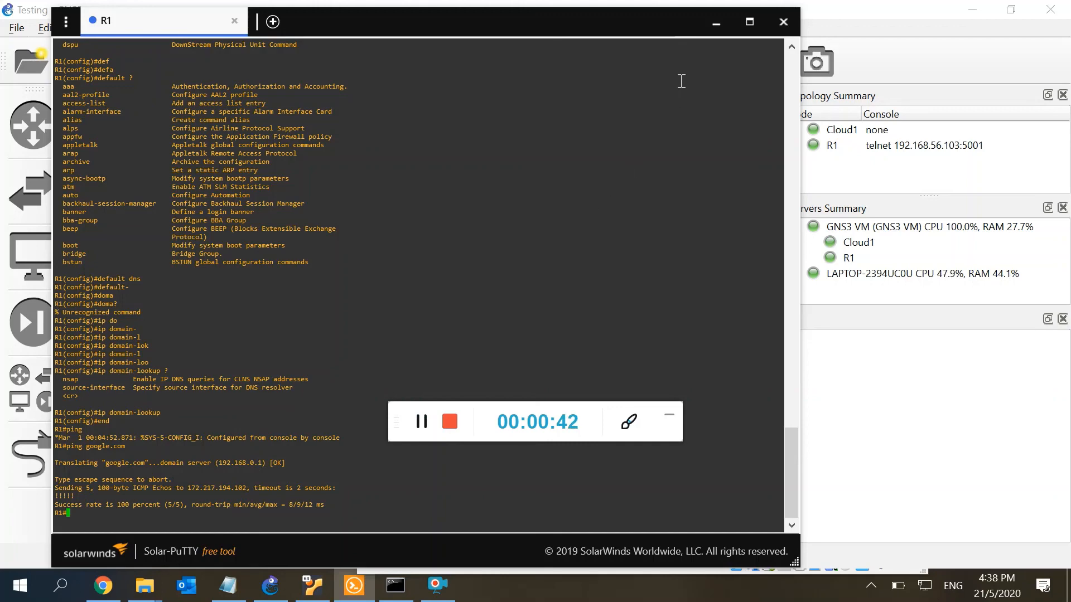
{"action": "left_click", "coordinate": [715, 24]}
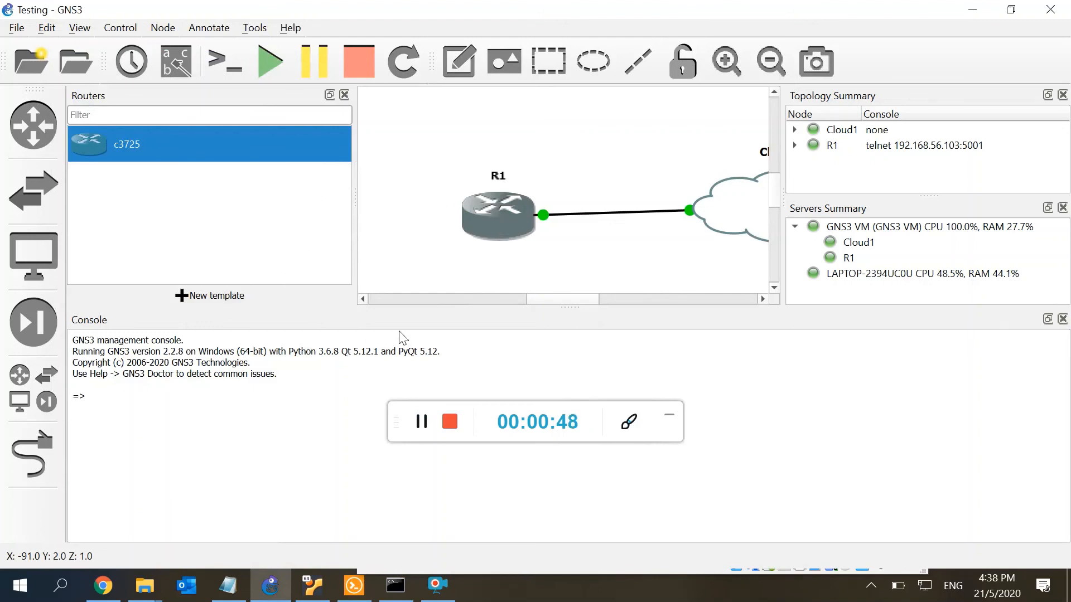
{"action": "left_click", "coordinate": [448, 427]}
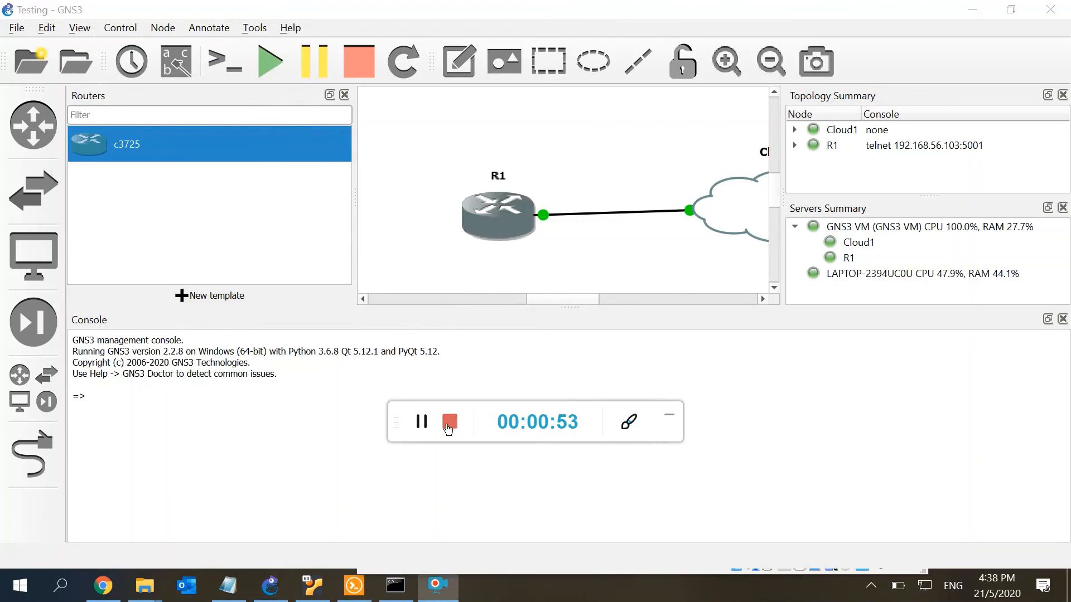